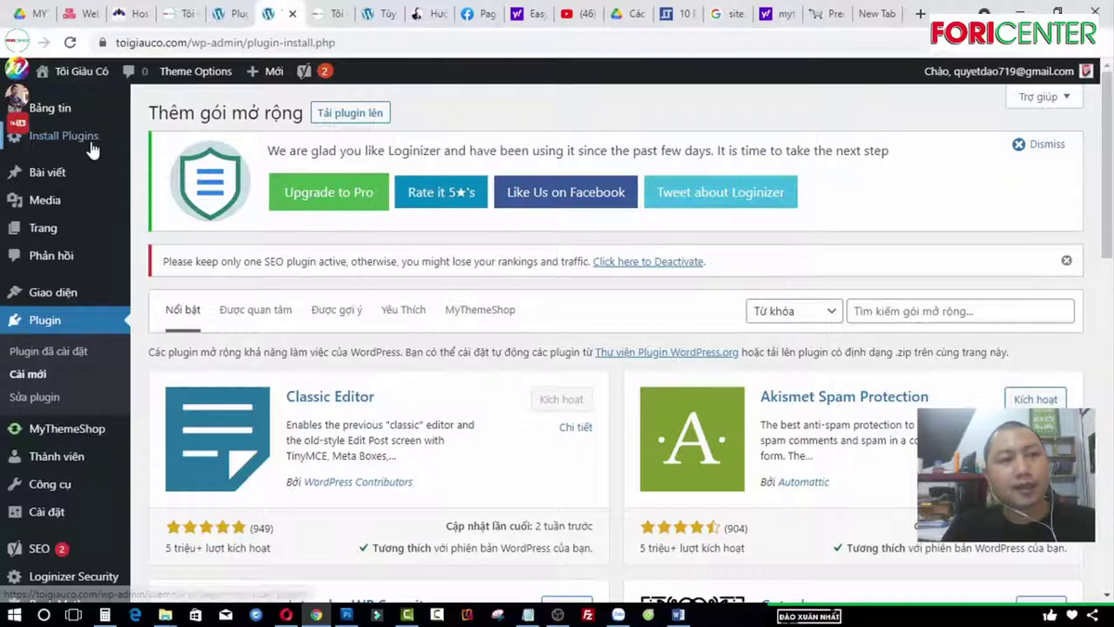
pyautogui.click(87, 140)
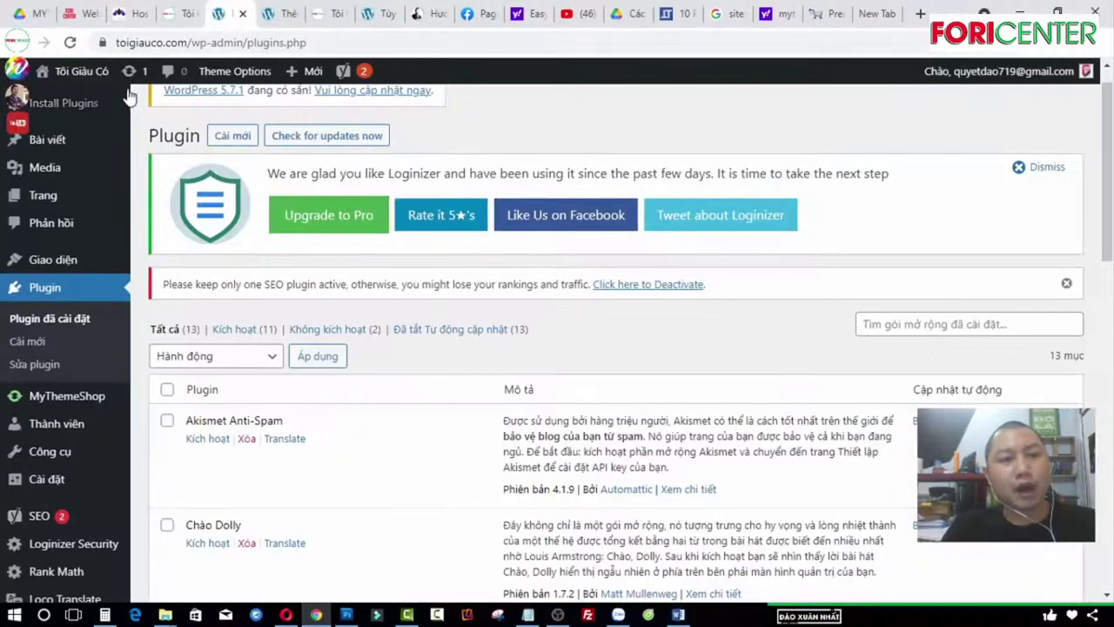
pyautogui.click(344, 21)
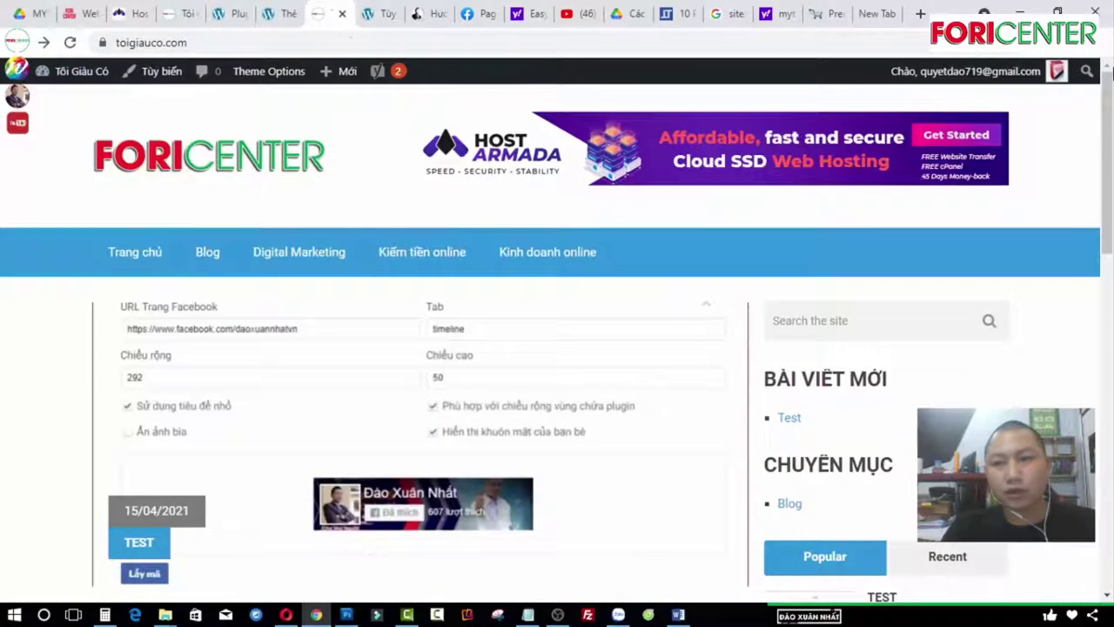
pyautogui.moveTo(1110, 118); pyautogui.dragTo(1111, 100)
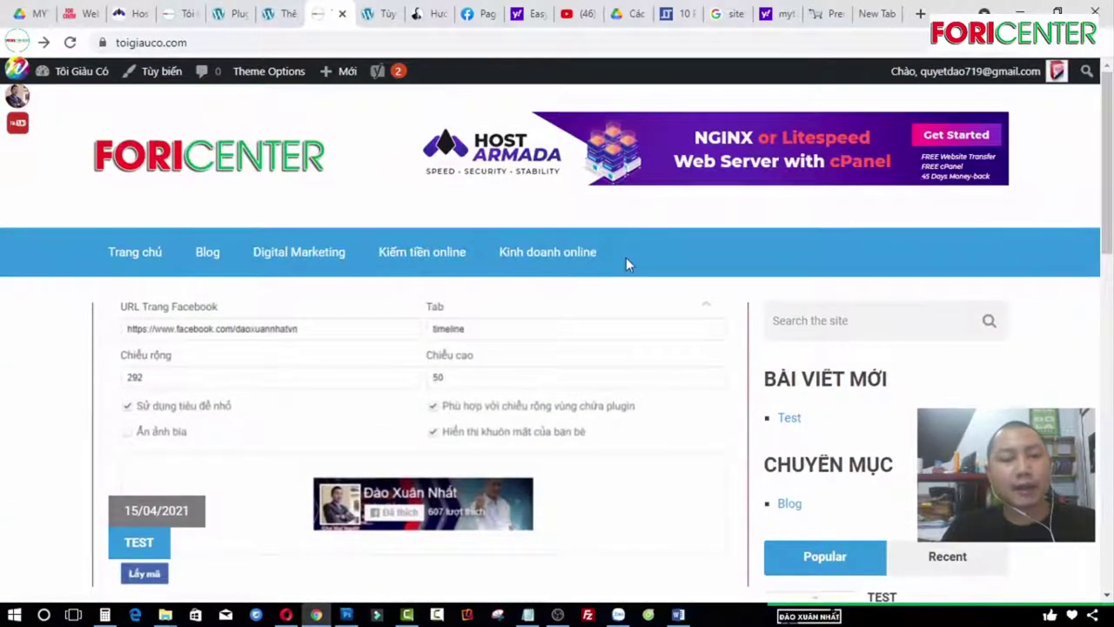
pyautogui.click(277, 13)
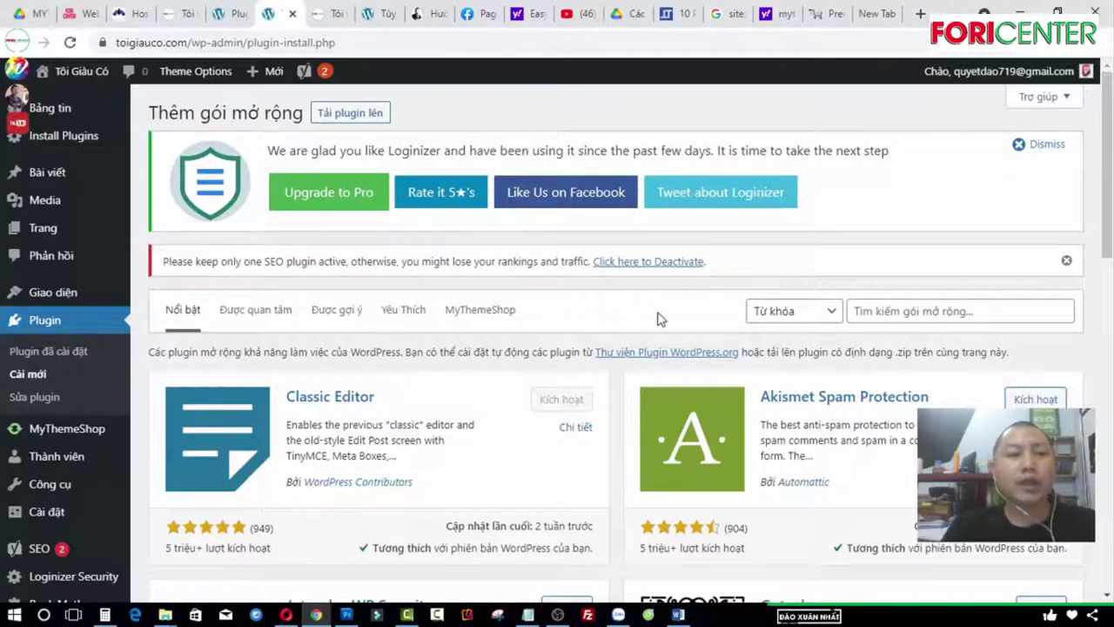
# Step: Search the plugin directory for 'woo' and install WooCommerce
pyautogui.click(954, 310)
pyautogui.write('u')
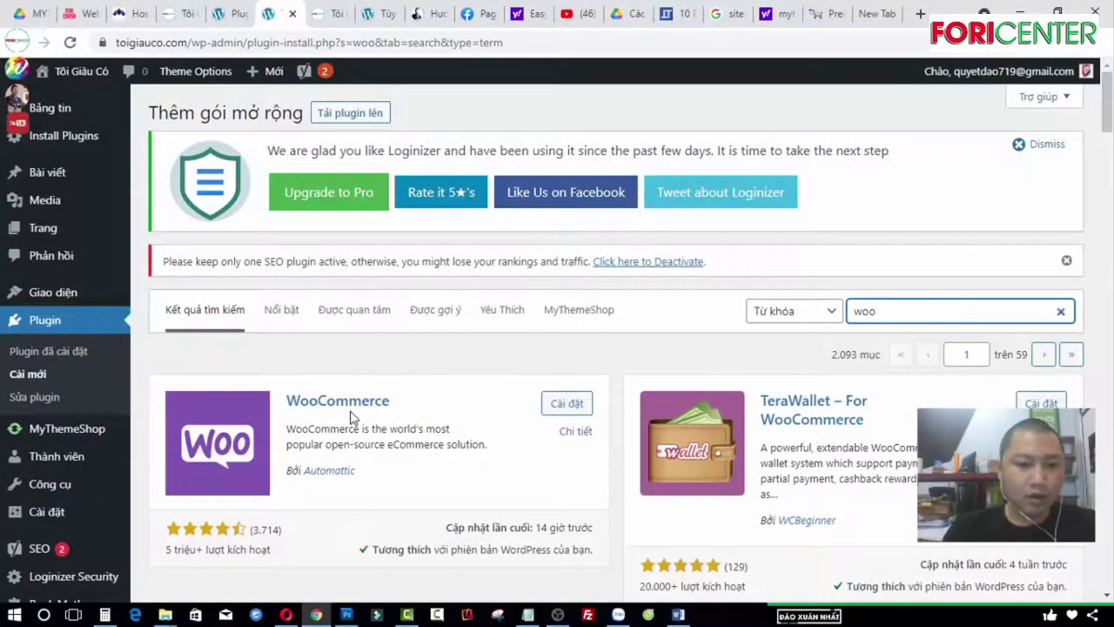
pyautogui.click(564, 405)
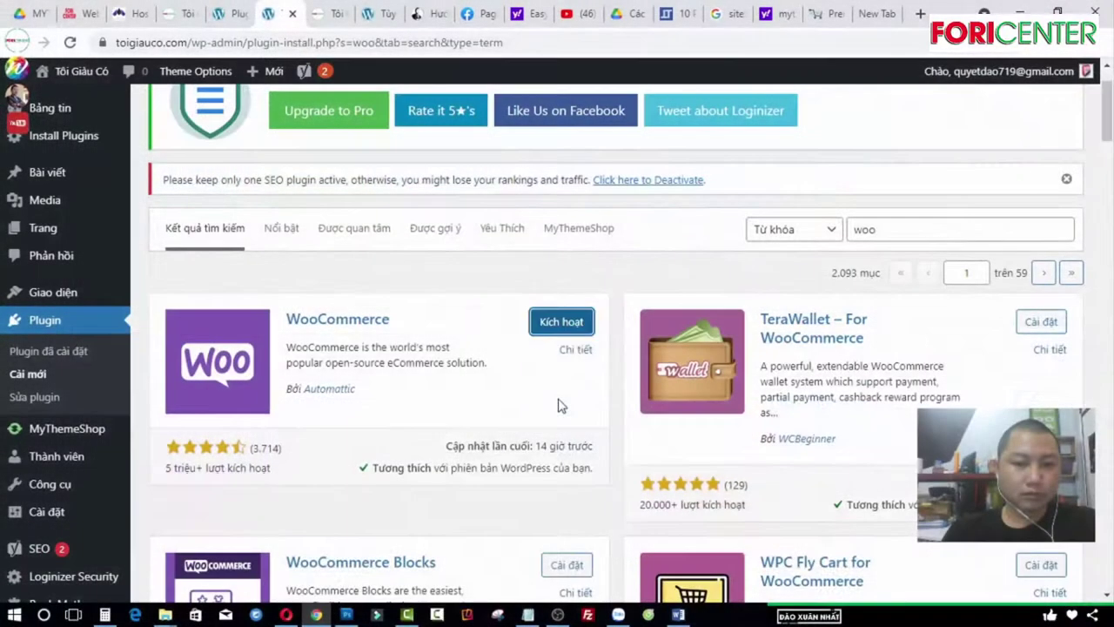
# Step: Activate WooCommerce, skip the Store Details form and answer 'Không cảm ơn' to usage tracking
pyautogui.click(562, 324)
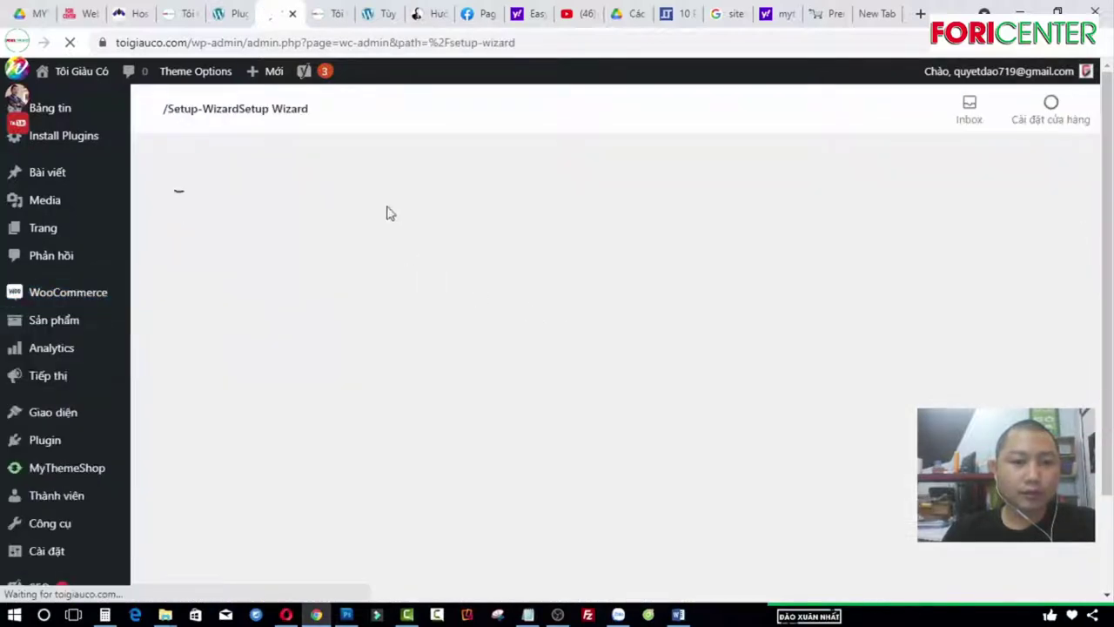
pyautogui.scroll(-2, 552, 296)
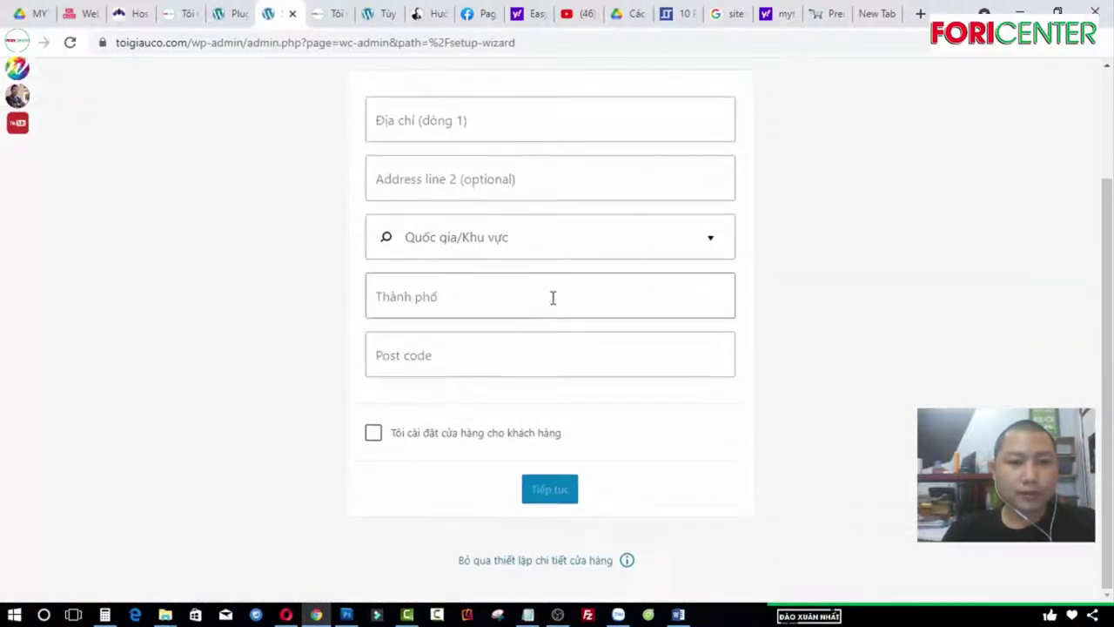
pyautogui.scroll(2, 550, 338)
pyautogui.click(535, 268)
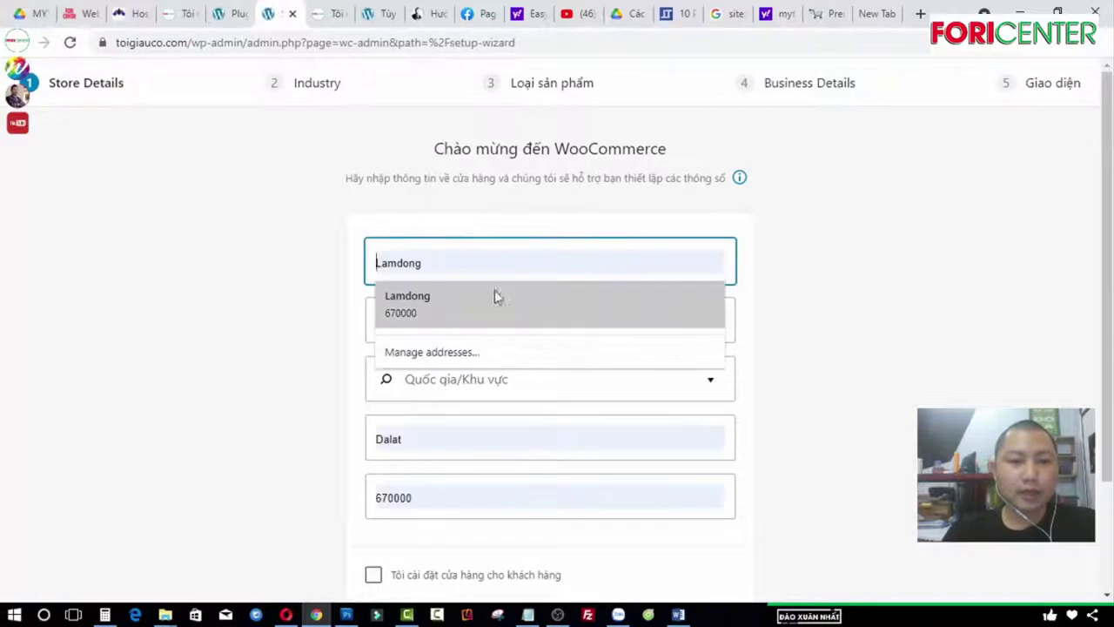
pyautogui.click(252, 250)
pyautogui.scroll(-2, 566, 287)
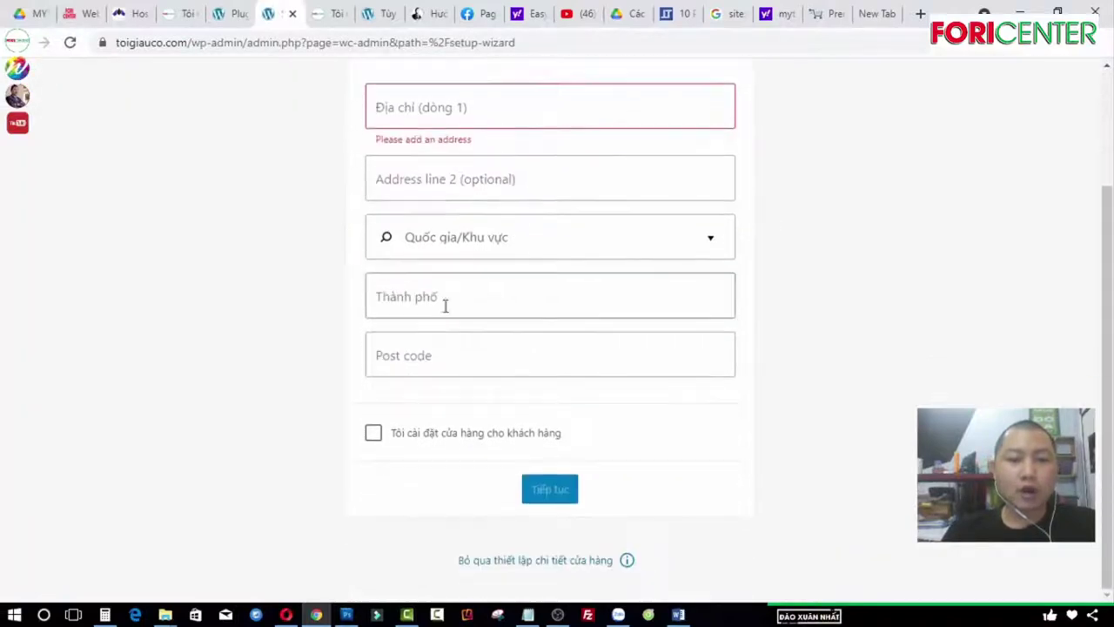
pyautogui.click(552, 560)
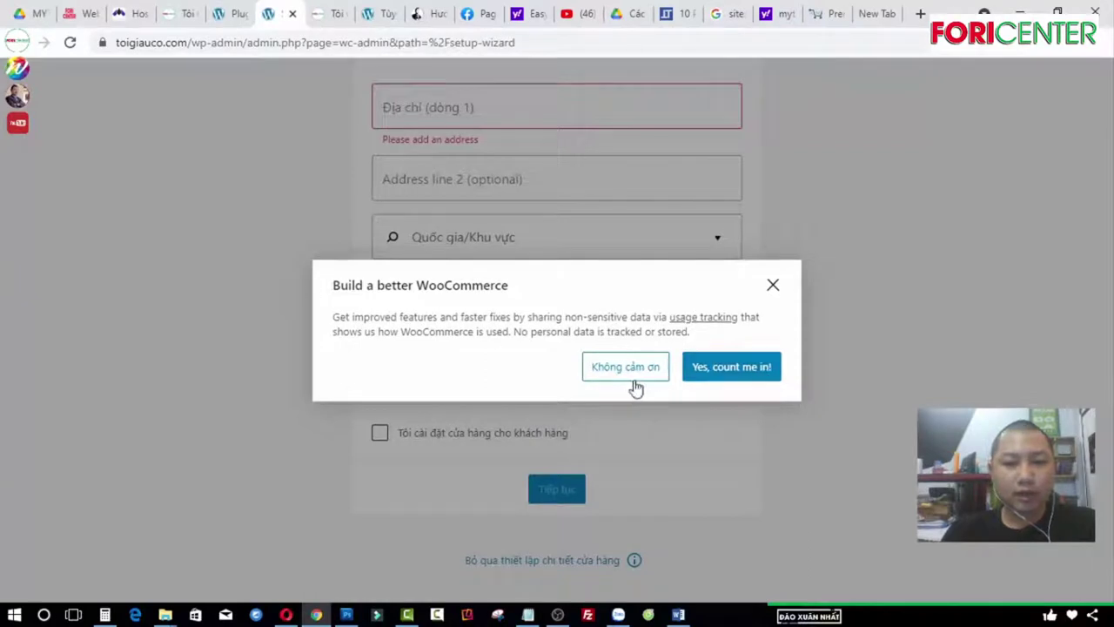
pyautogui.click(632, 373)
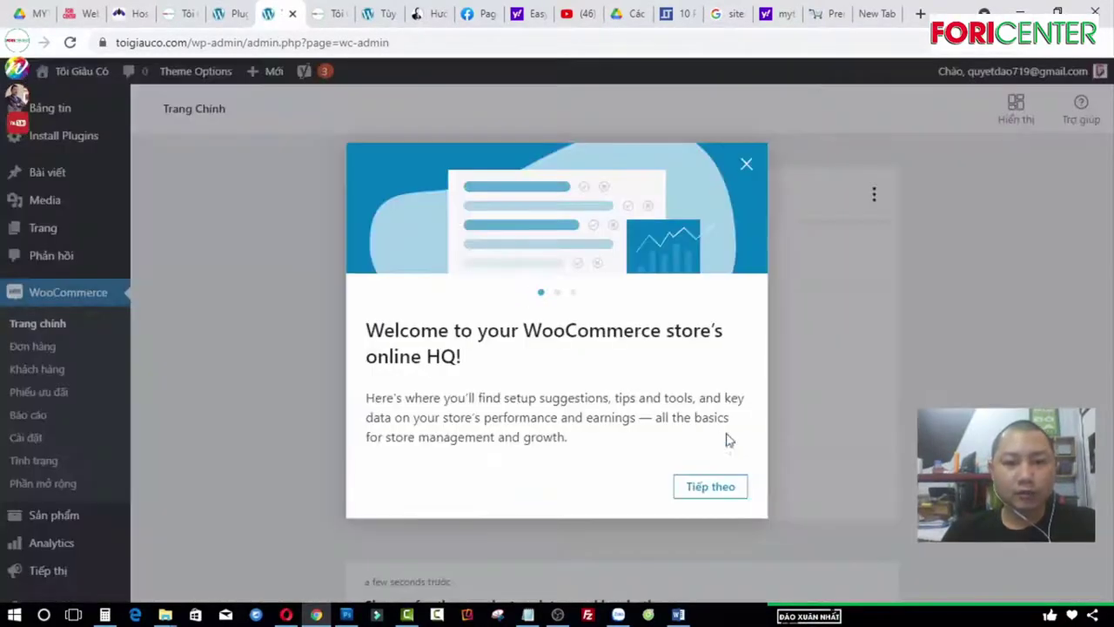
# Step: Close the welcome introduction and go to the WooCommerce general settings
pyautogui.click(748, 167)
pyautogui.scroll(-2, 296, 253)
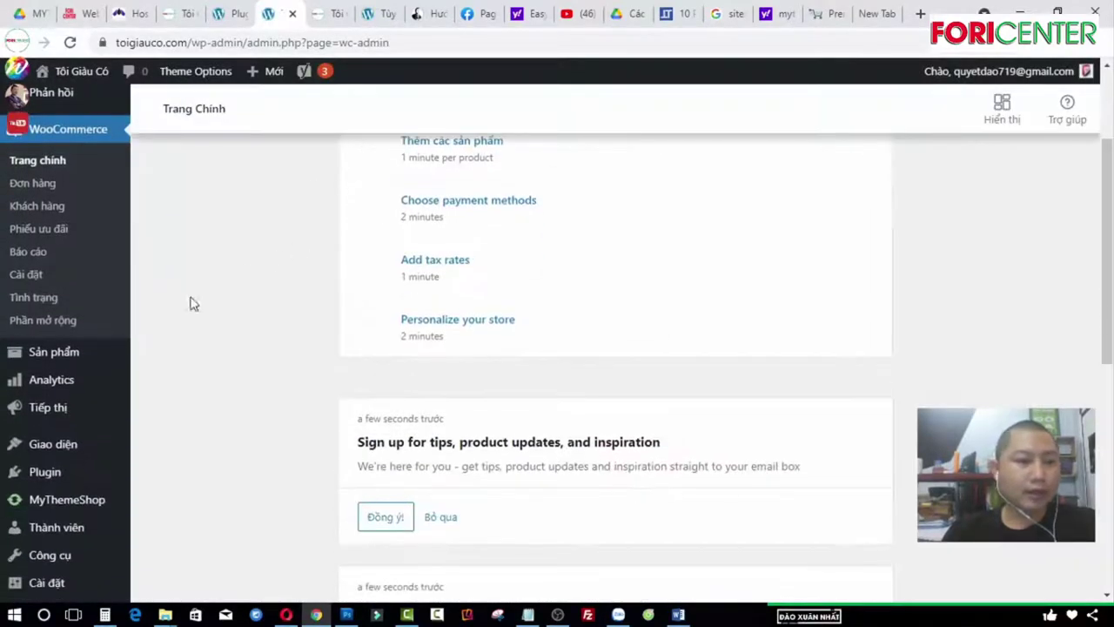
pyautogui.click(23, 274)
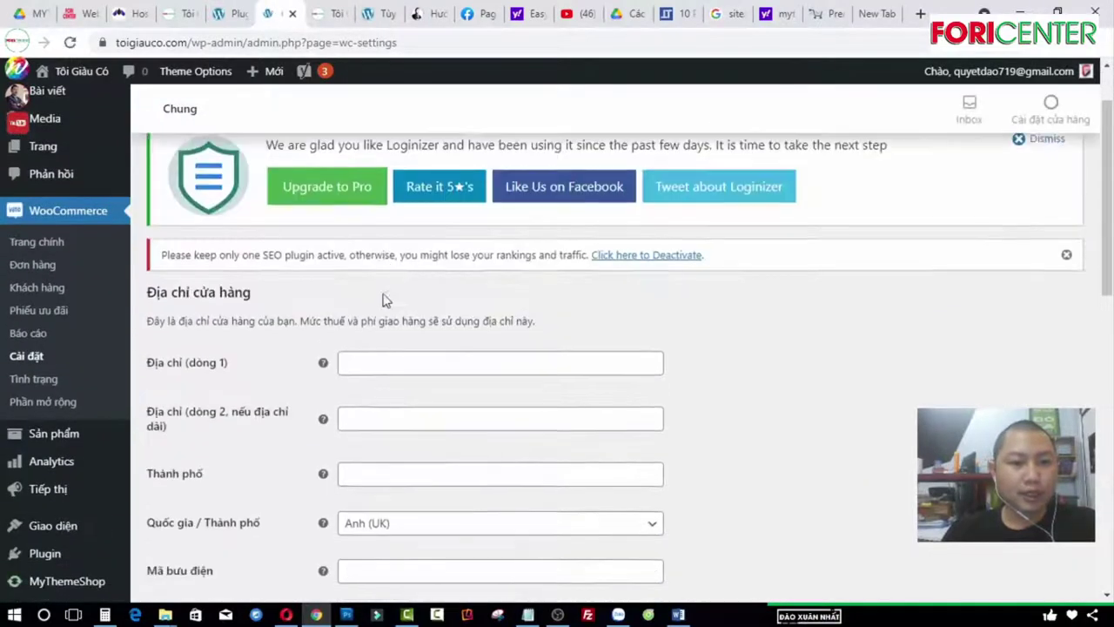
pyautogui.scroll(-7, 396, 323)
pyautogui.scroll(6, 459, 377)
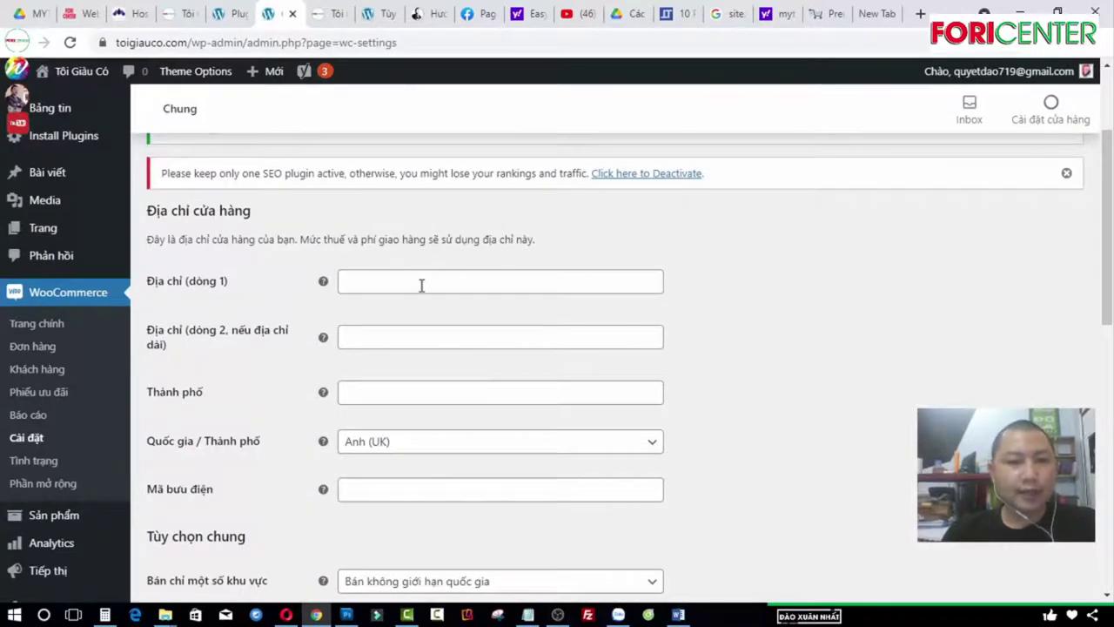
# Step: Fill both store address lines with the same address, plus the city and postcode
pyautogui.click(421, 285)
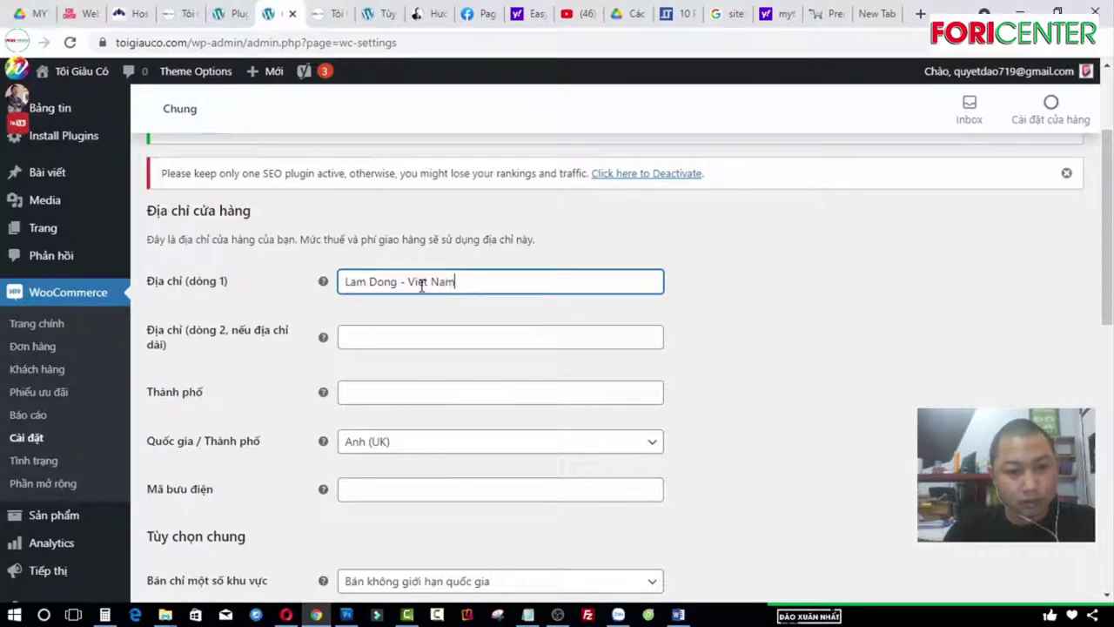
pyautogui.hotkey('ctrl', 'a')
pyautogui.hotkey('ctrl', 'c')
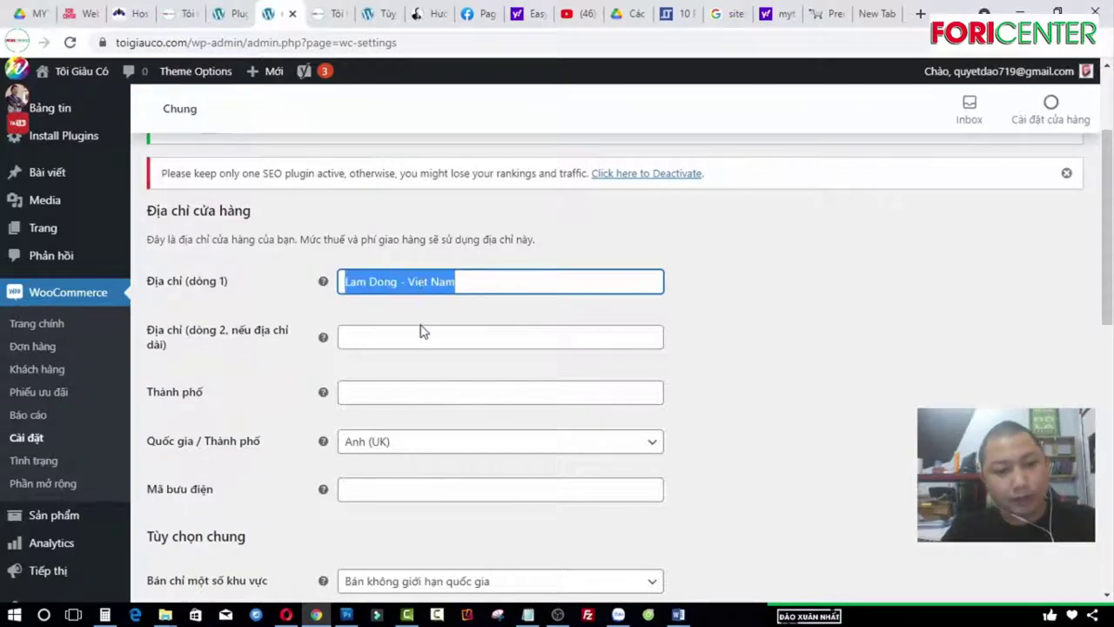
pyautogui.click(420, 331)
pyautogui.hotkey('ctrl', 'v')
pyautogui.scroll(-1, 552, 328)
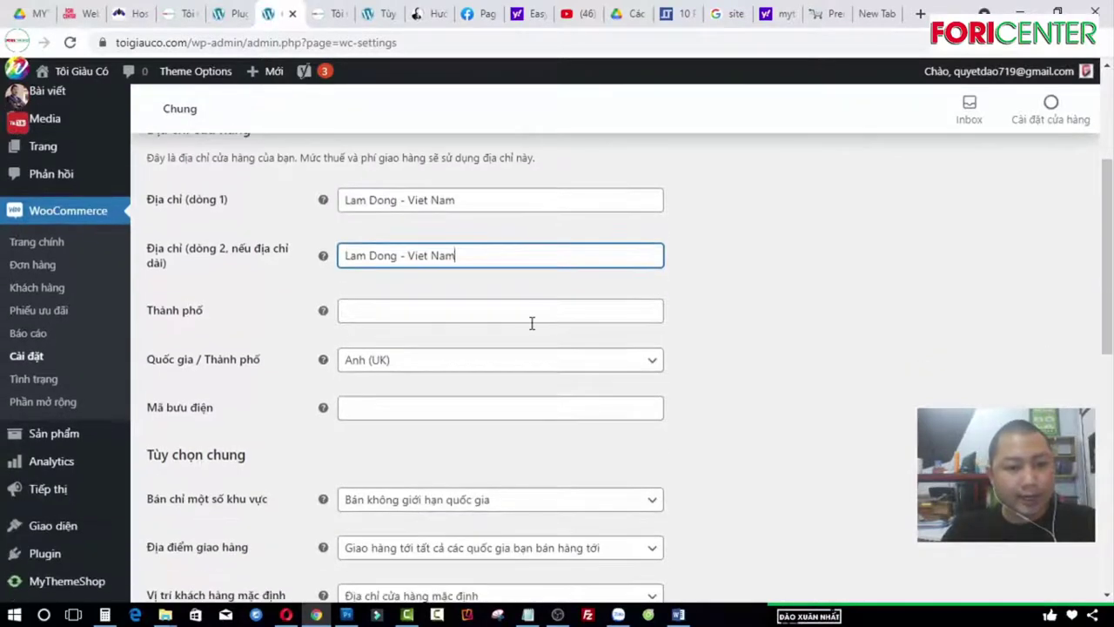
pyautogui.click(506, 319)
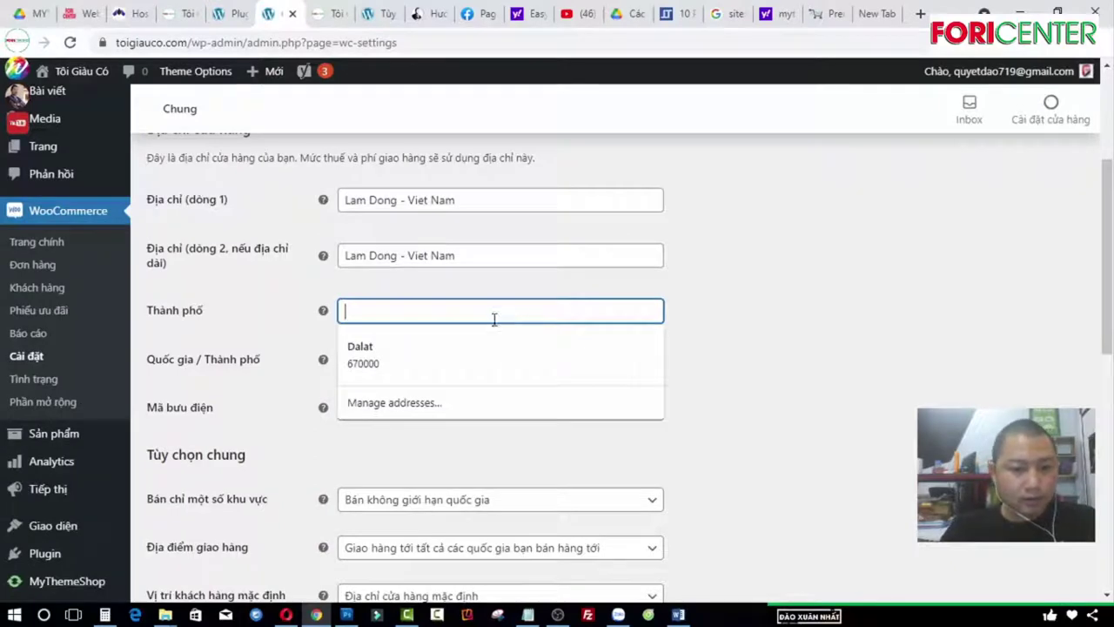
pyautogui.click(464, 357)
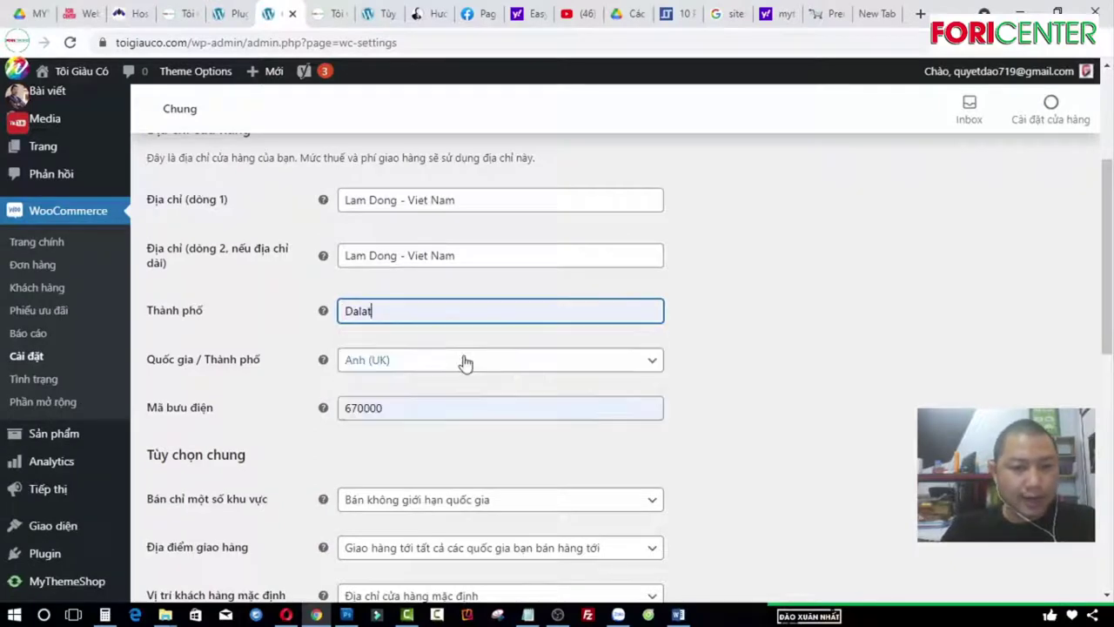
# Step: Set the store country to Việt Nam and check the postcode
pyautogui.click(636, 369)
pyautogui.write('Viey')
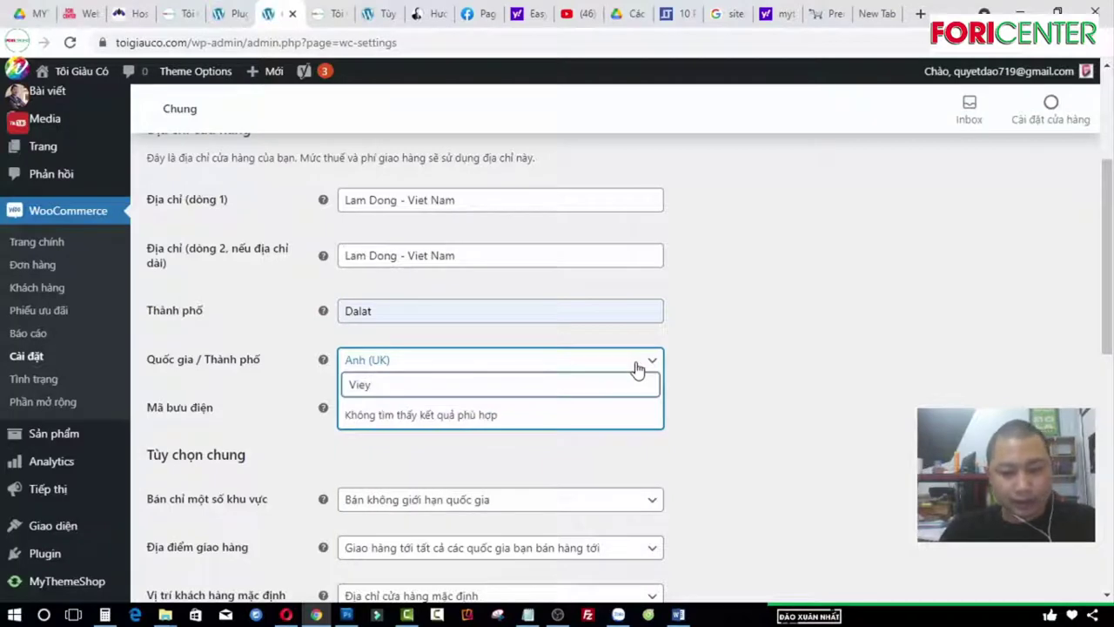
pyautogui.press('BackSpace')
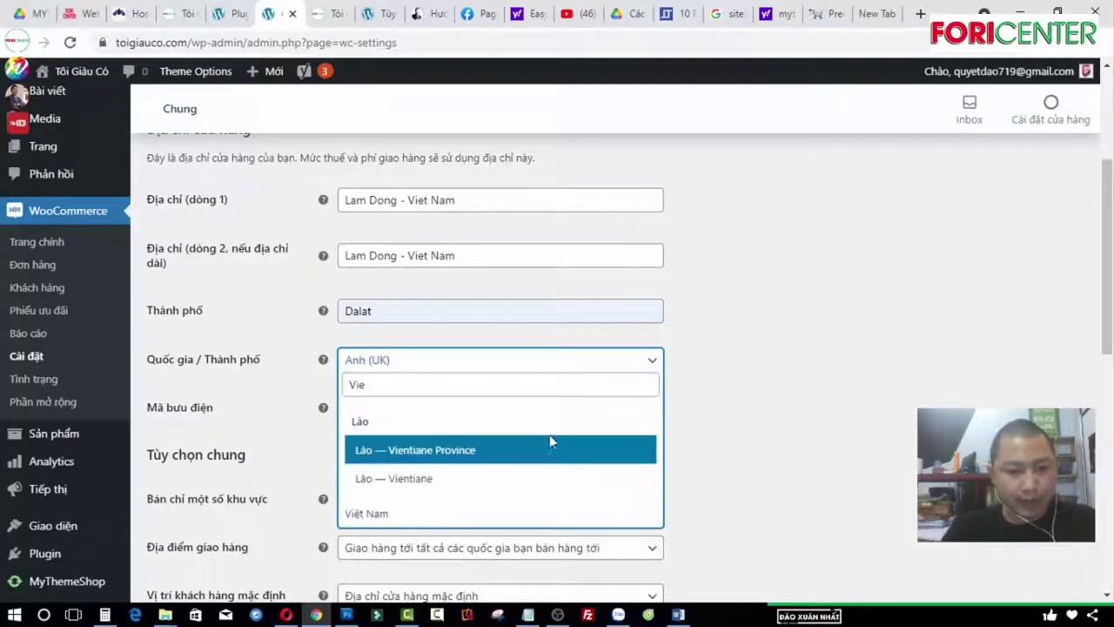
pyautogui.click(457, 512)
pyautogui.scroll(-1, 306, 393)
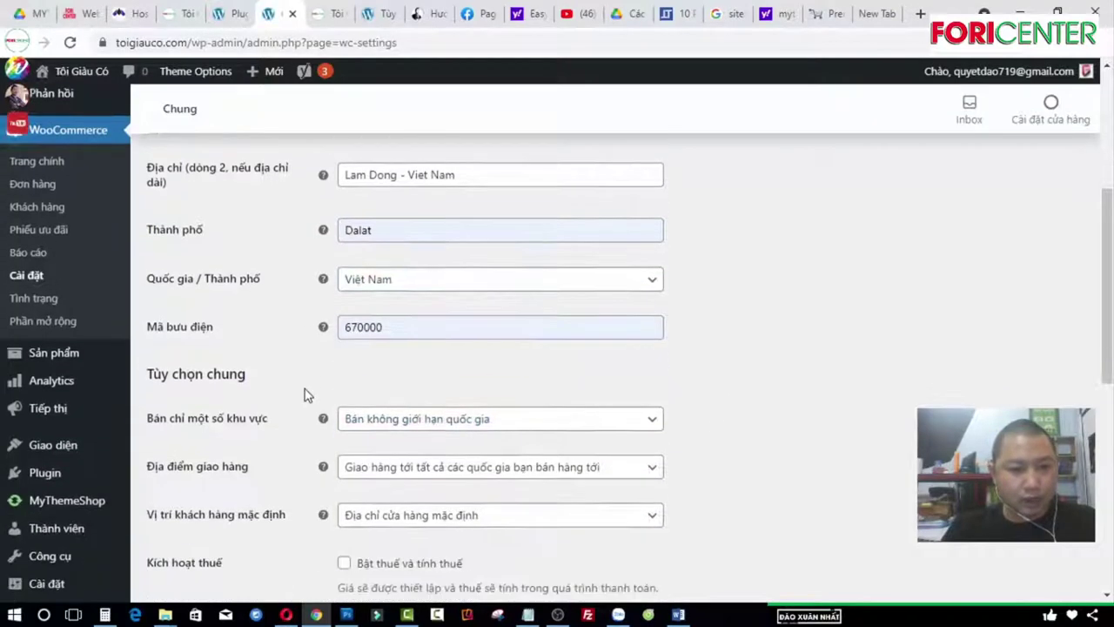
pyautogui.click(348, 326)
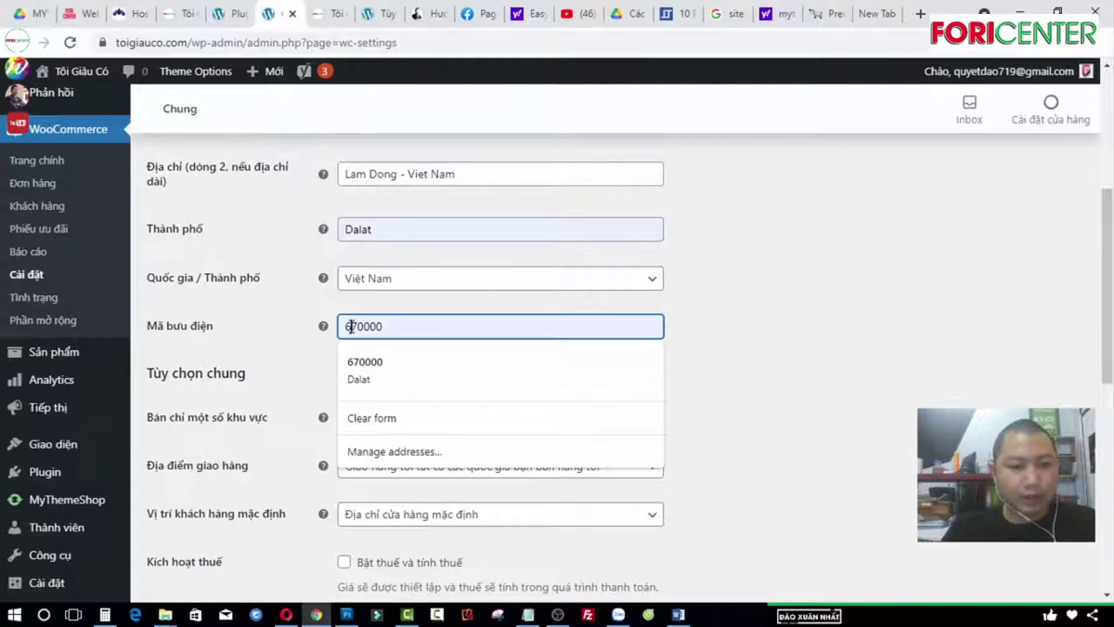
# Step: Search Yahoo for 'ma zipcode' to browse Massachusetts ZIP codes, then return to WordPress Plugins
pyautogui.click(872, 13)
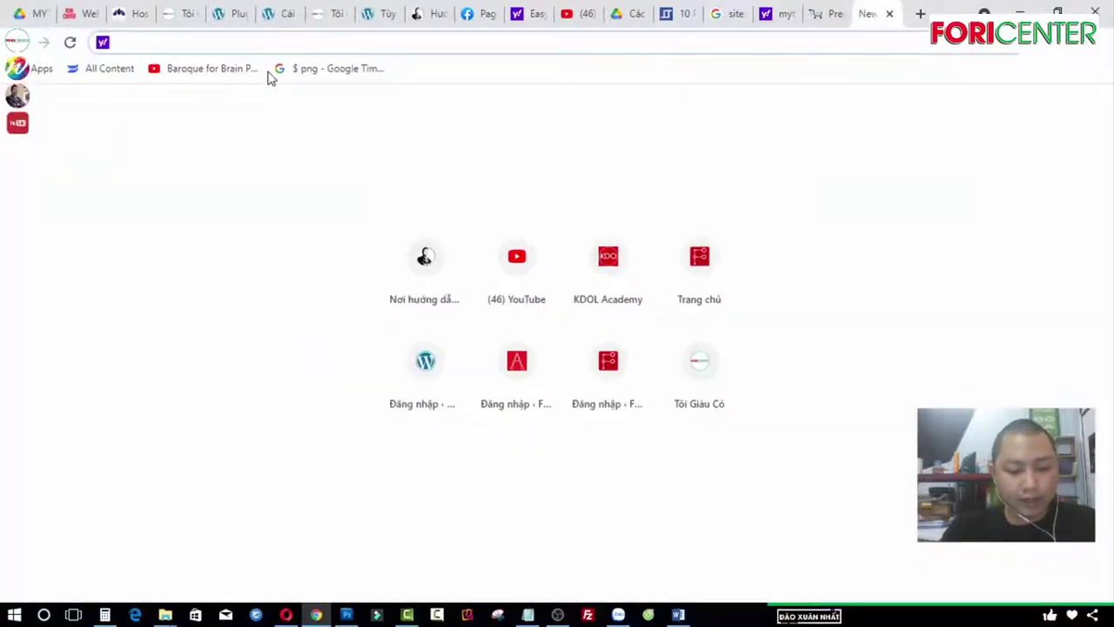
pyautogui.write('maã')
pyautogui.press('BackSpace')
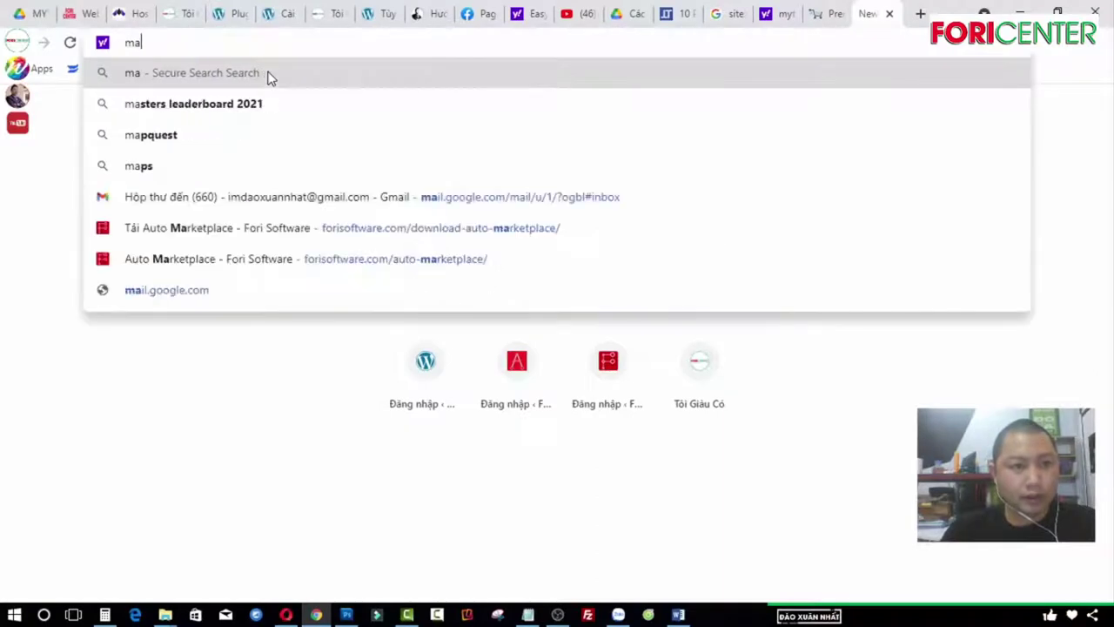
pyautogui.write('zip')
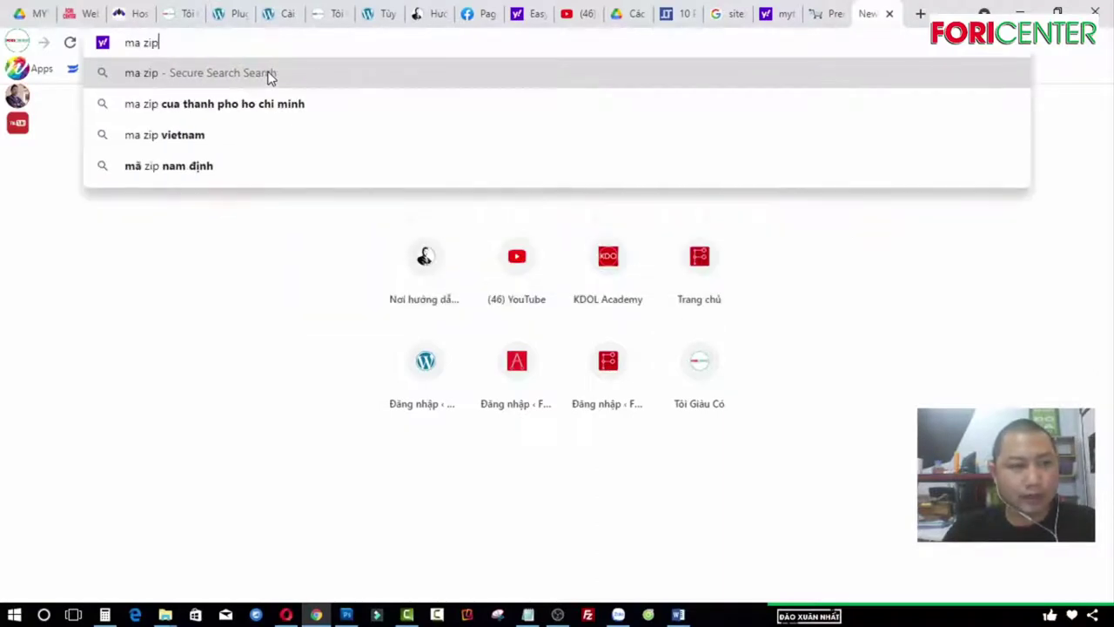
pyautogui.write('code')
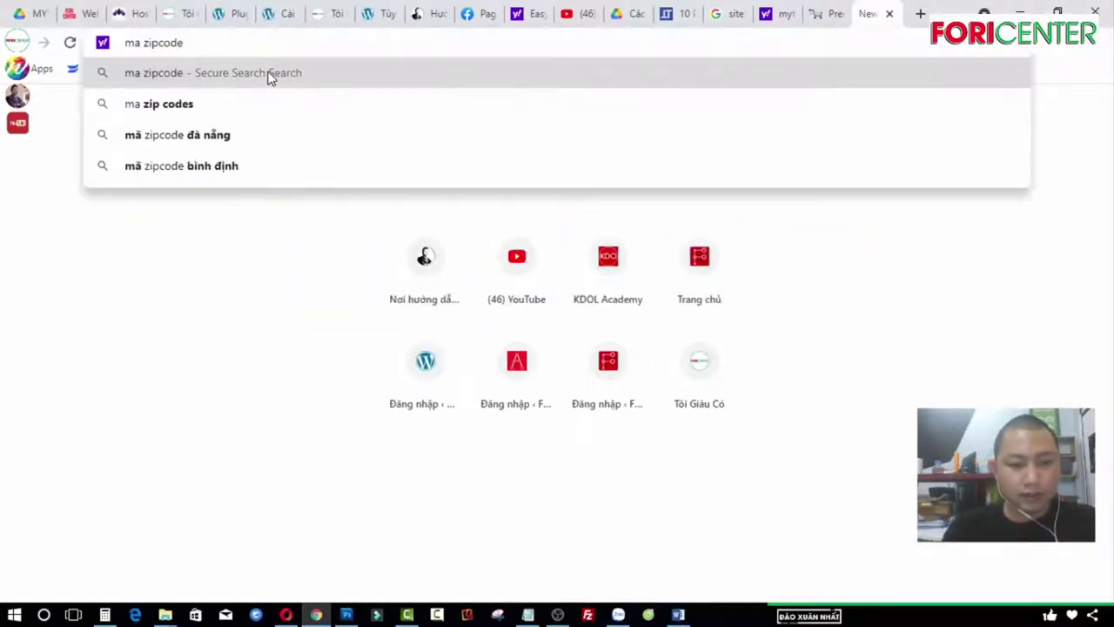
pyautogui.click(269, 75)
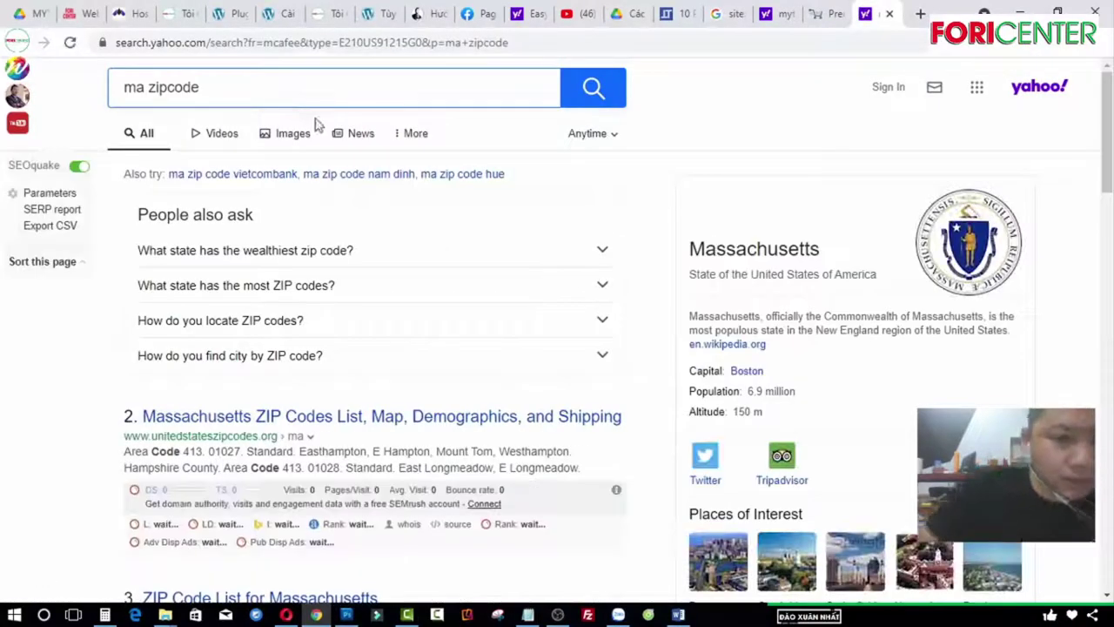
pyautogui.scroll(-3, 492, 330)
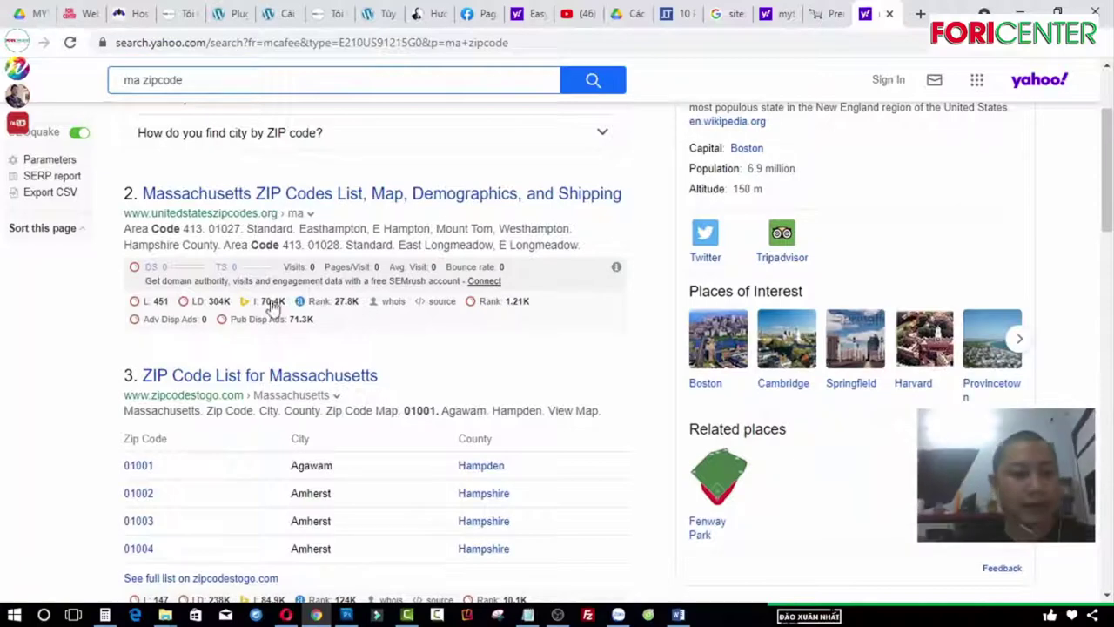
pyautogui.scroll(-2, 206, 445)
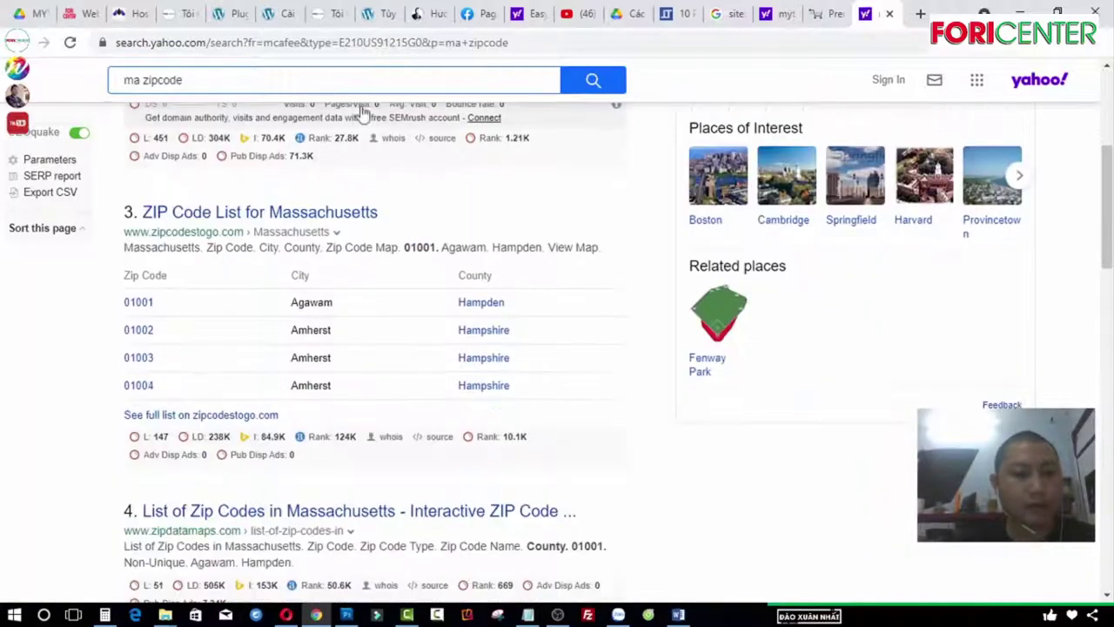
pyautogui.click(231, 24)
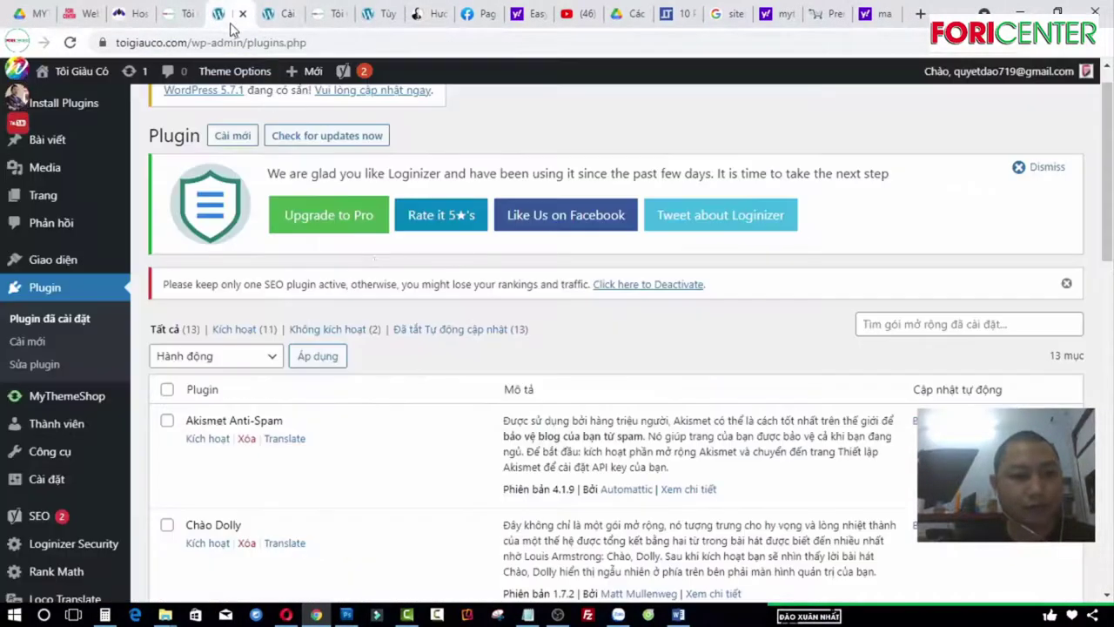
# Step: Set the store currency to Đồng Việt Nam (₫)
pyautogui.click(280, 13)
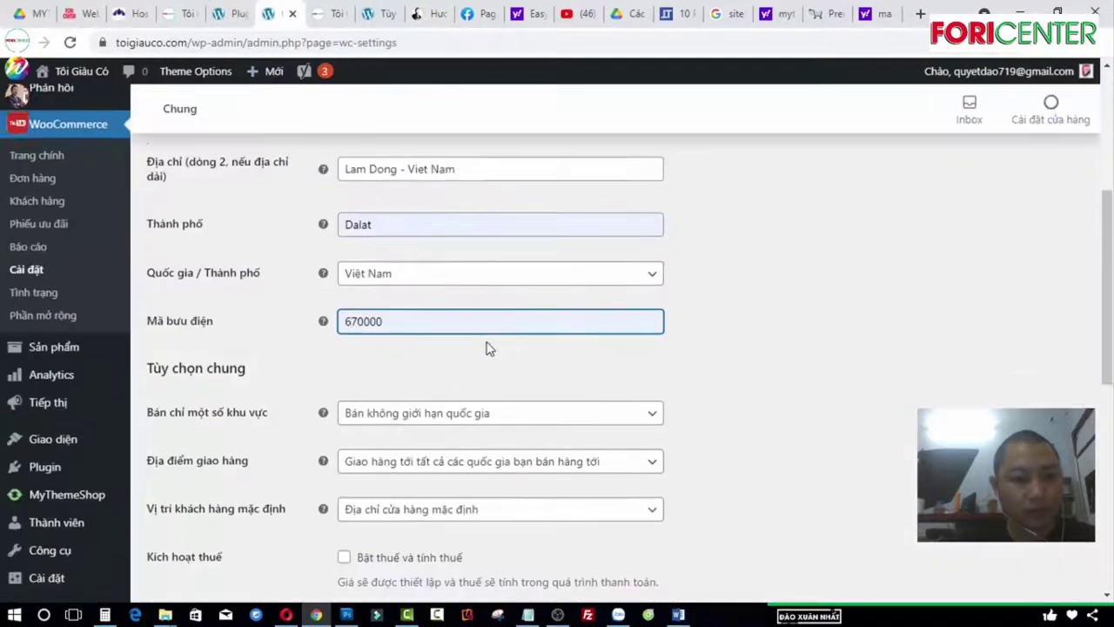
pyautogui.scroll(-2, 487, 348)
pyautogui.scroll(-4, 486, 348)
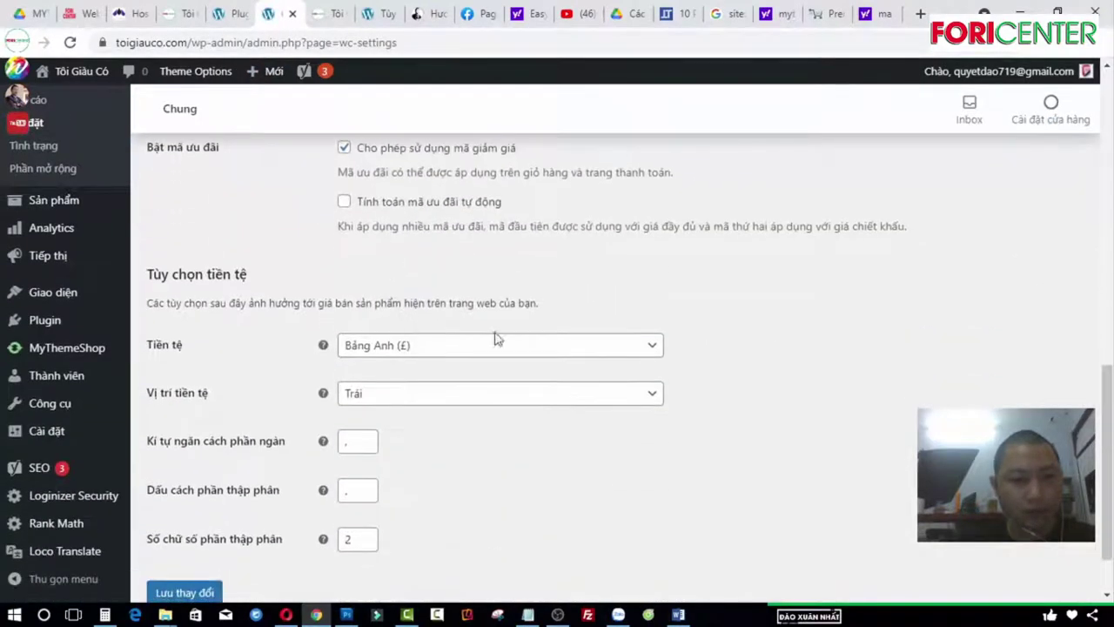
pyautogui.click(598, 350)
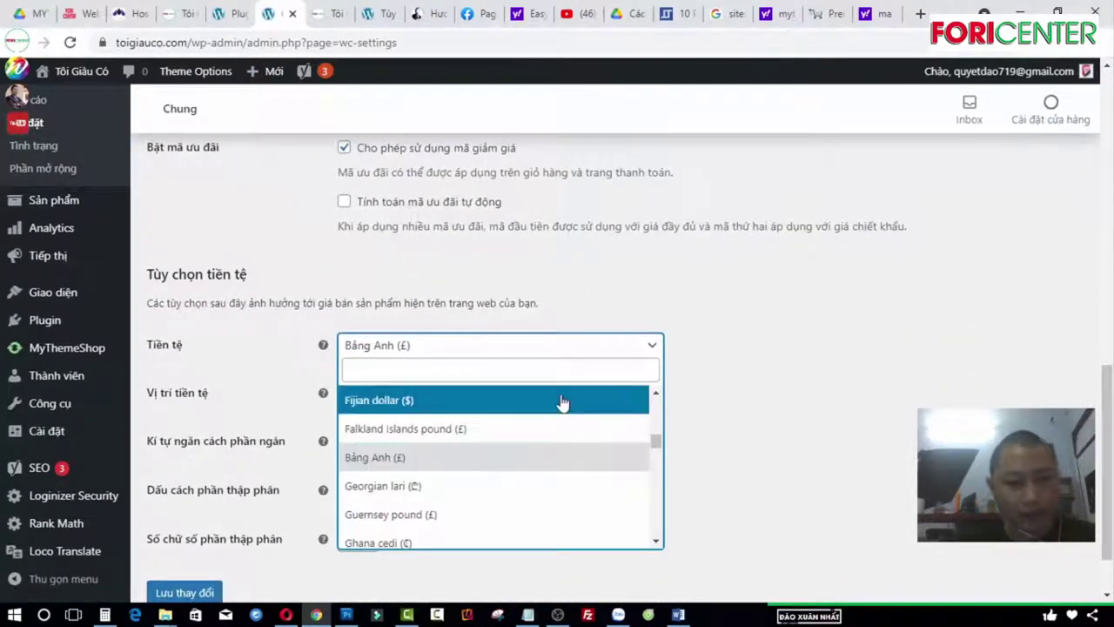
pyautogui.click(561, 400)
pyautogui.click(546, 357)
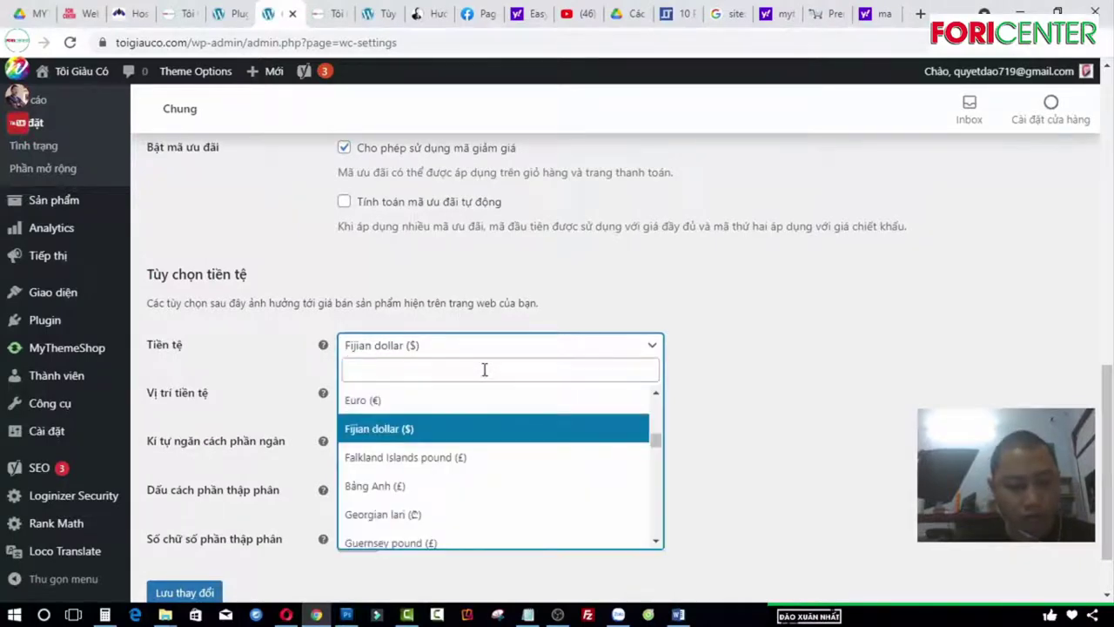
pyautogui.write('đồng')
pyautogui.click(407, 427)
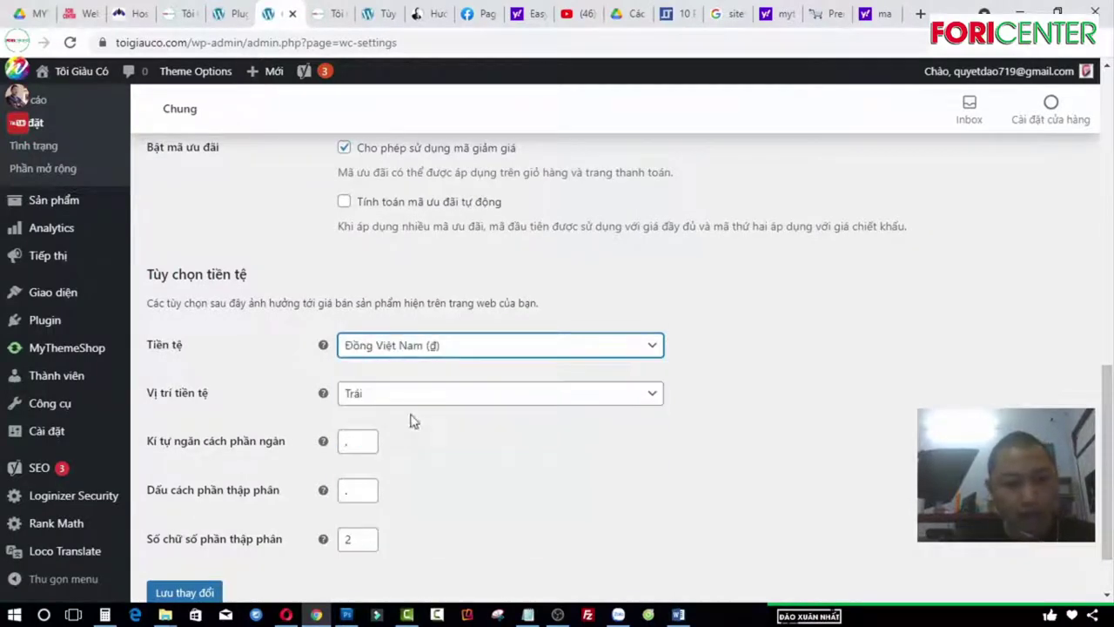
# Step: Place the currency symbol on the right with 0 decimals and save the general settings
pyautogui.click(501, 394)
pyautogui.click(437, 448)
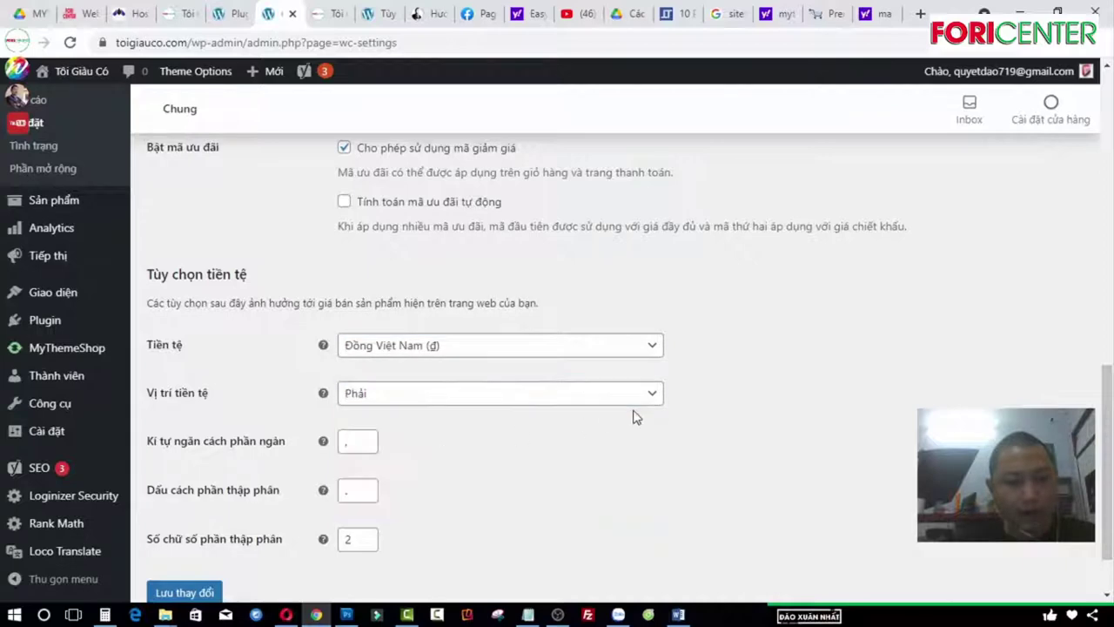
pyautogui.click(365, 545)
pyautogui.click(366, 545)
pyautogui.scroll(-1, 493, 487)
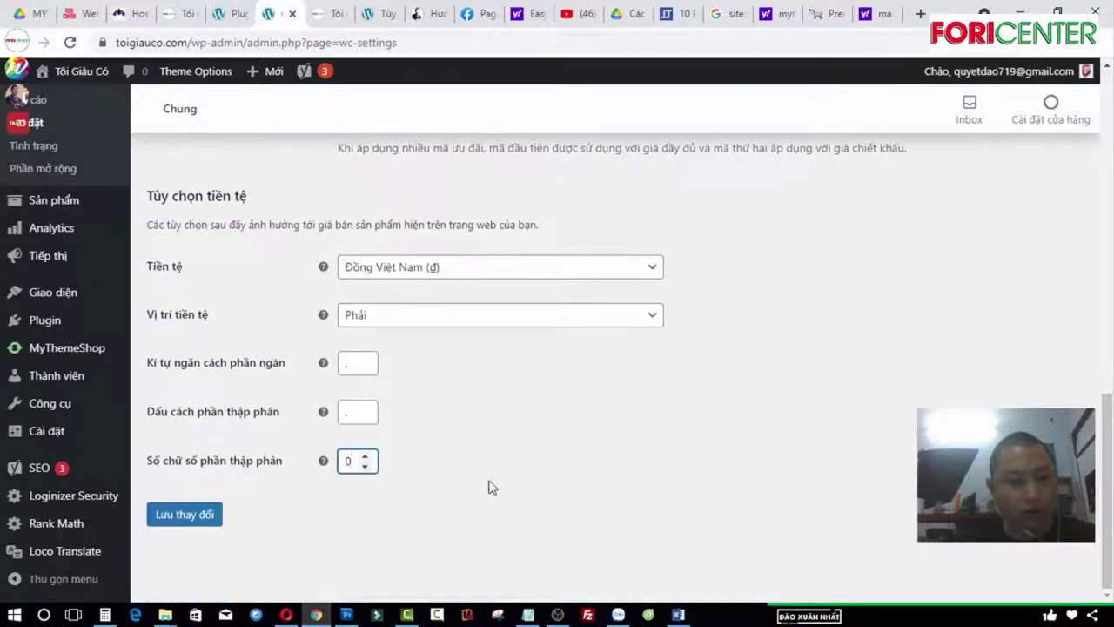
pyautogui.click(187, 517)
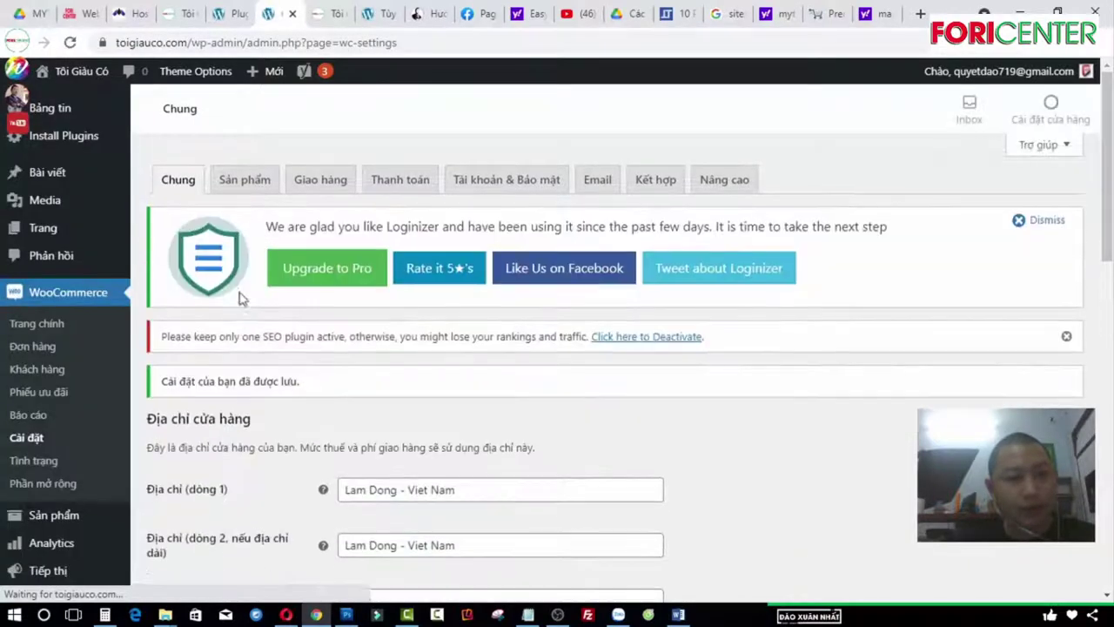
pyautogui.click(273, 188)
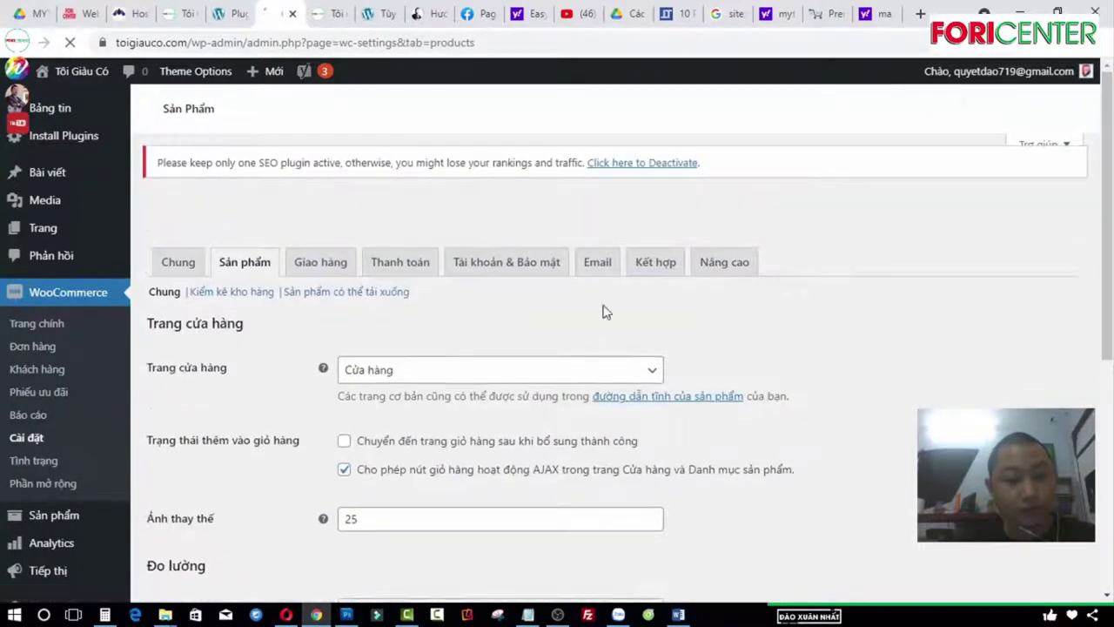
# Step: Move through the Products and Shipping tabs to the Payments settings
pyautogui.scroll(-4, 606, 331)
pyautogui.scroll(3, 631, 360)
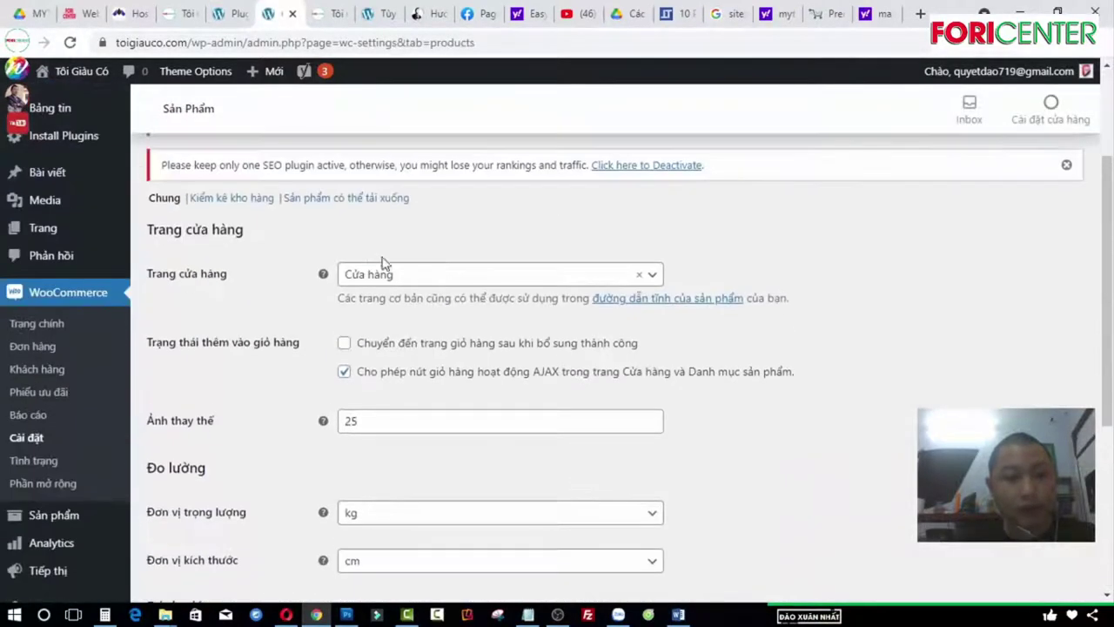
pyautogui.scroll(2, 316, 291)
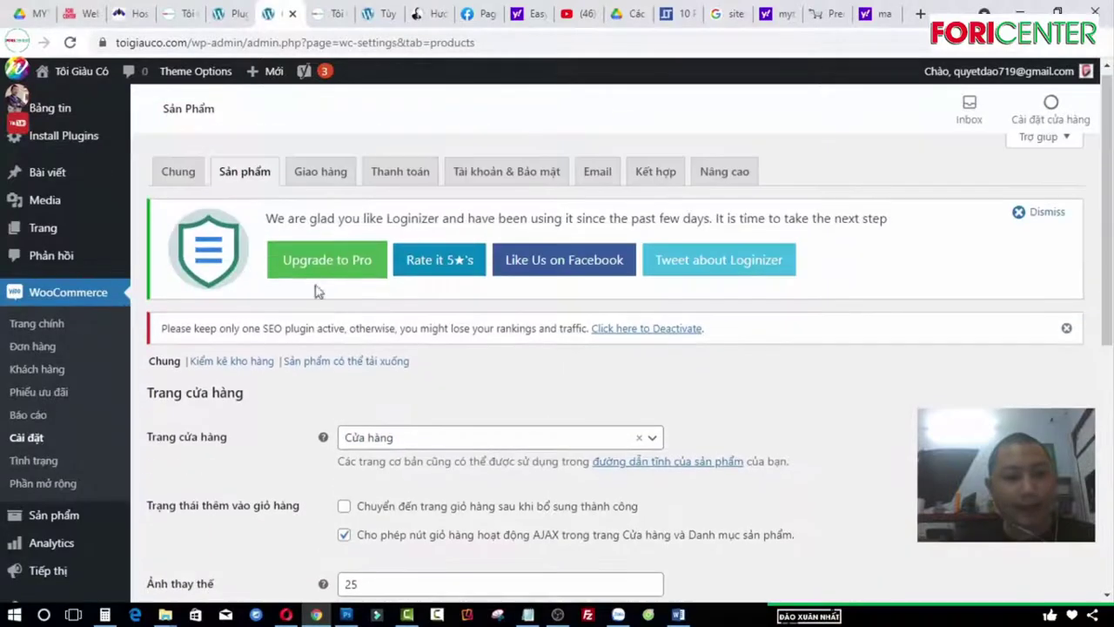
pyautogui.click(321, 172)
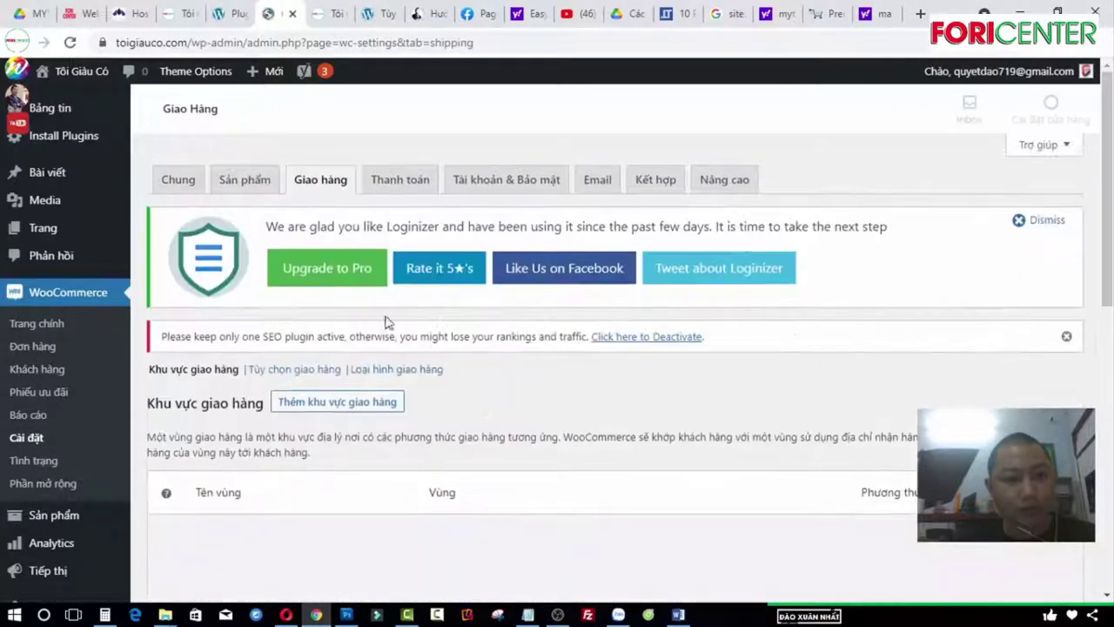
pyautogui.click(398, 179)
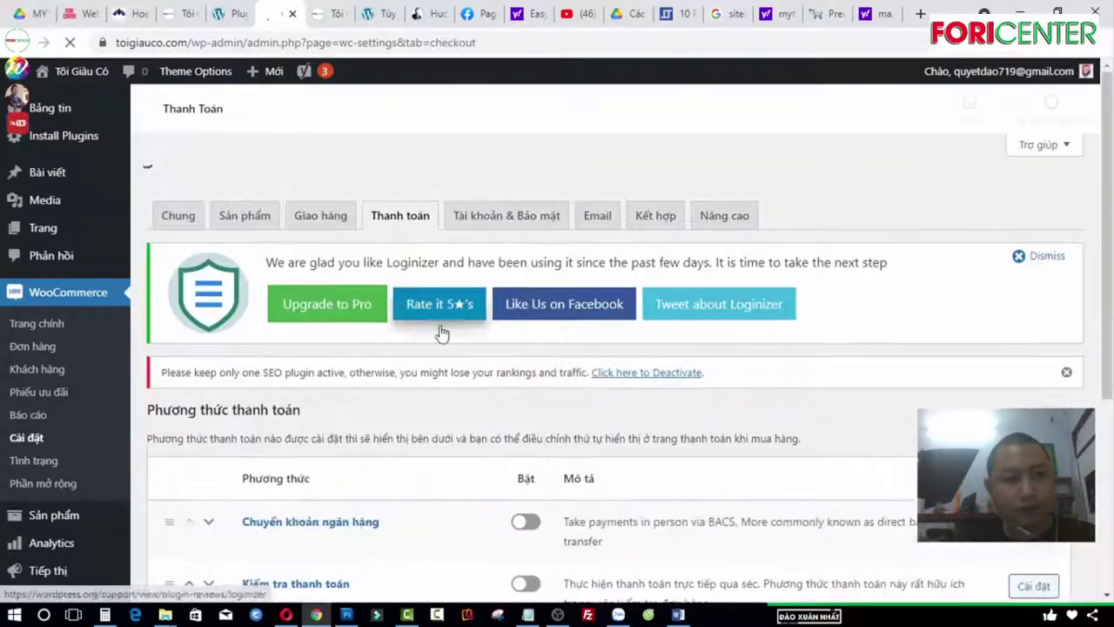
# Step: Enable direct bank transfer and cash on delivery, save, and open bank transfer's settings
pyautogui.scroll(-3, 418, 333)
pyautogui.click(523, 244)
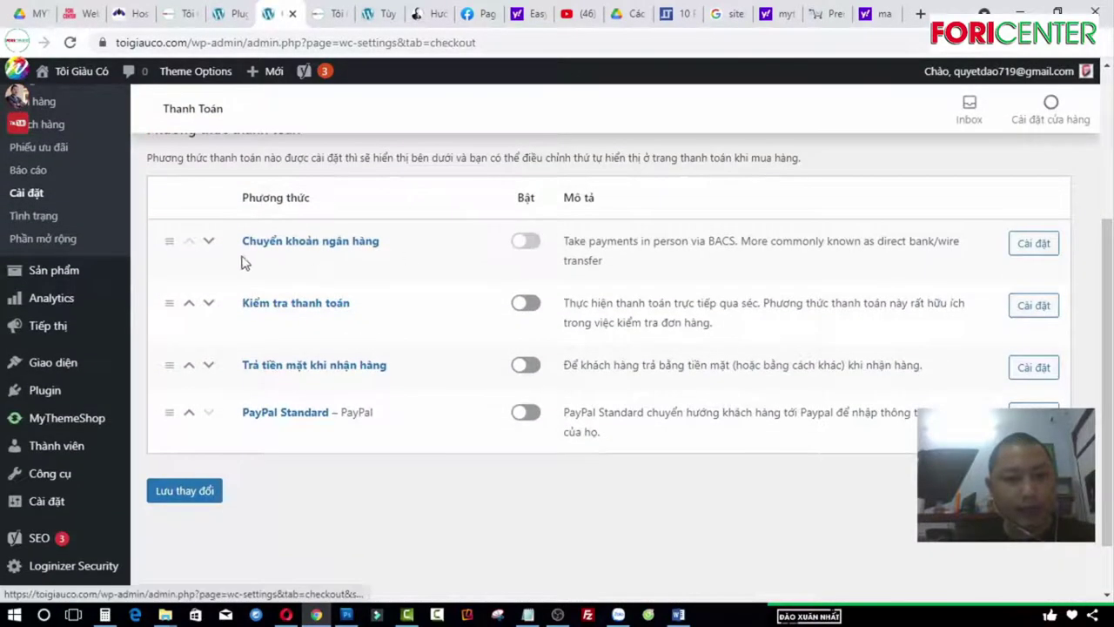
pyautogui.click(525, 364)
pyautogui.click(195, 491)
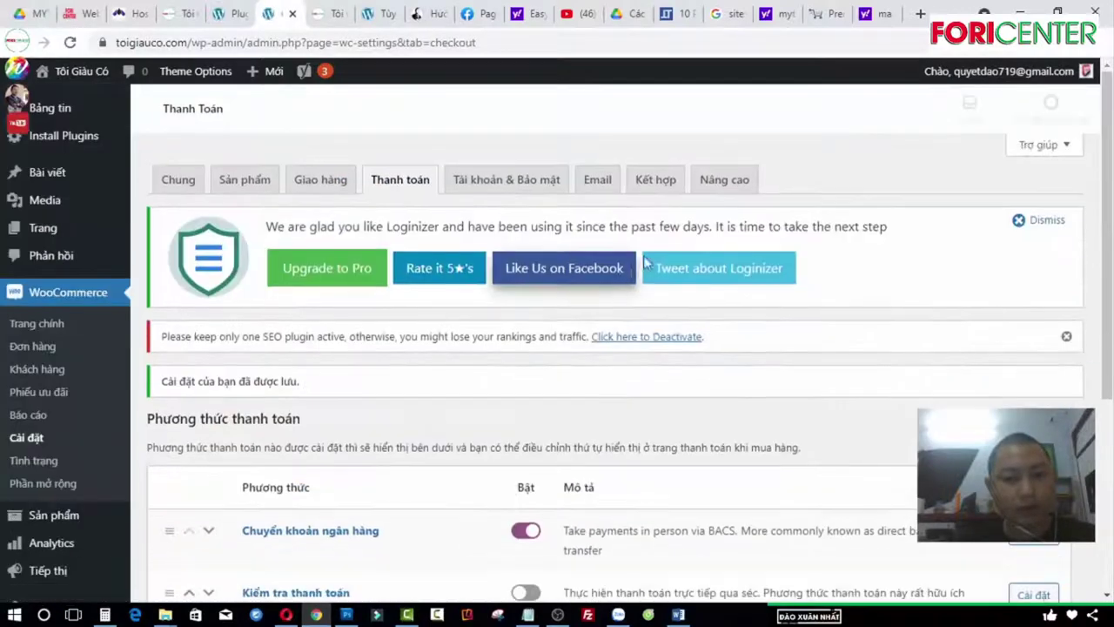
pyautogui.scroll(-4, 552, 298)
pyautogui.click(1044, 221)
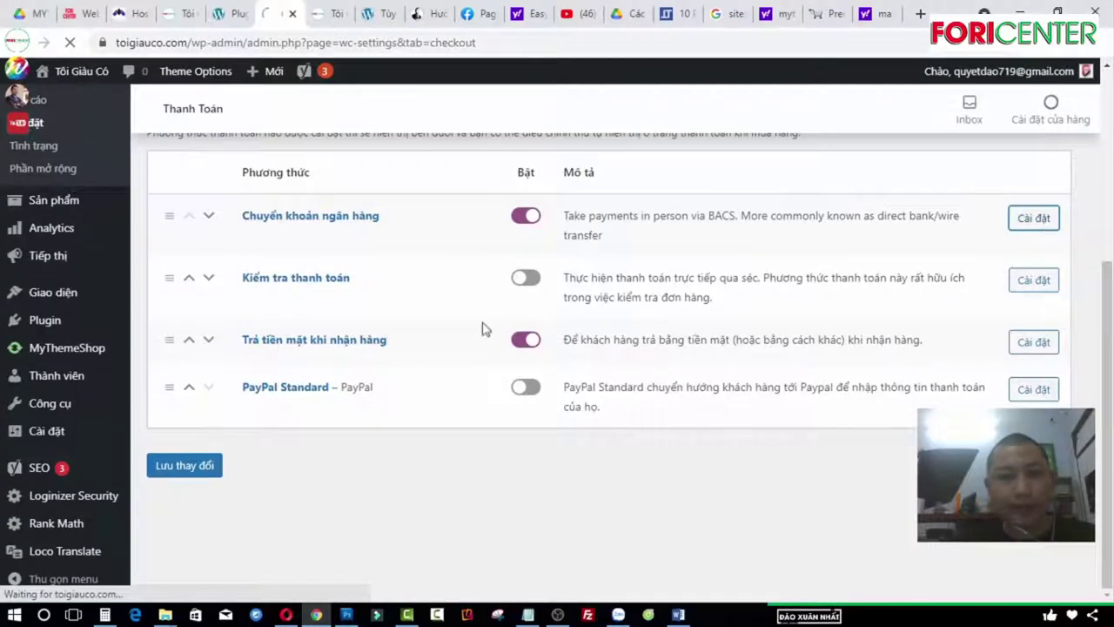
pyautogui.scroll(-3, 438, 353)
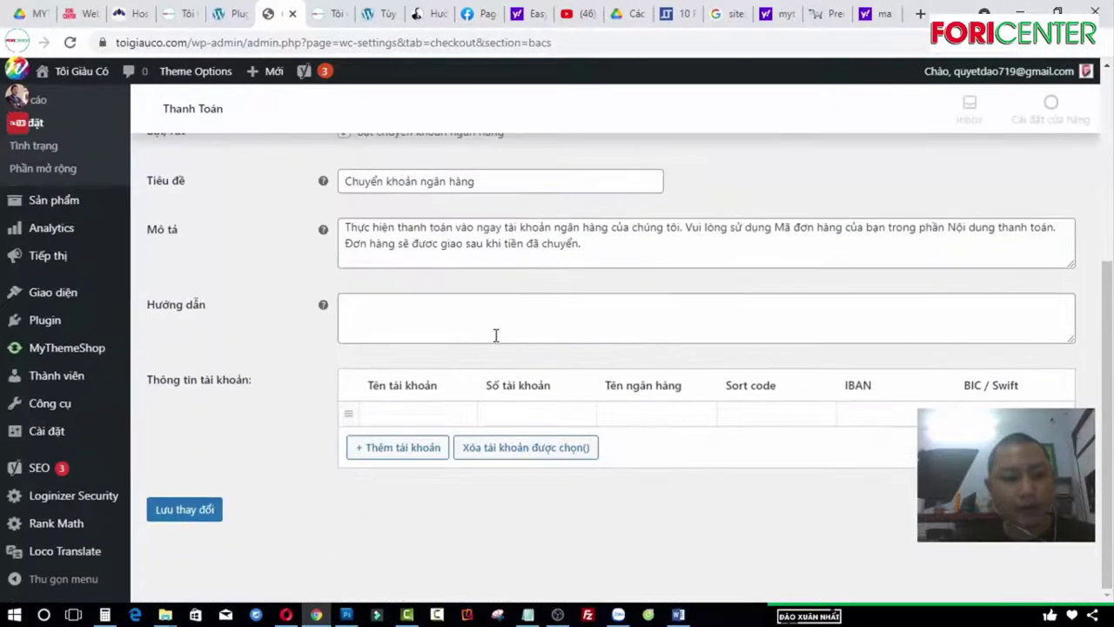
# Step: Copy the bank transfer description text into the Instructions field
pyautogui.click(364, 234)
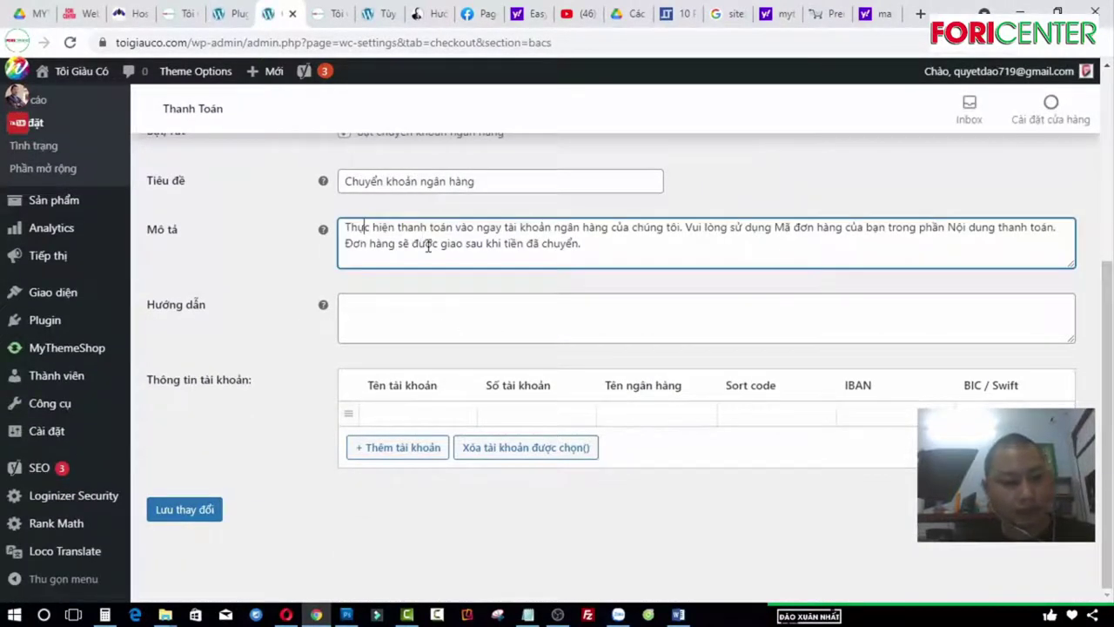
pyautogui.hotkey('ctrl', 'a')
pyautogui.hotkey('ctrl', 'c')
pyautogui.click(447, 307)
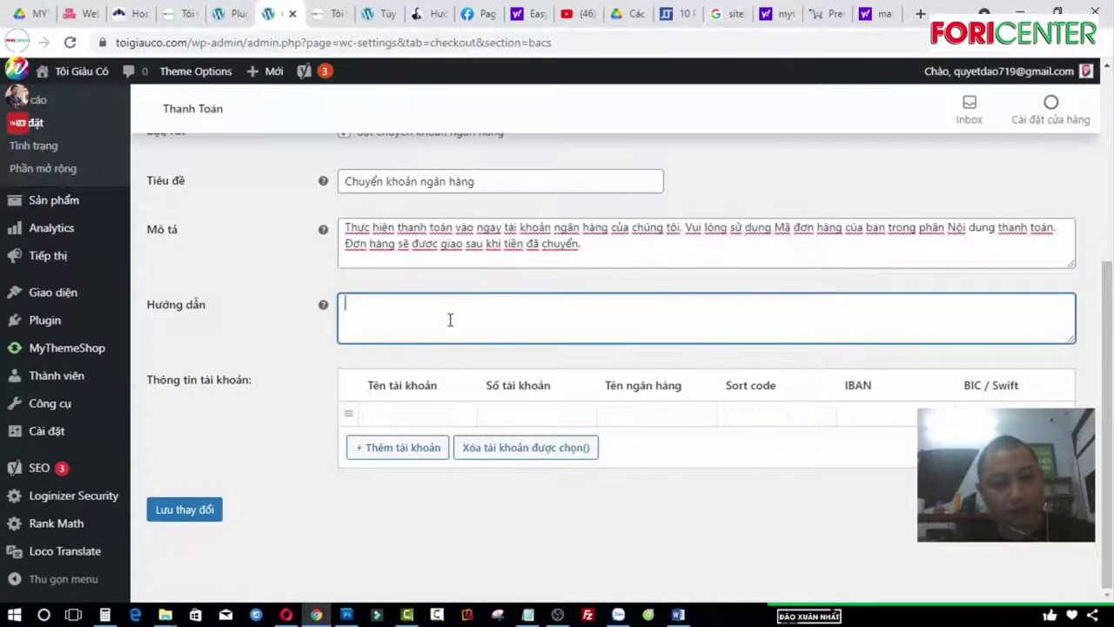
pyautogui.hotkey('ctrl', 'v')
# Step: Add a bank account with the holder's name, account number and bank Vietcombank, then save
pyautogui.click(423, 418)
pyautogui.press('Down')
pyautogui.press('Return')
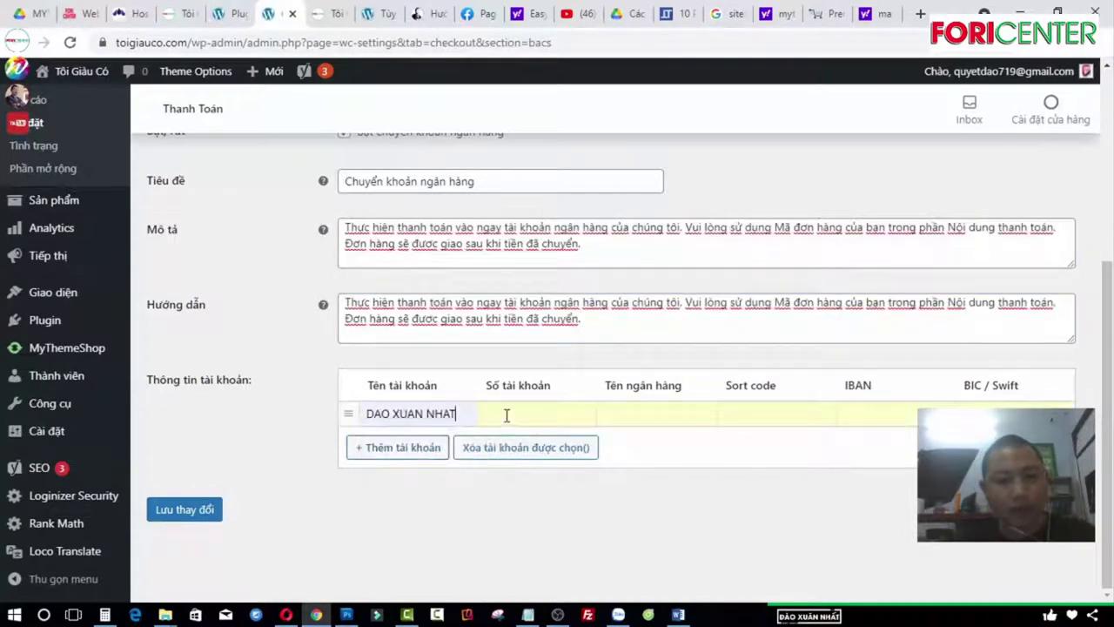
pyautogui.click(665, 411)
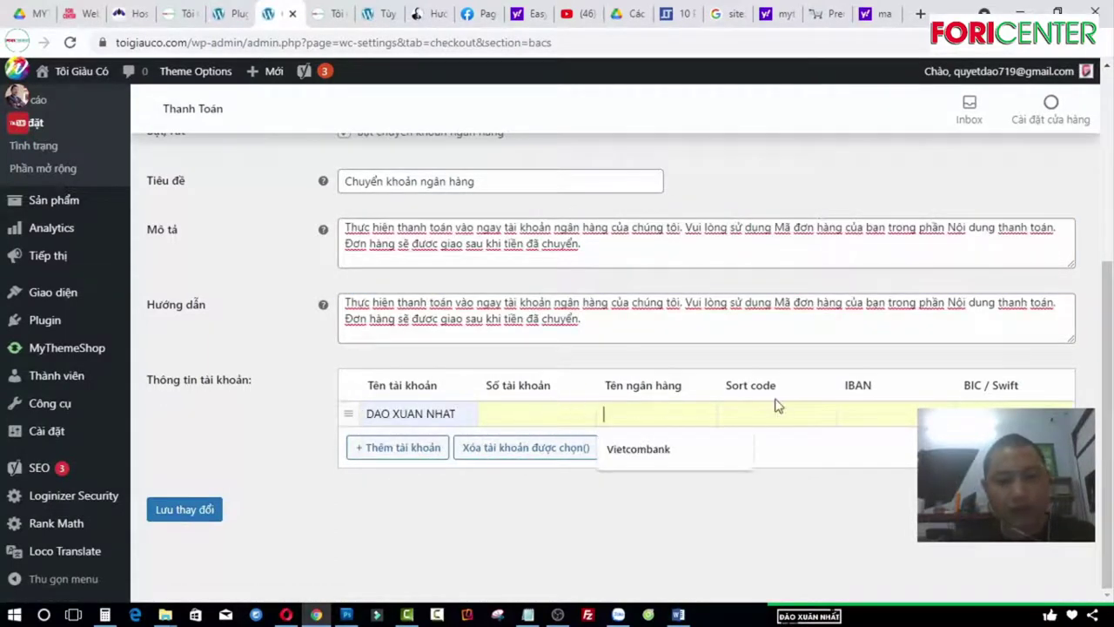
pyautogui.click(666, 446)
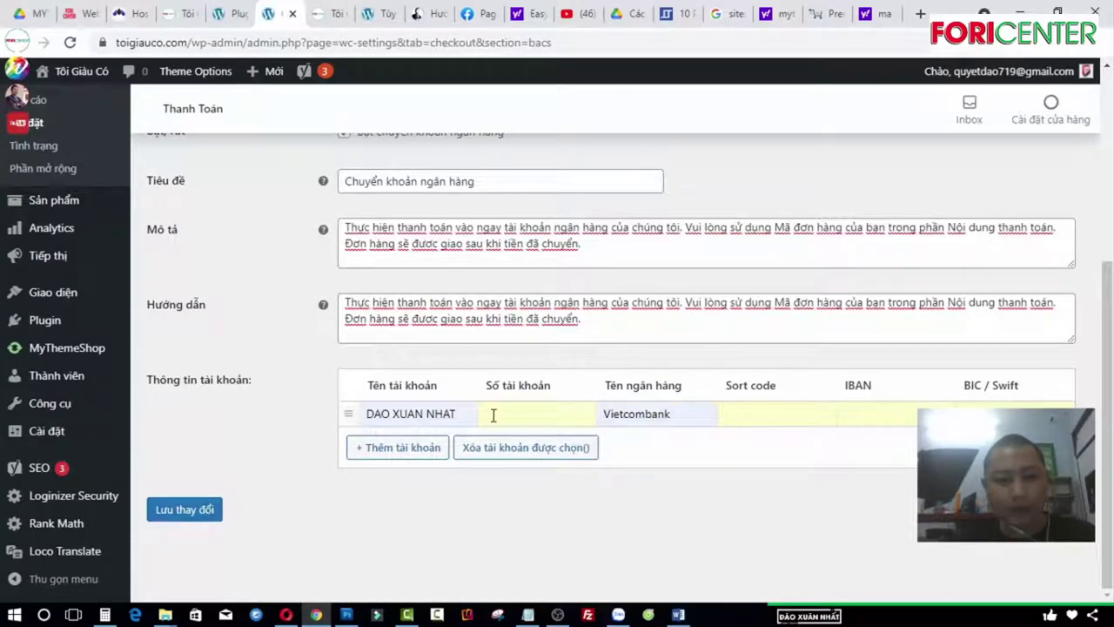
pyautogui.click(559, 415)
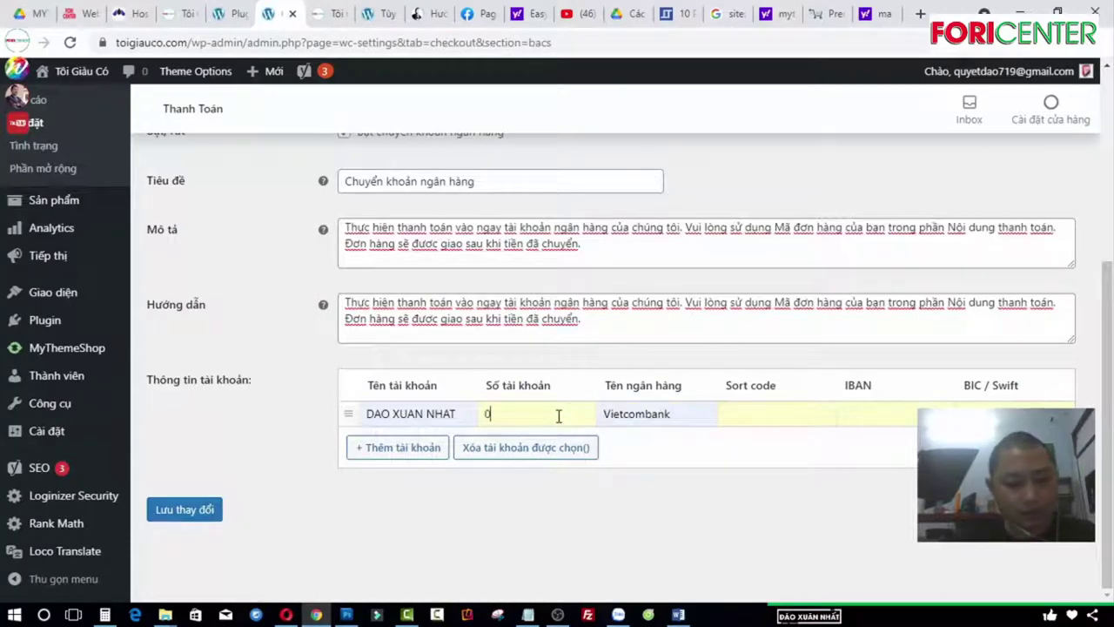
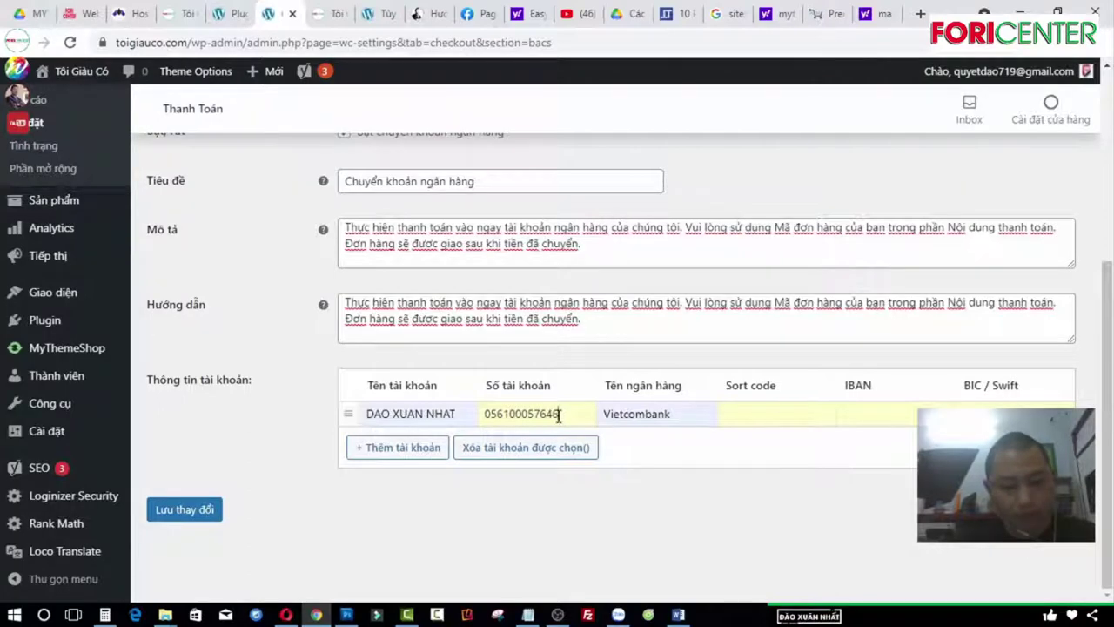
pyautogui.click(195, 516)
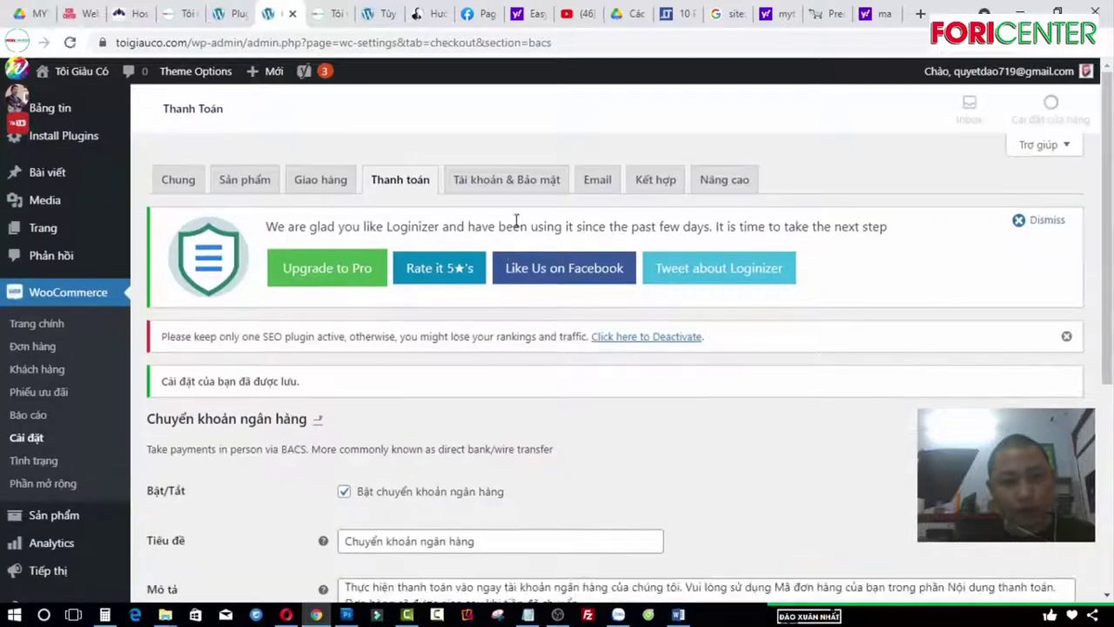
pyautogui.click(518, 184)
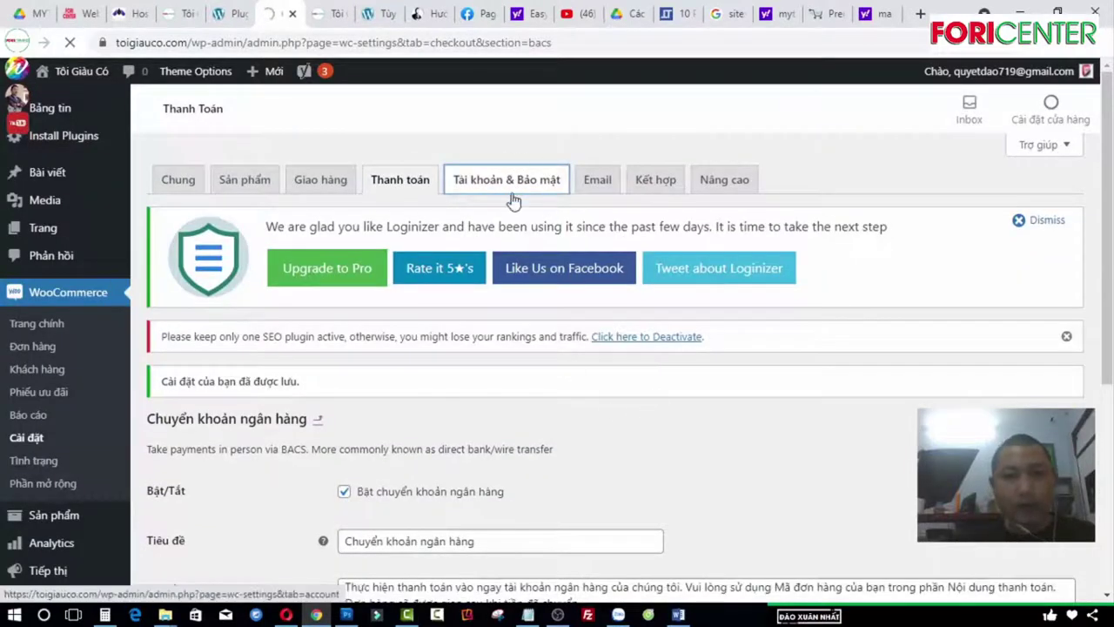
# Step: Tick the checkout account-creation and login options and save the Accounts & Privacy settings
pyautogui.scroll(-2, 500, 196)
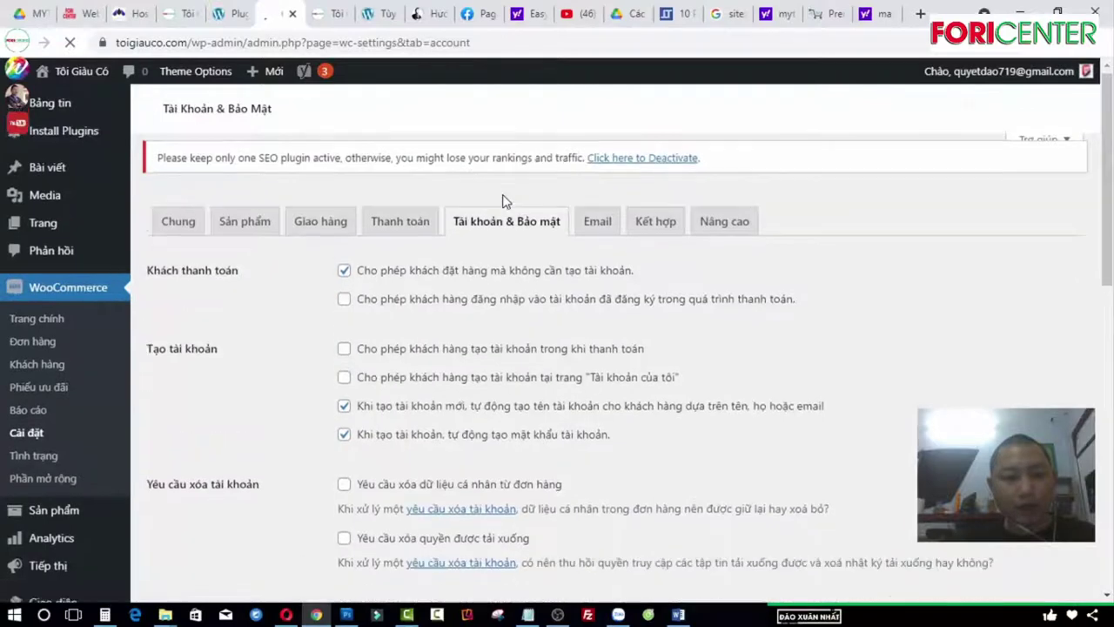
pyautogui.scroll(-2, 450, 314)
pyautogui.scroll(-2, 450, 314)
pyautogui.scroll(2, 296, 269)
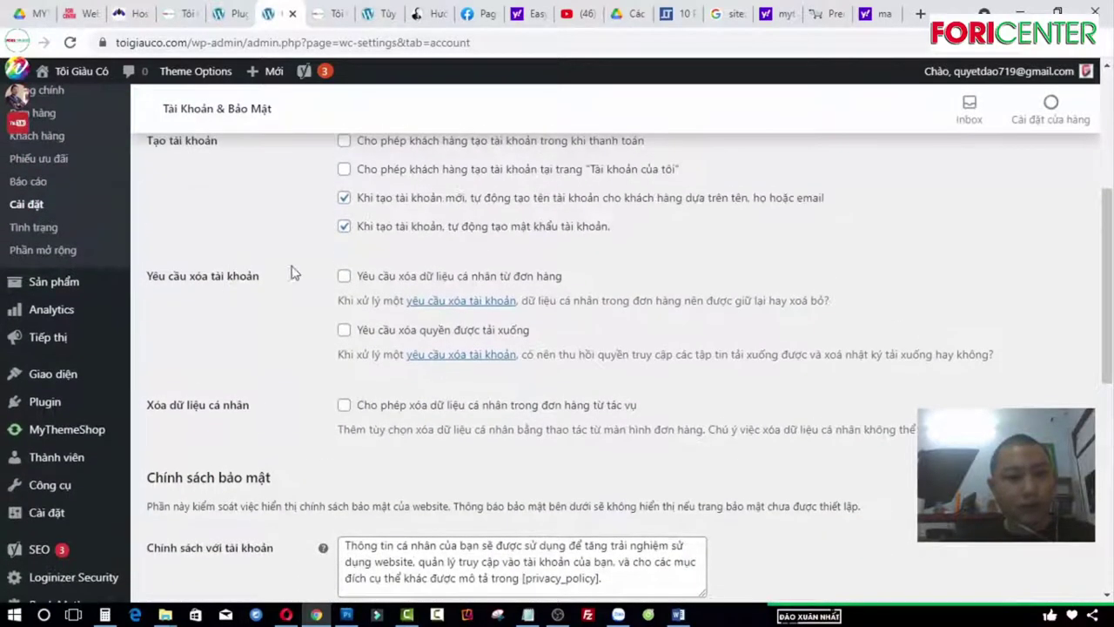
pyautogui.click(344, 224)
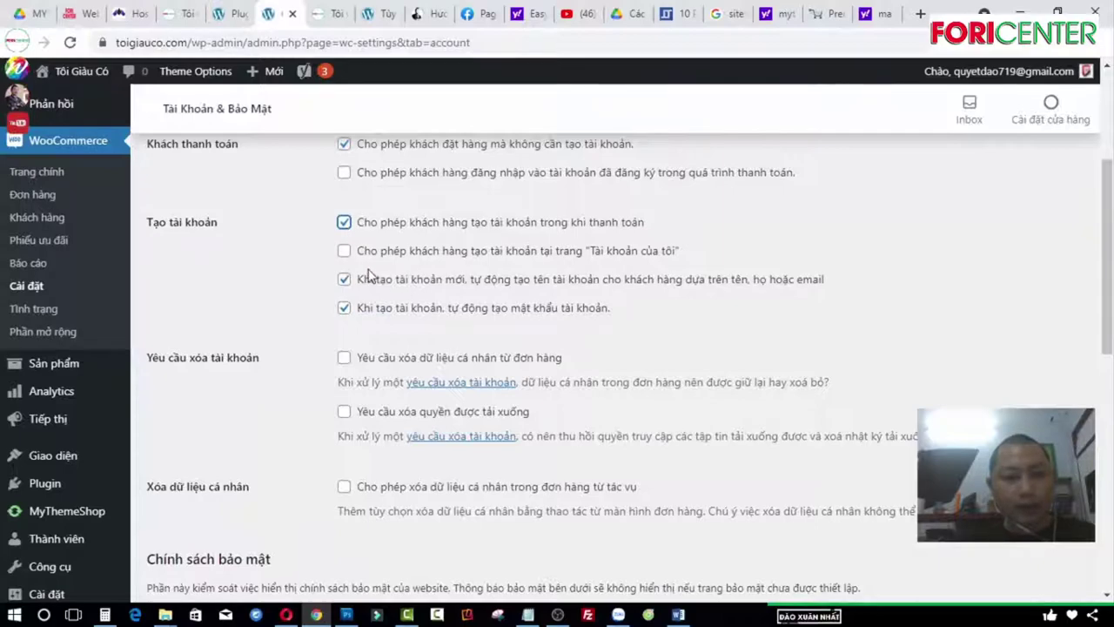
pyautogui.scroll(1, 508, 257)
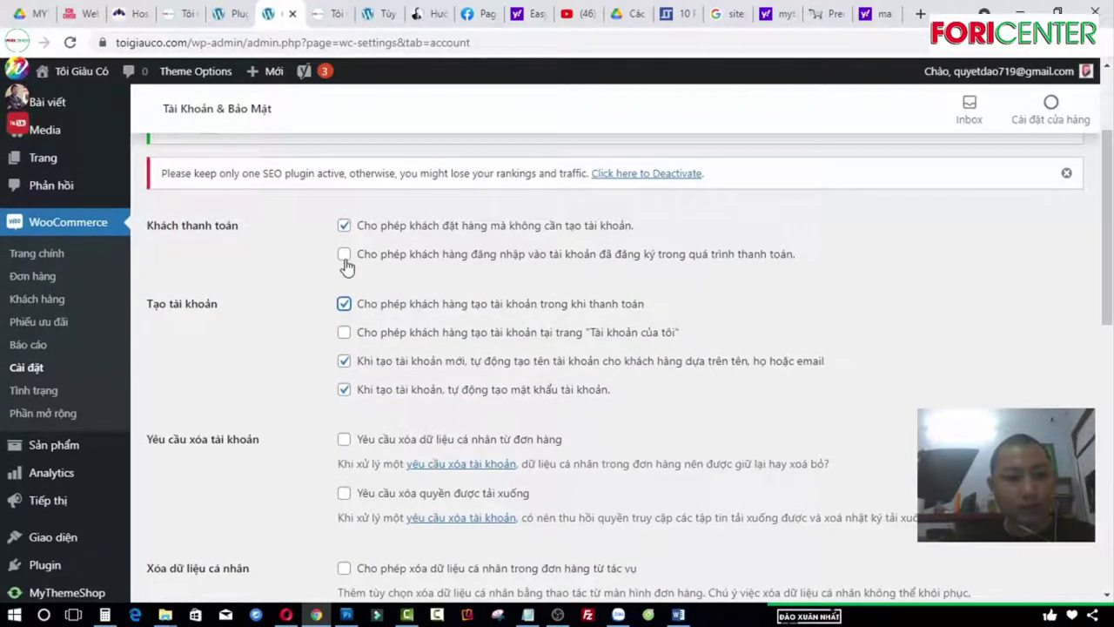
pyautogui.scroll(-10, 609, 323)
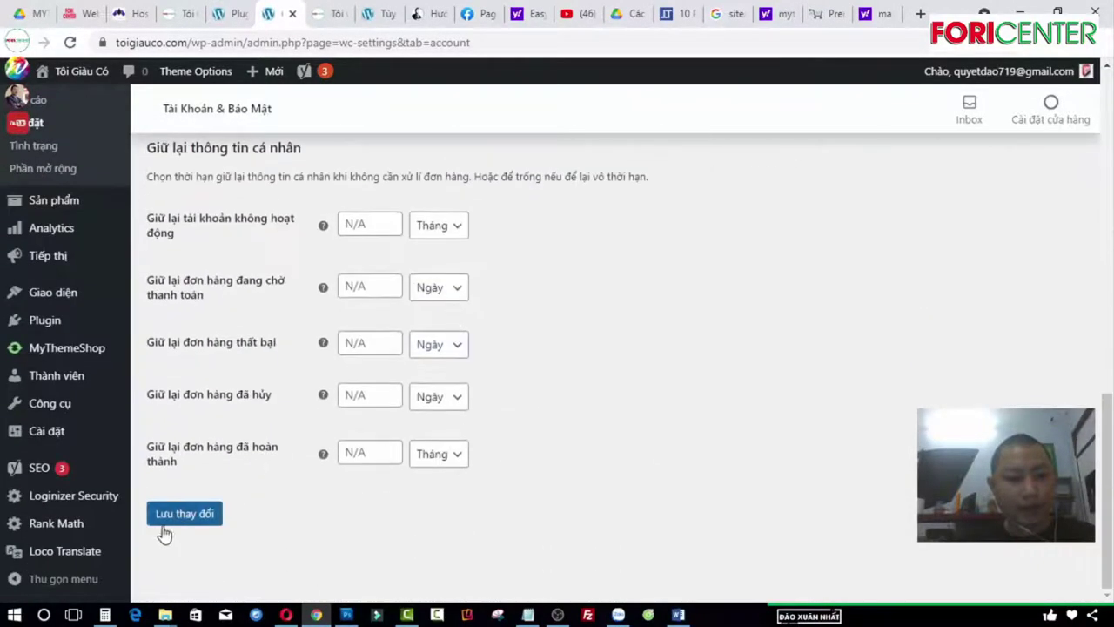
pyautogui.click(170, 518)
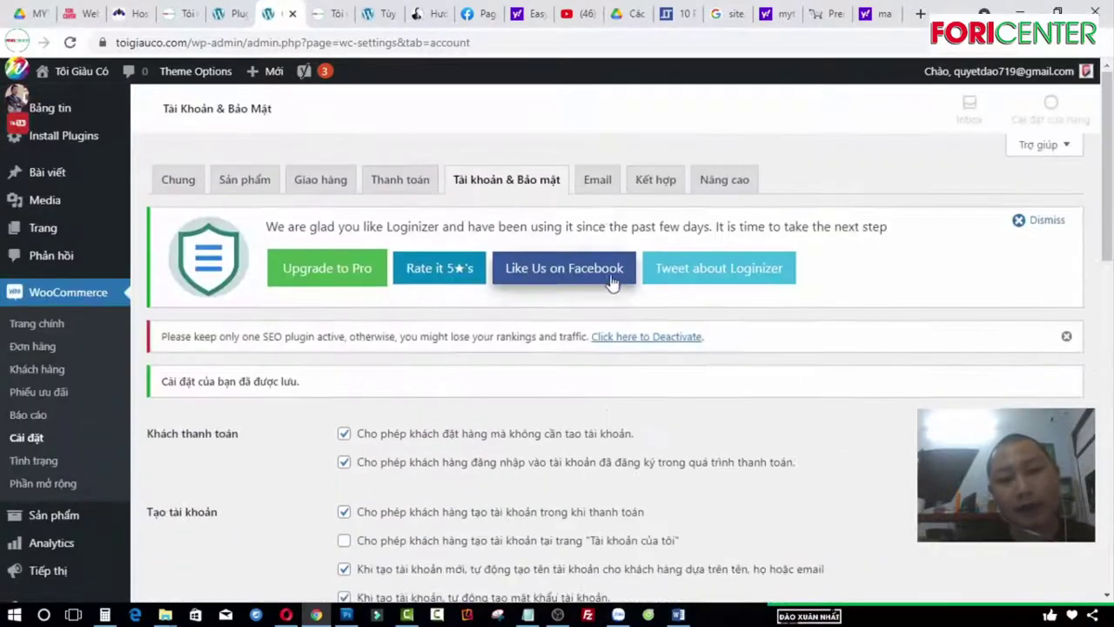
pyautogui.click(617, 187)
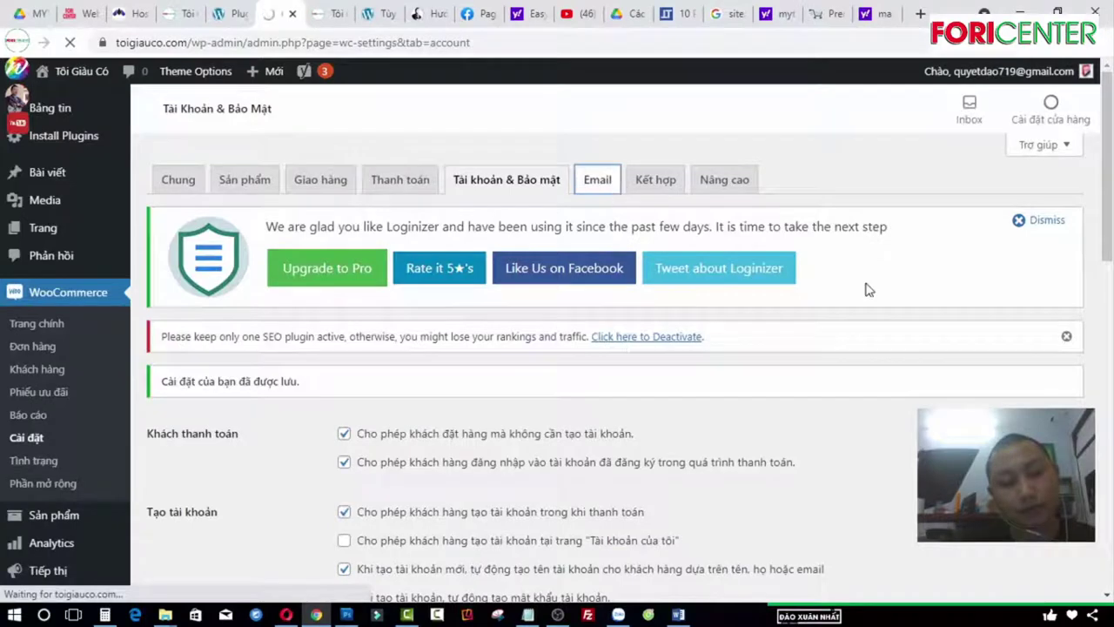
# Step: Replace 'WooCommerce' in the email footer text with 'Tôi Giàu Có'
pyautogui.scroll(-3, 841, 291)
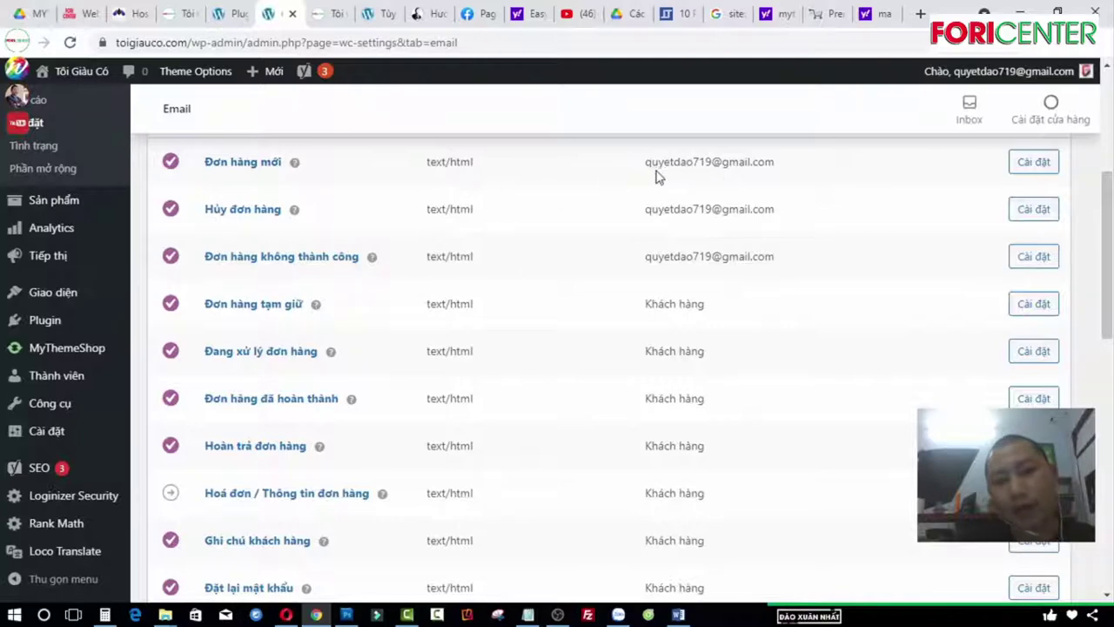
pyautogui.scroll(-6, 550, 343)
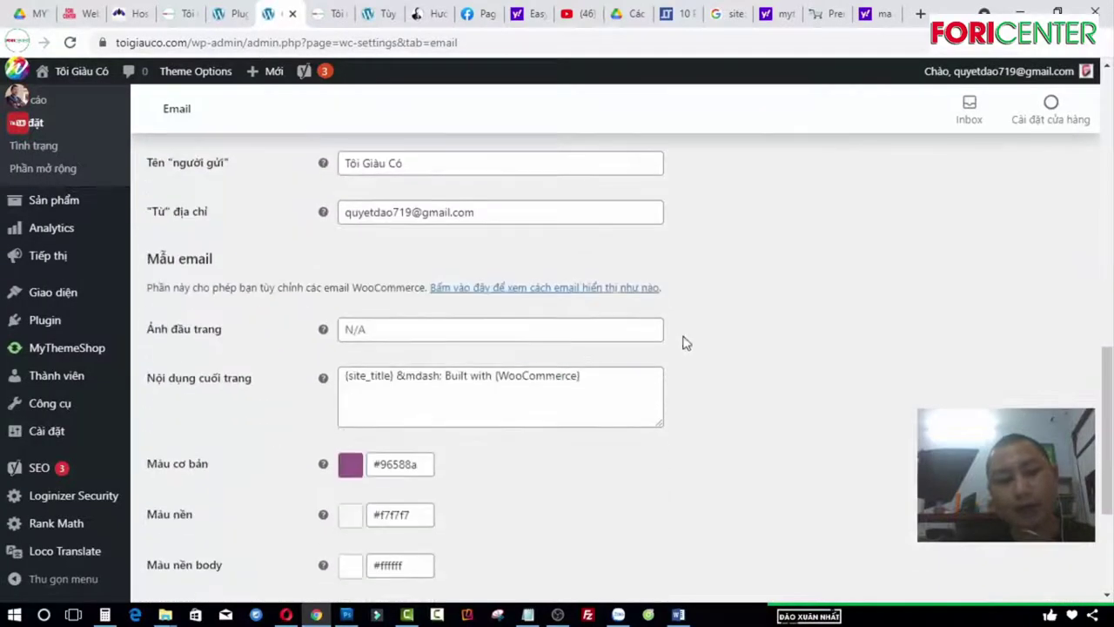
pyautogui.scroll(-1, 406, 278)
pyautogui.scroll(1, 616, 364)
pyautogui.click(509, 385)
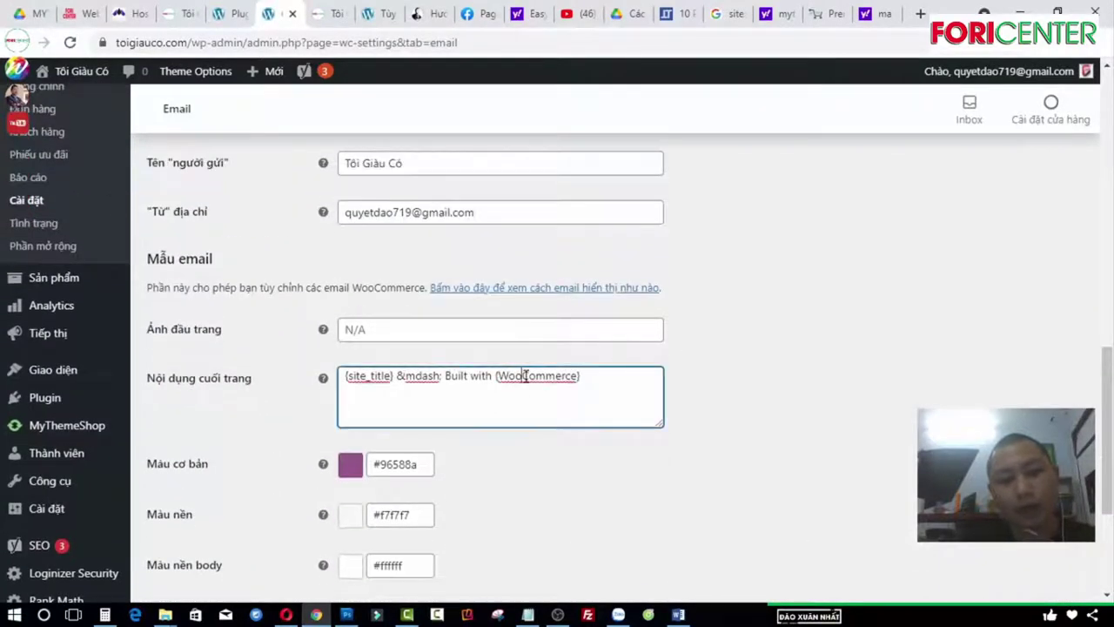
pyautogui.doubleClick(525, 377)
pyautogui.write('Tôi')
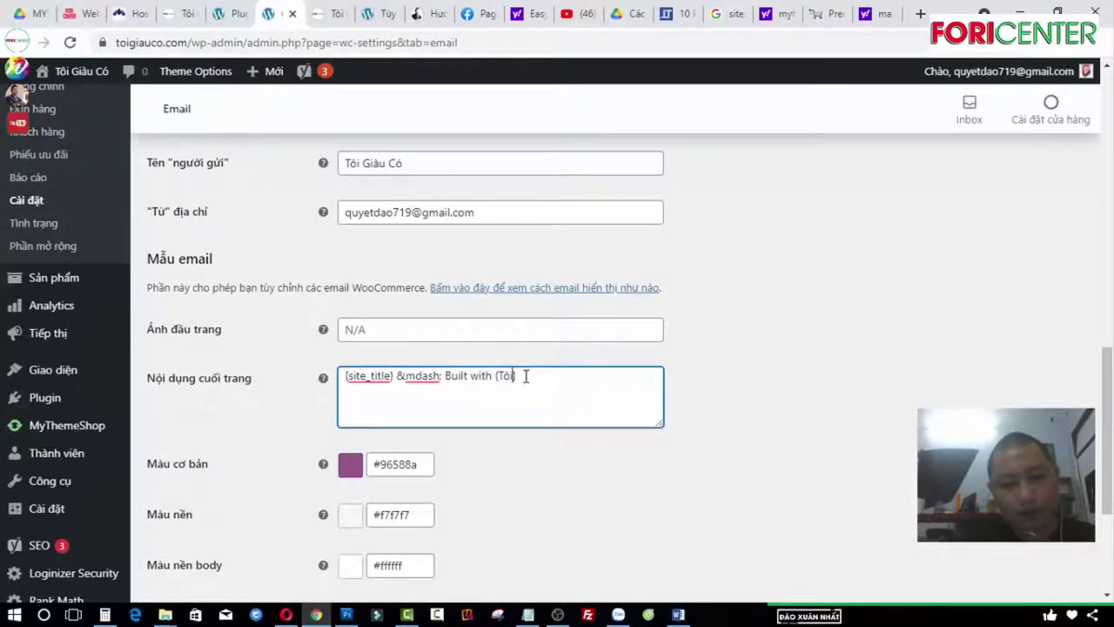
pyautogui.write(' già')
pyautogui.press('BackSpace')
pyautogui.press('BackSpace')
pyautogui.write('Giàu Có')
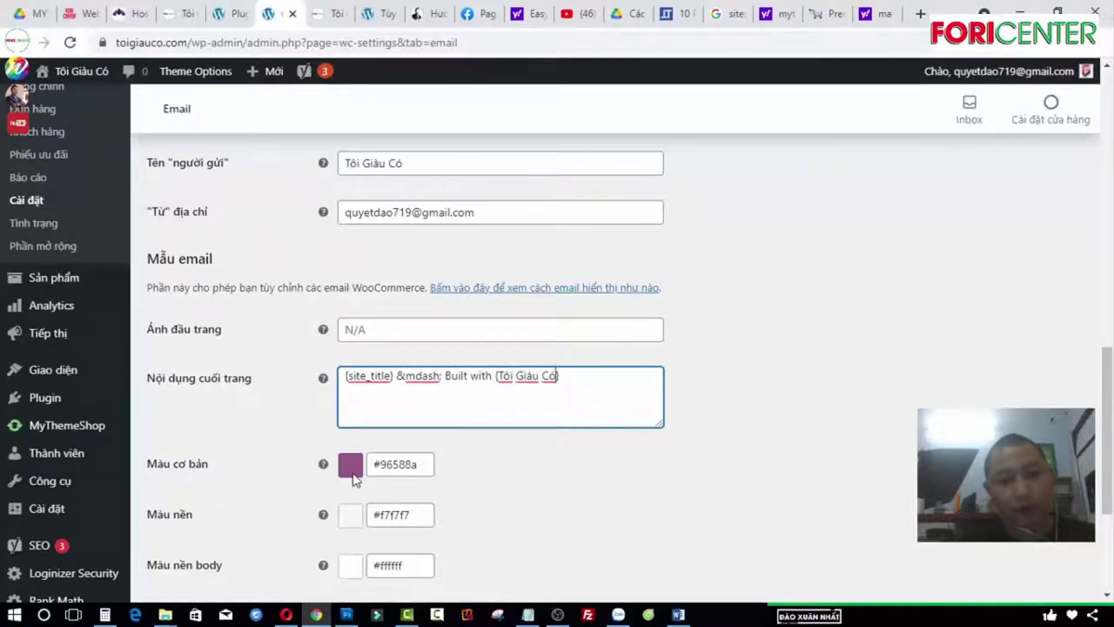
# Step: Set the email base colour to red #ee1010
pyautogui.scroll(-2, 461, 438)
pyautogui.click(405, 300)
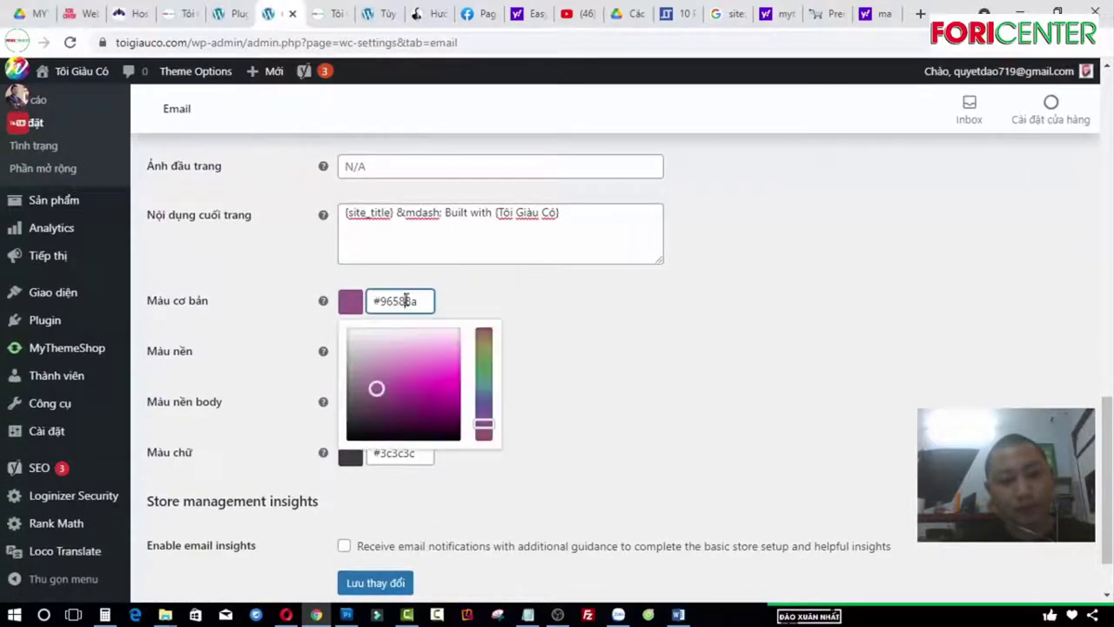
pyautogui.click(447, 392)
pyautogui.click(404, 302)
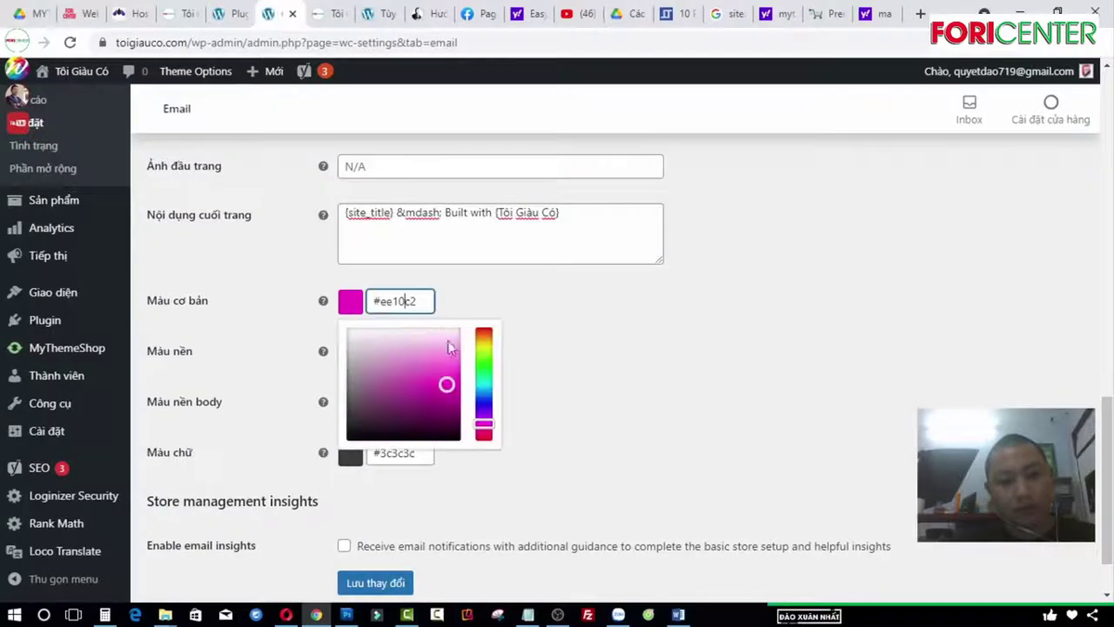
pyautogui.moveTo(484, 423); pyautogui.dragTo(483, 438)
pyautogui.click(809, 347)
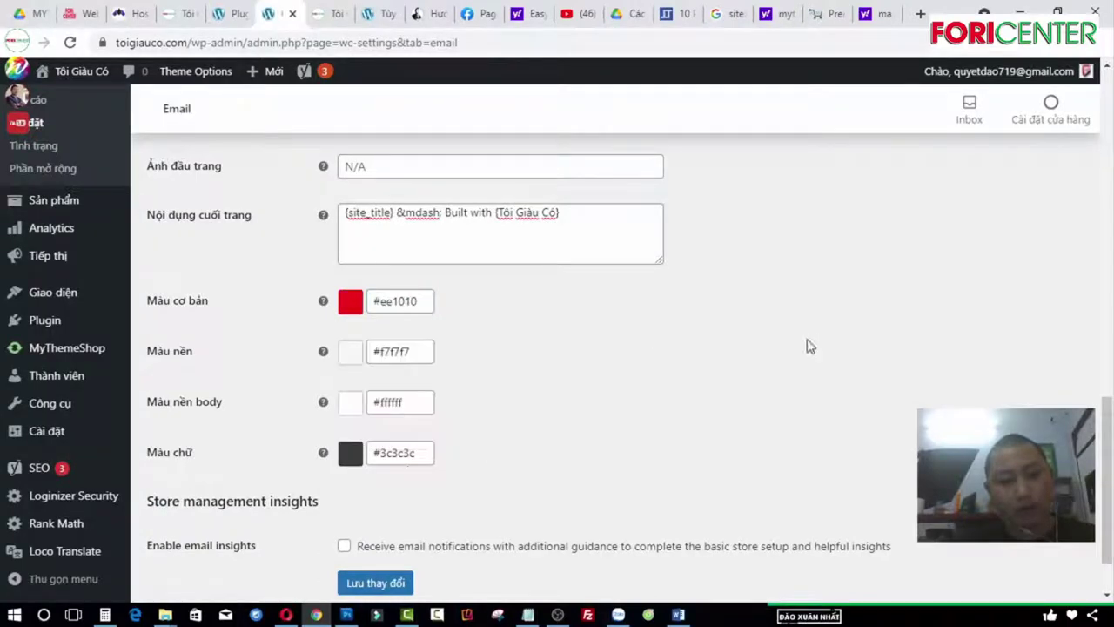
# Step: Set the email text colour to #111111 and save the email settings
pyautogui.click(406, 460)
pyautogui.scroll(-1, 345, 497)
pyautogui.moveTo(345, 498); pyautogui.dragTo(323, 542)
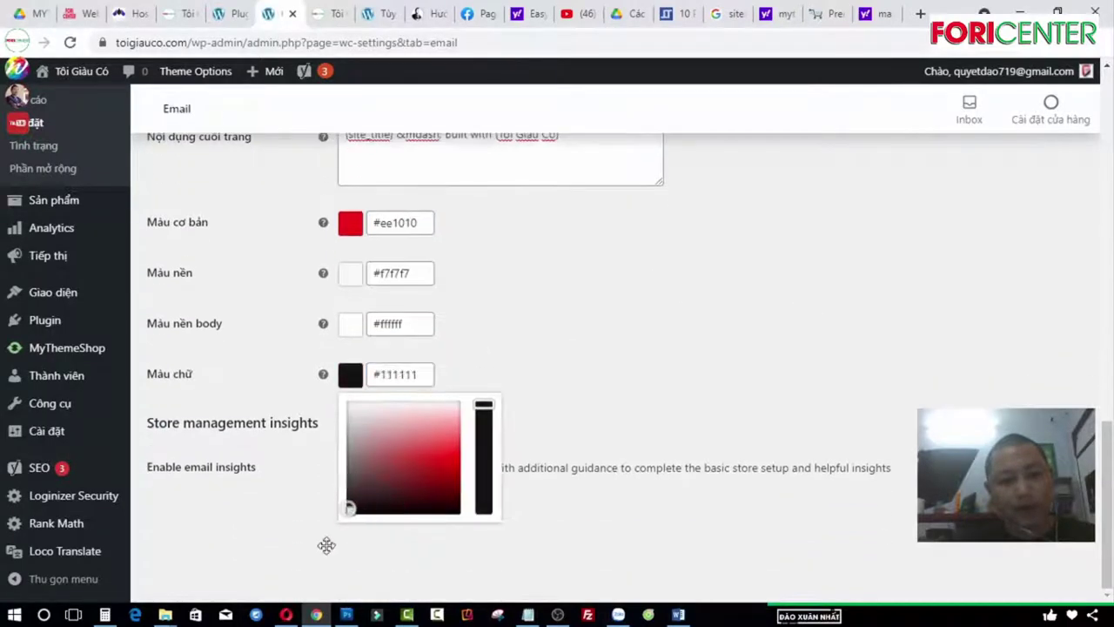
pyautogui.click(705, 280)
pyautogui.click(370, 501)
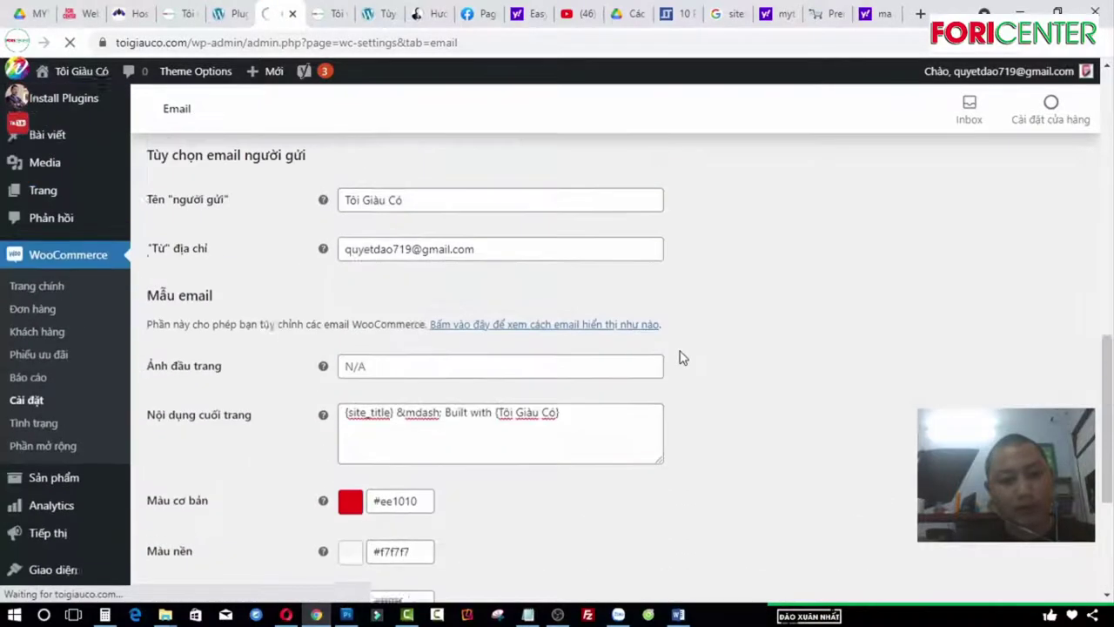
pyautogui.scroll(-10, 696, 353)
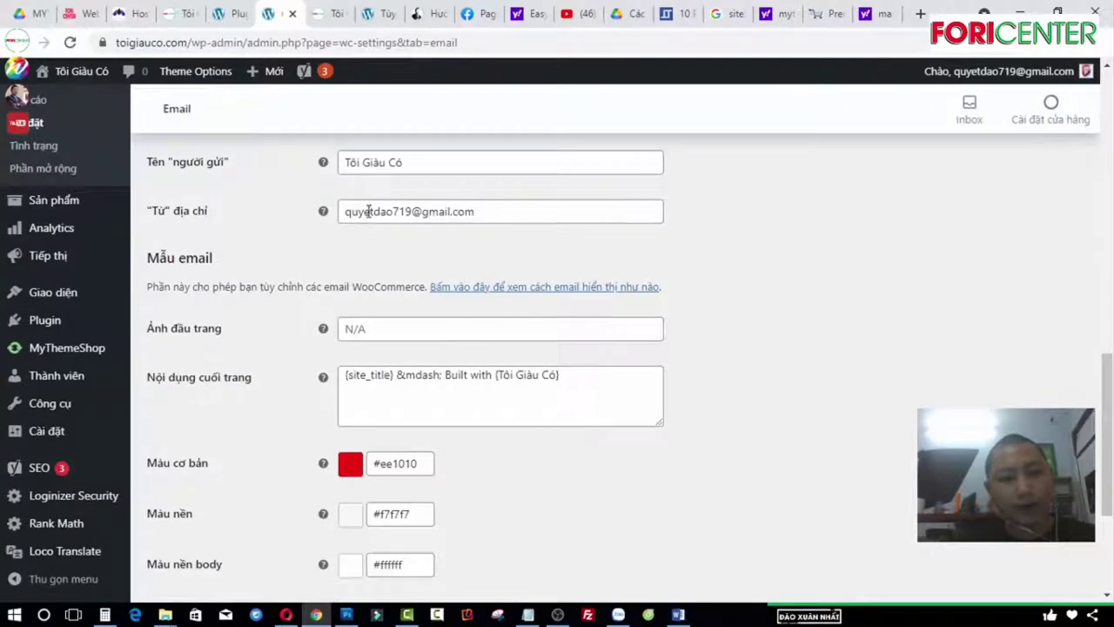
pyautogui.moveTo(501, 210); pyautogui.dragTo(323, 211)
pyautogui.click(836, 217)
pyautogui.scroll(-1, 370, 275)
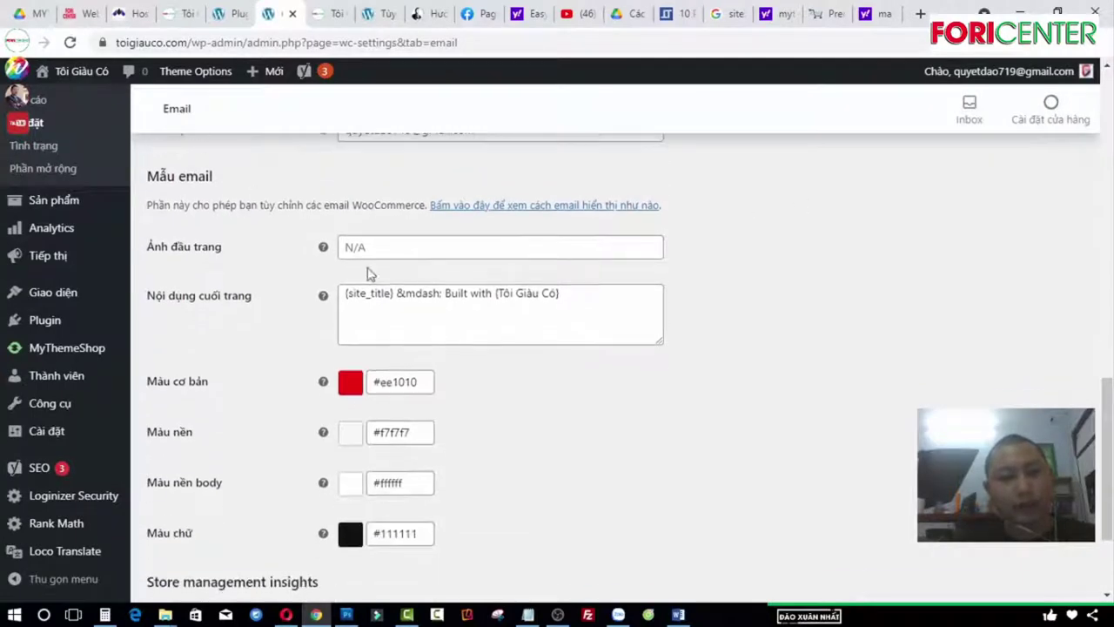
# Step: Preview the store email with its red header and 'Tôi Giàu Có' footer, then close it
pyautogui.click(590, 206)
pyautogui.scroll(-2, 552, 299)
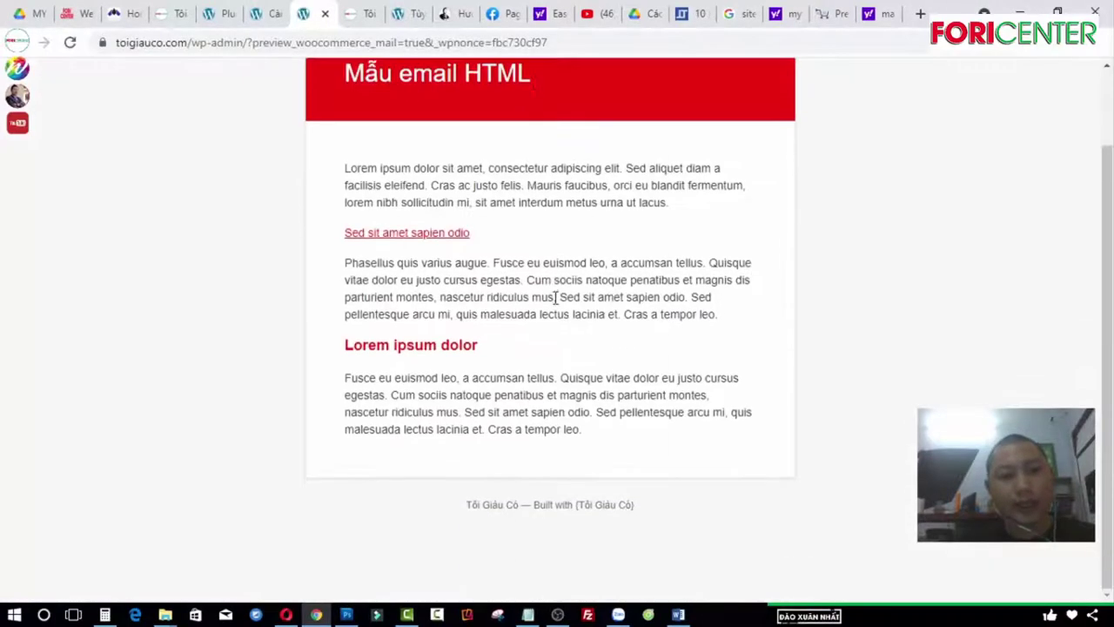
pyautogui.scroll(2, 366, 104)
pyautogui.scroll(-2, 592, 373)
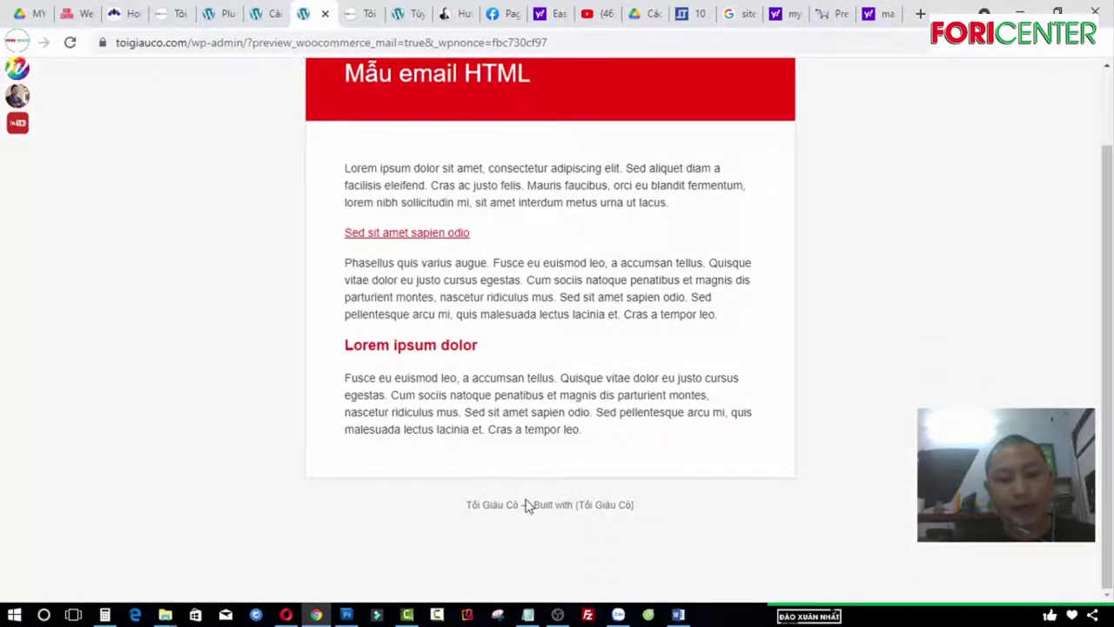
pyautogui.moveTo(525, 505); pyautogui.dragTo(634, 505)
pyautogui.click(325, 13)
pyautogui.scroll(3, 673, 295)
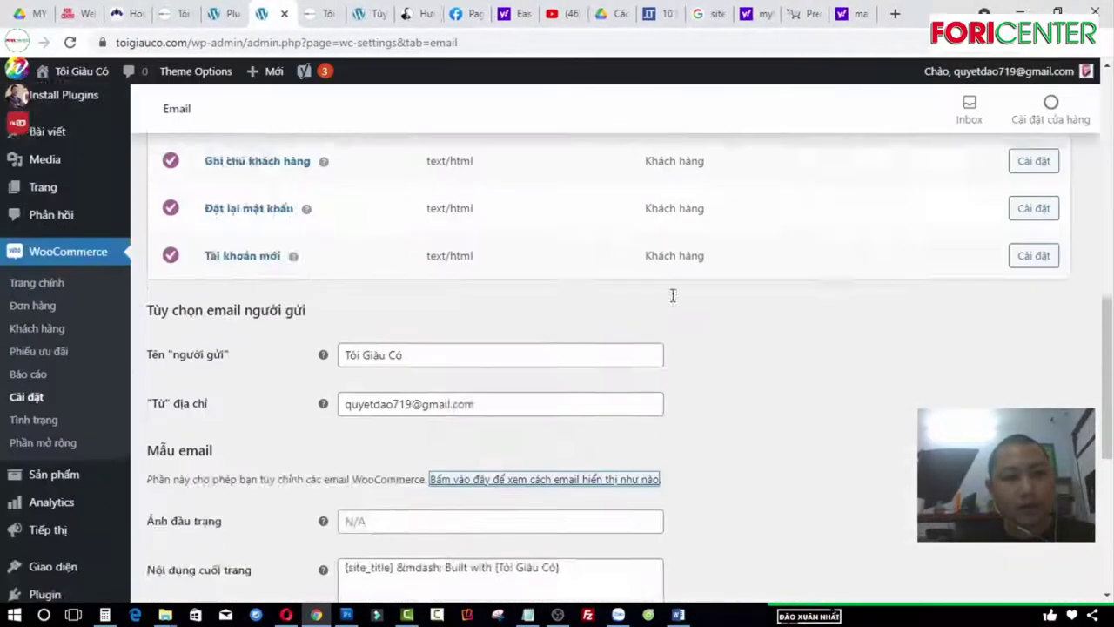
pyautogui.scroll(5, 672, 294)
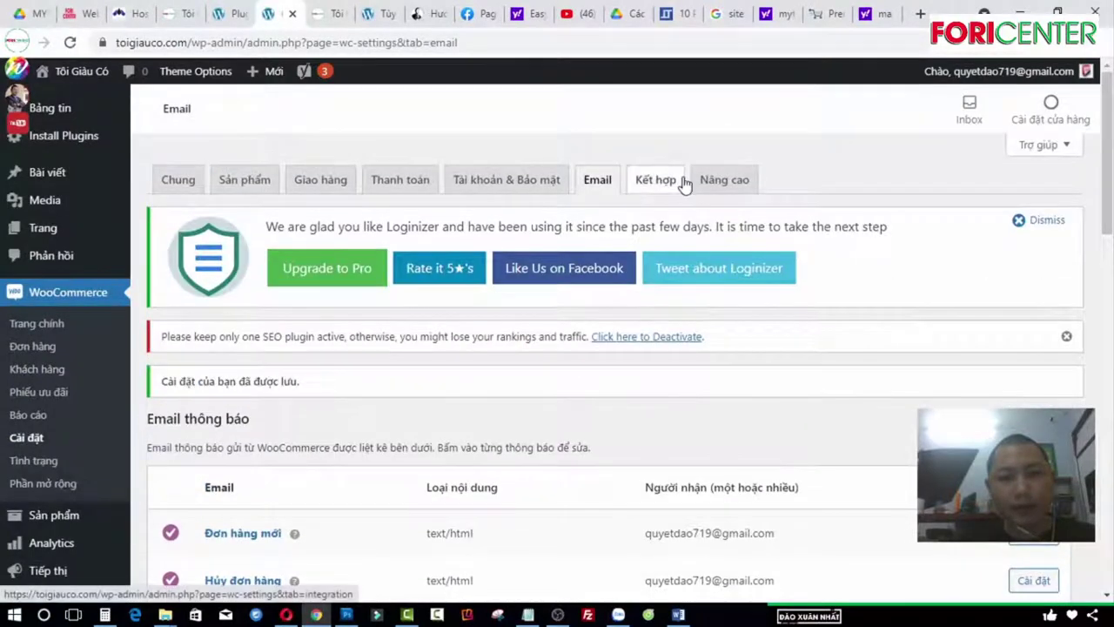
pyautogui.click(656, 180)
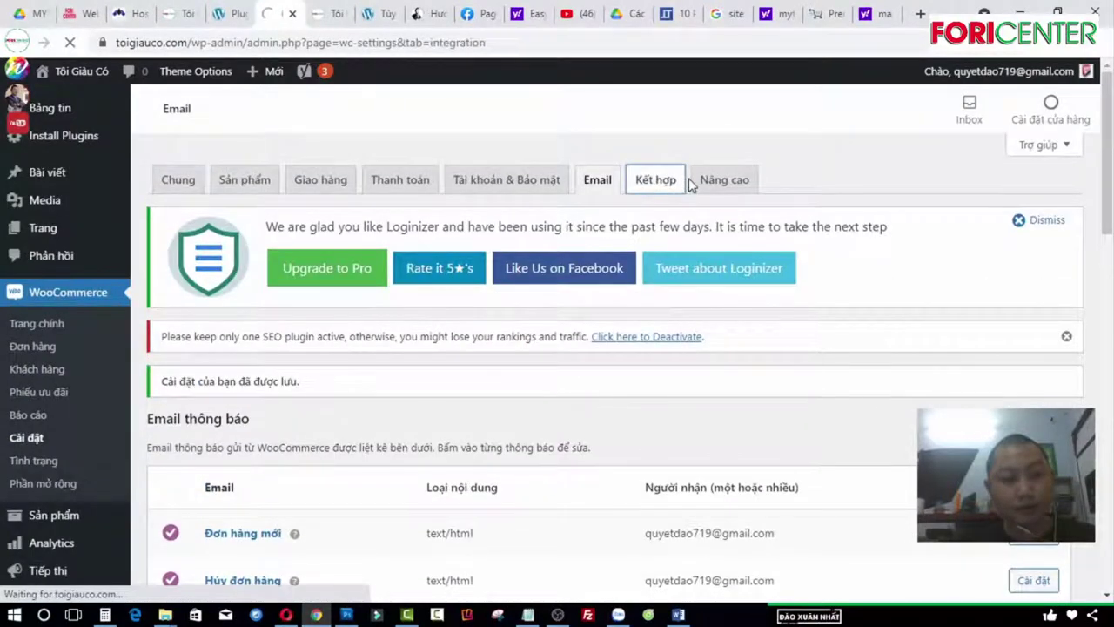
# Step: Close the Twitter share page accidentally opened from the Loginizer notice
pyautogui.scroll(-5, 450, 375)
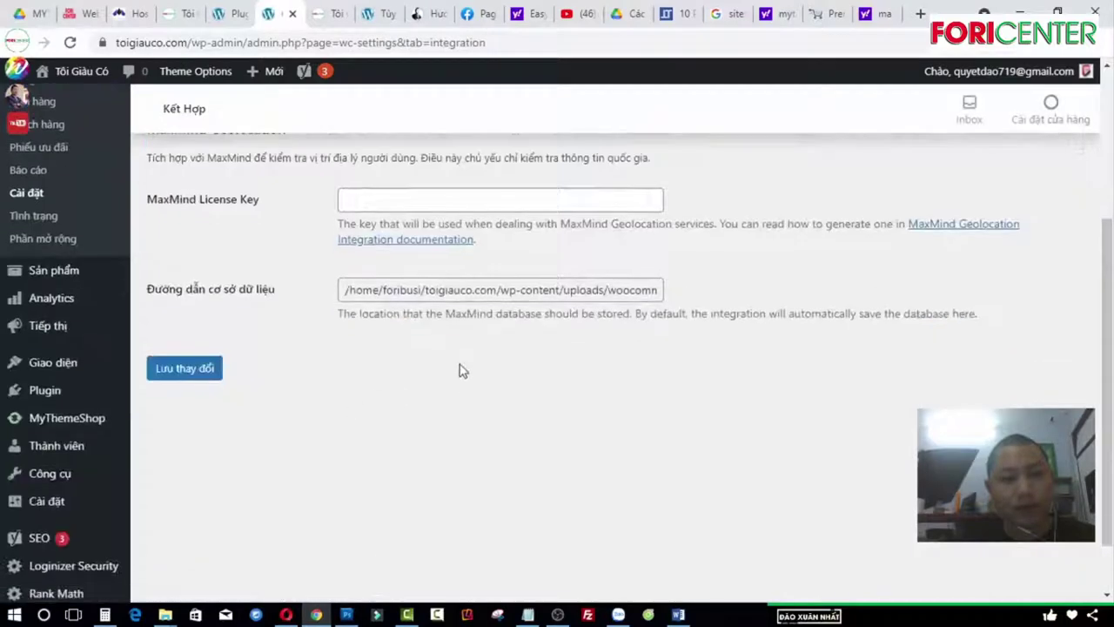
pyautogui.scroll(2, 721, 194)
pyautogui.click(722, 188)
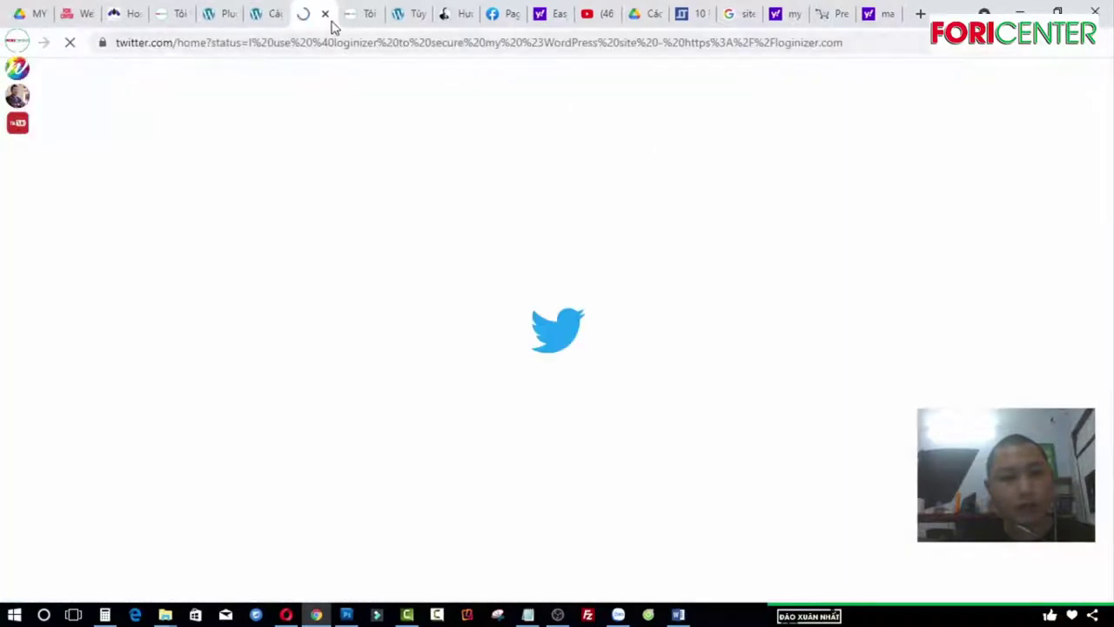
pyautogui.click(325, 14)
# Step: In WooCommerce's Advanced settings, review the Terms & Conditions page list without choosing a page
pyautogui.scroll(1, 627, 296)
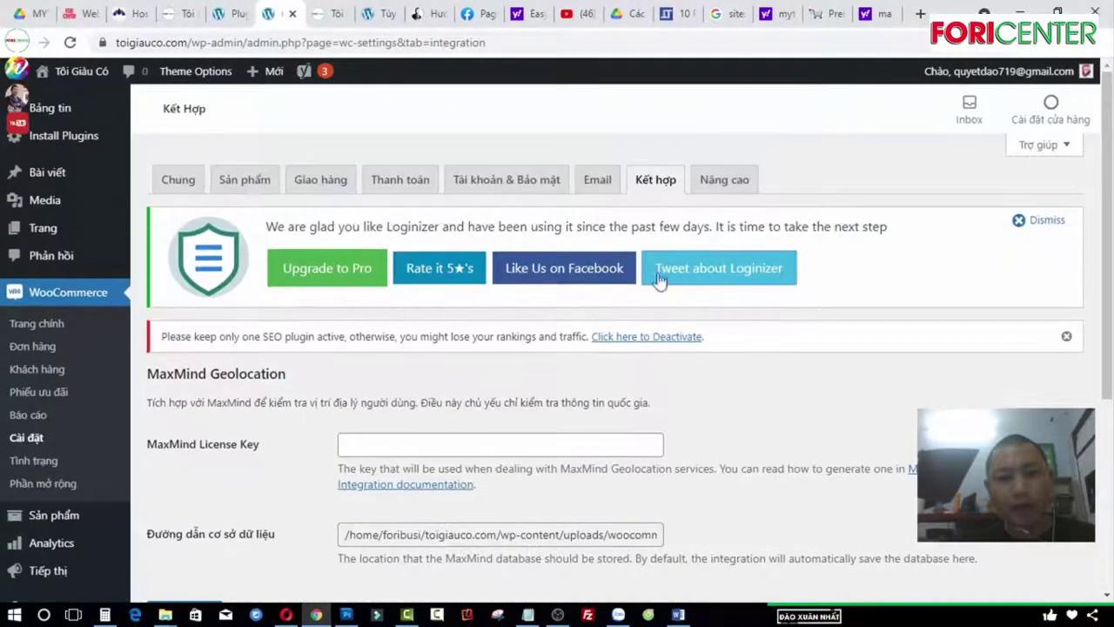
pyautogui.click(721, 185)
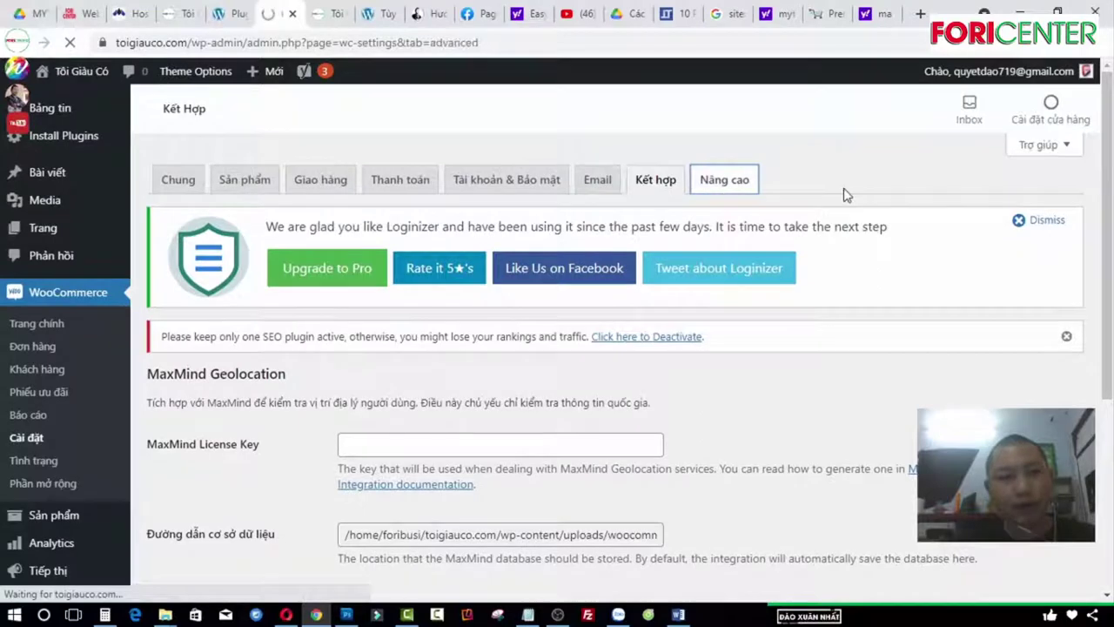
pyautogui.scroll(-3, 436, 287)
pyautogui.scroll(-2, 409, 218)
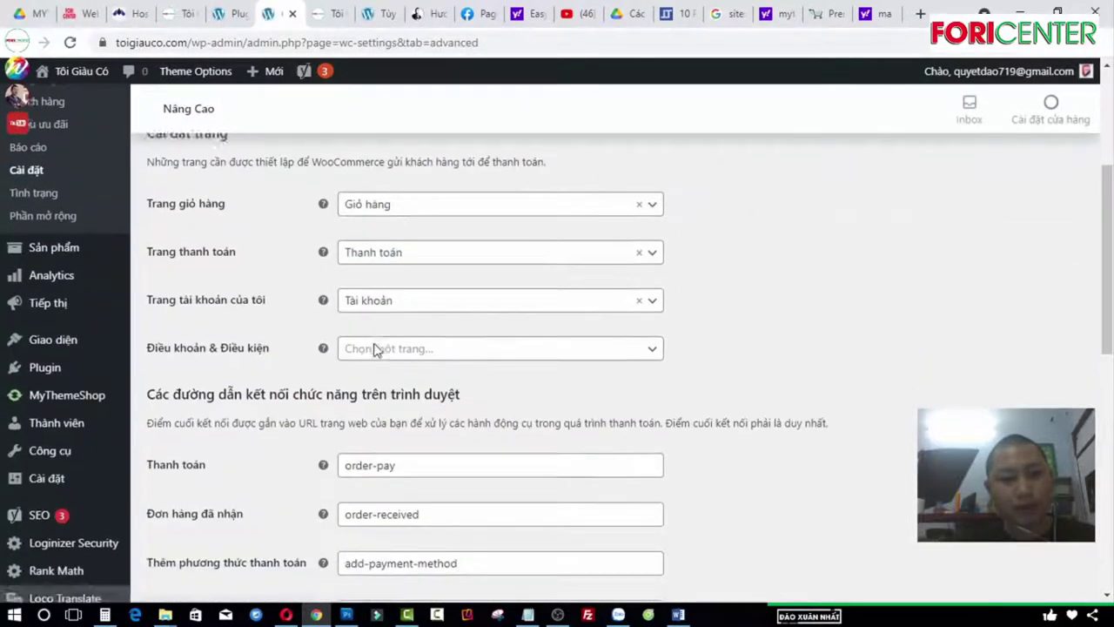
pyautogui.click(542, 292)
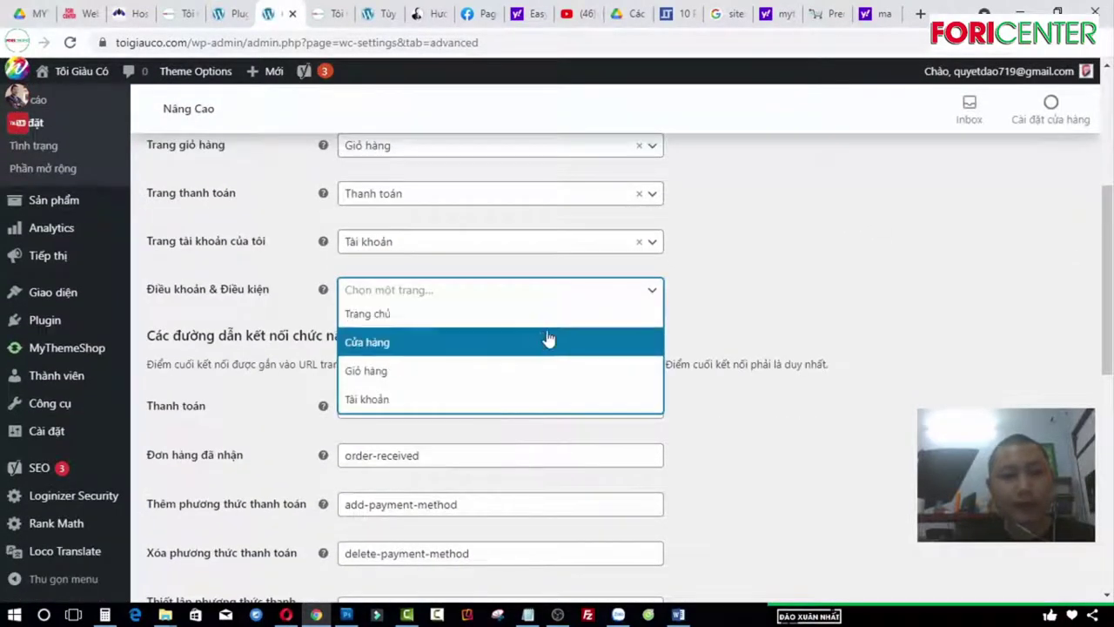
pyautogui.click(561, 296)
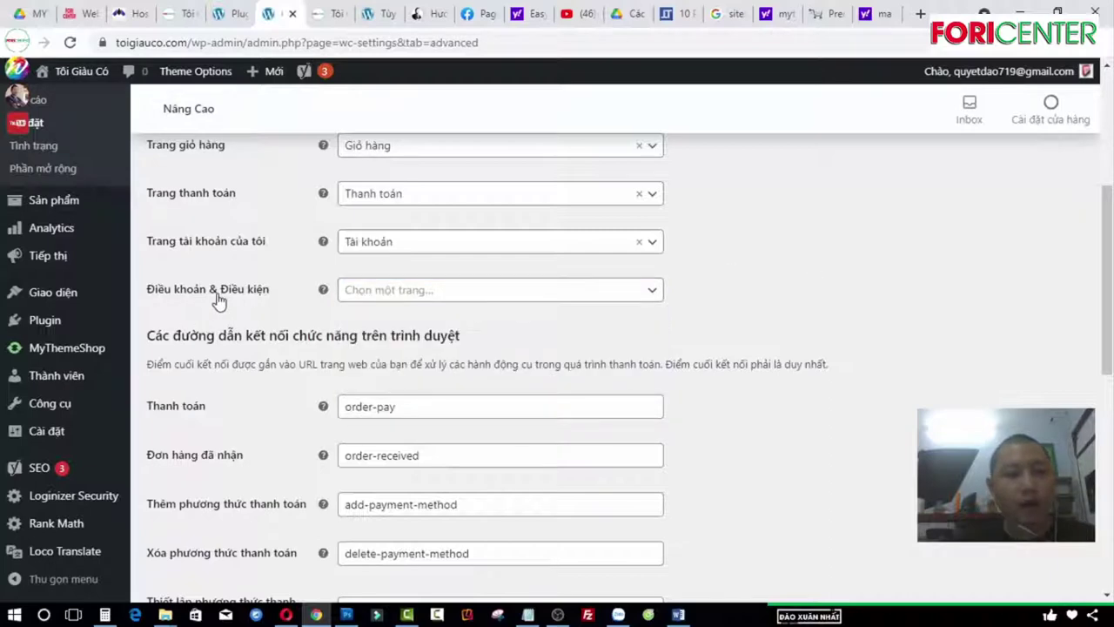
# Step: Save the Advanced settings with Giỏ hàng, Thanh toán and Tài khoản as cart, checkout and account pages
pyautogui.scroll(-5, 413, 319)
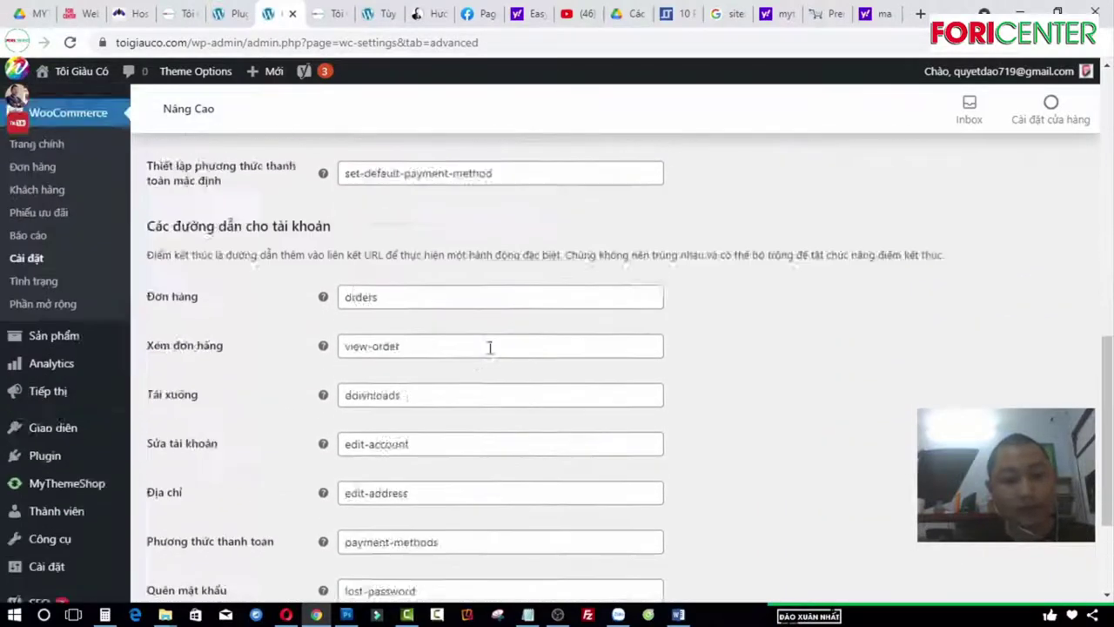
pyautogui.scroll(2, 490, 348)
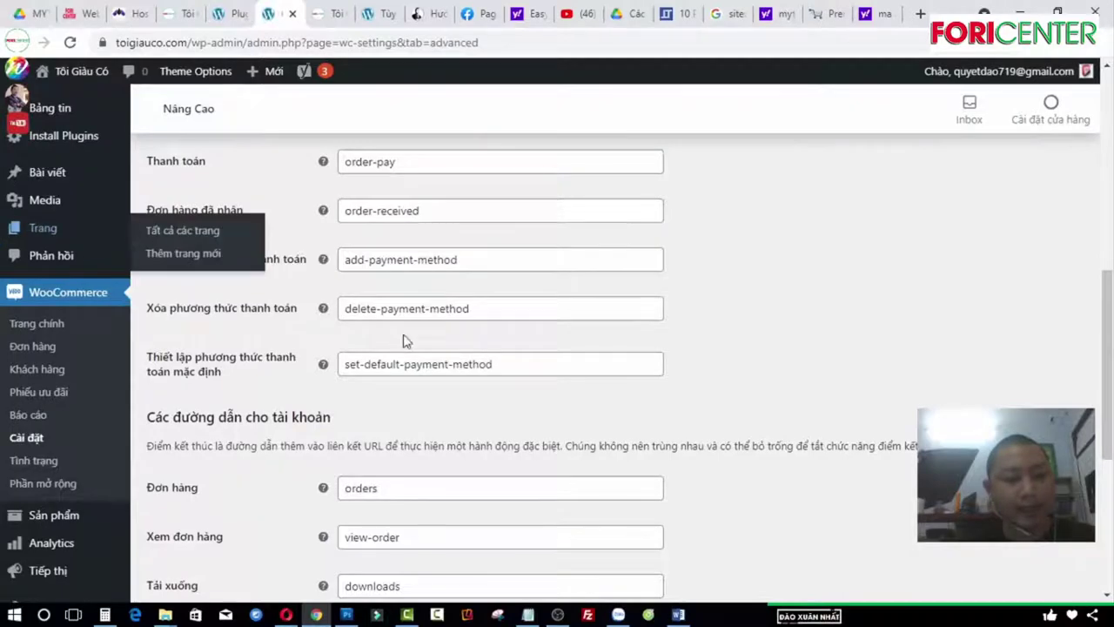
pyautogui.scroll(-5, 403, 340)
pyautogui.click(165, 521)
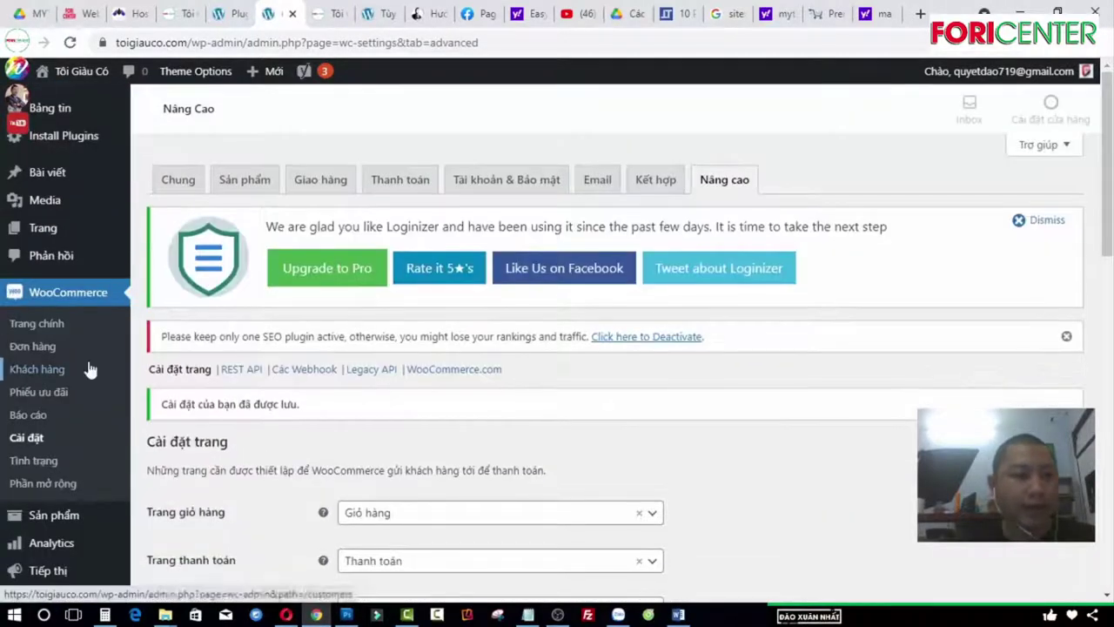
pyautogui.scroll(-2, 90, 370)
pyautogui.moveTo(54, 360)
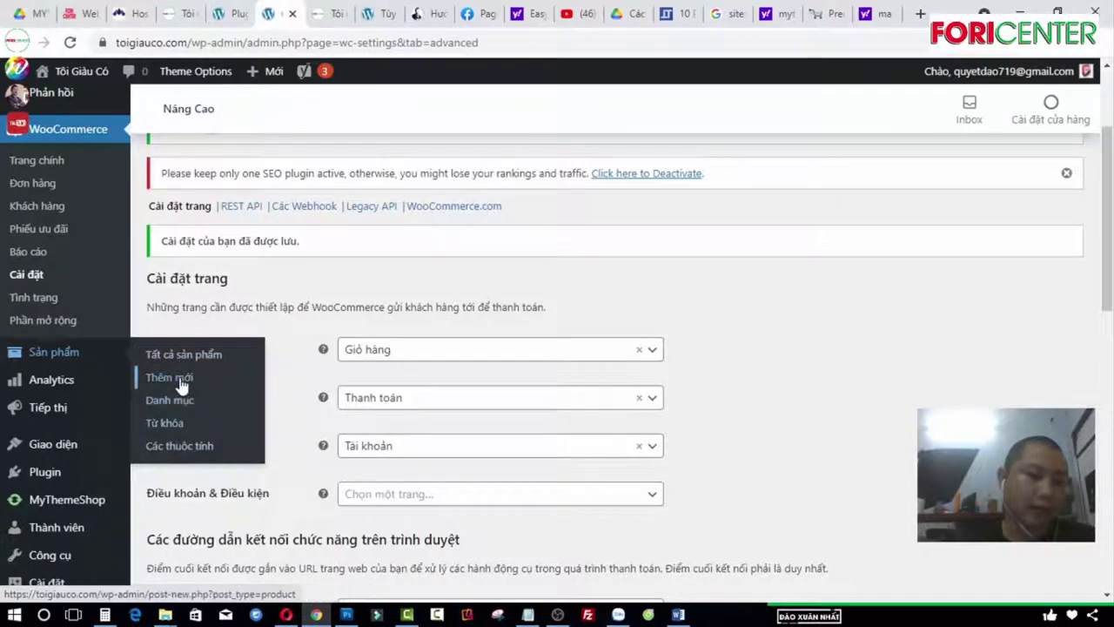
# Step: Start a new product titled 'Sản phẩm 1' with the description 'Mới'
pyautogui.click(180, 381)
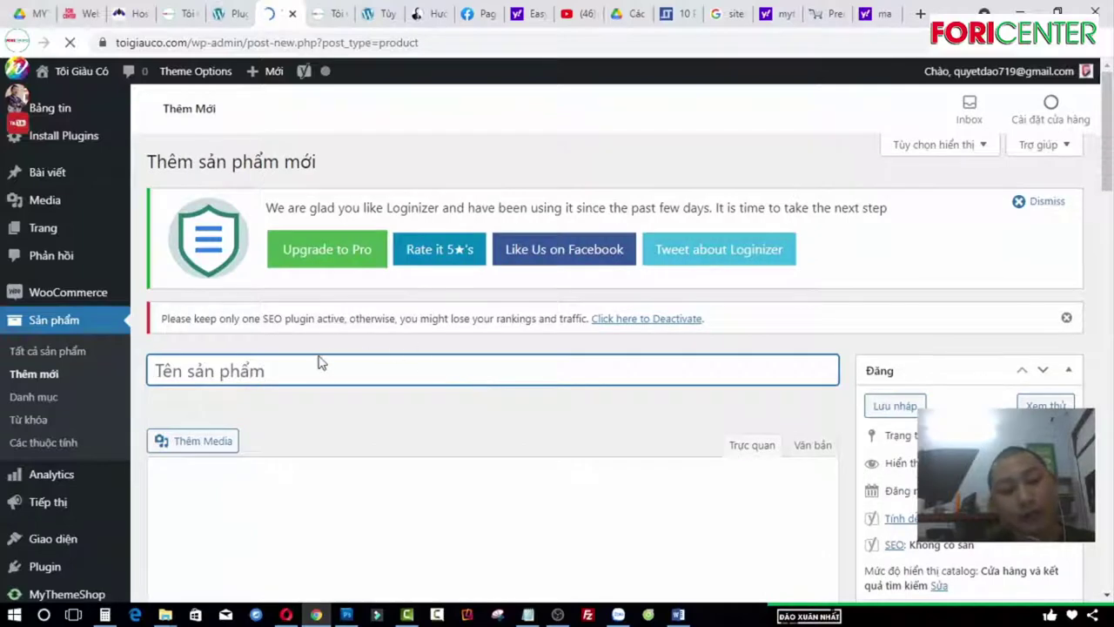
pyautogui.scroll(-1, 317, 363)
pyautogui.write('S')
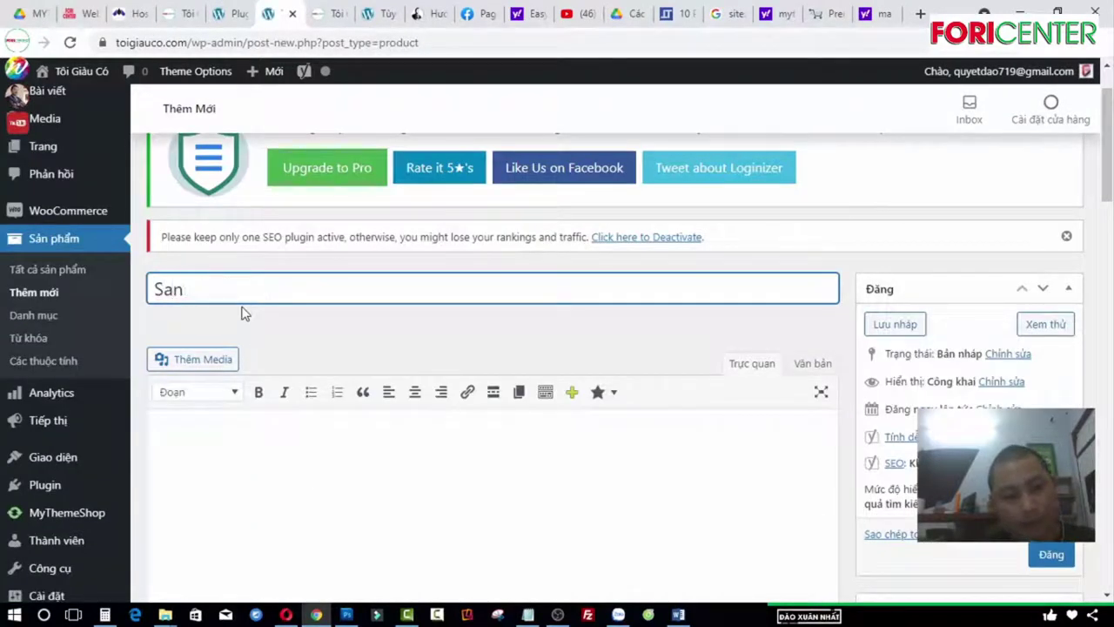
pyautogui.write('ản phẩm 1')
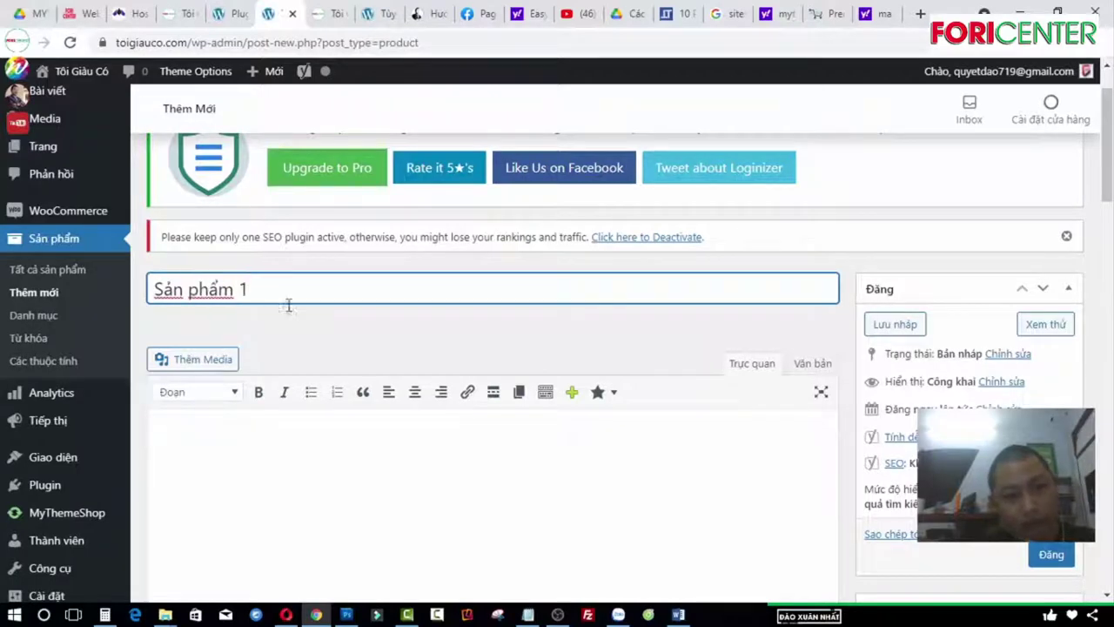
pyautogui.click(288, 446)
pyautogui.write('Mới')
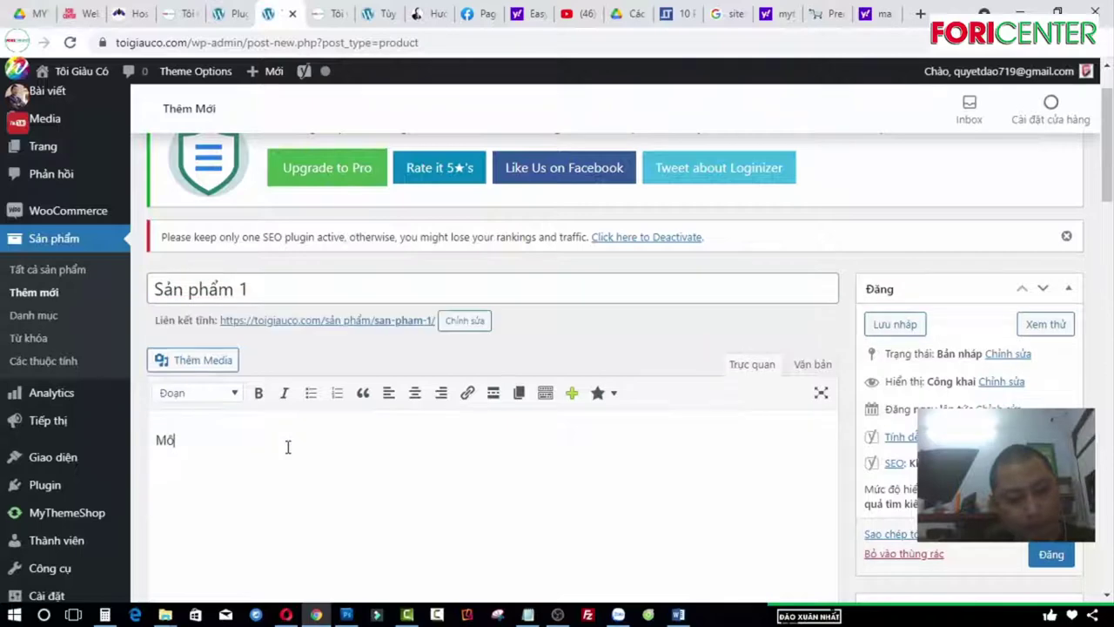
# Step: Create the new product category 'Đào tạo' and assign it to the product
pyautogui.scroll(-5, 557, 392)
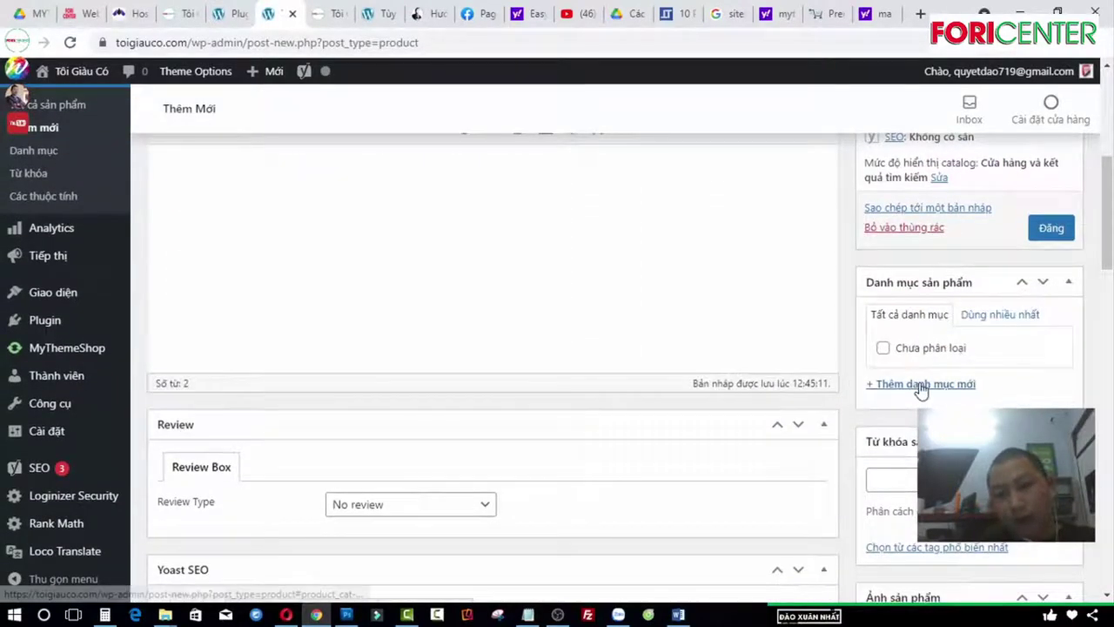
pyautogui.click(919, 387)
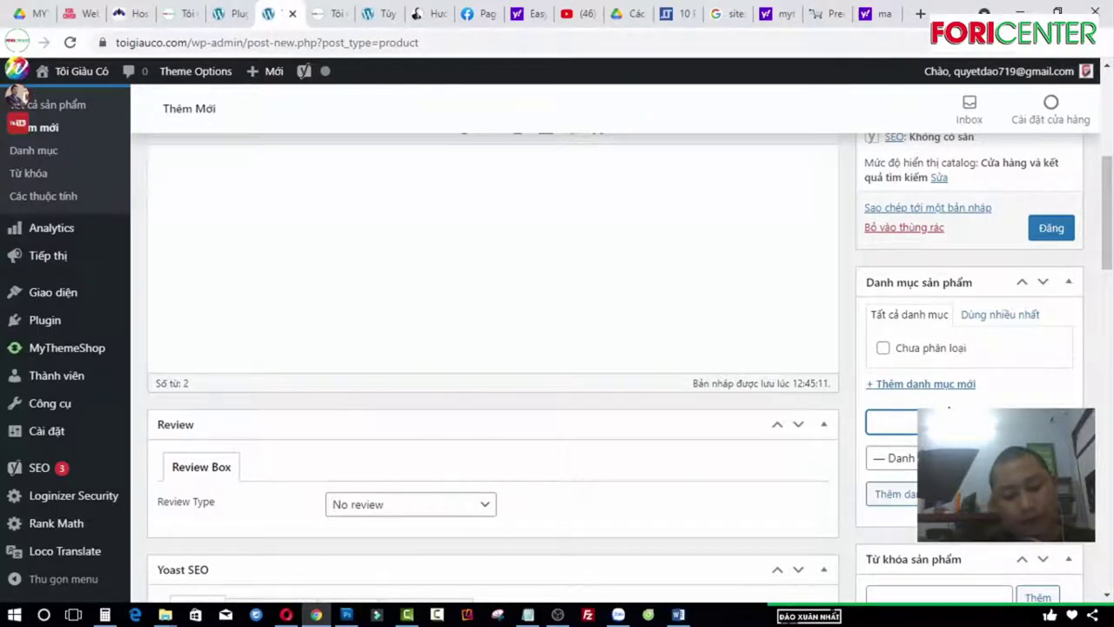
pyautogui.write('Đào ta')
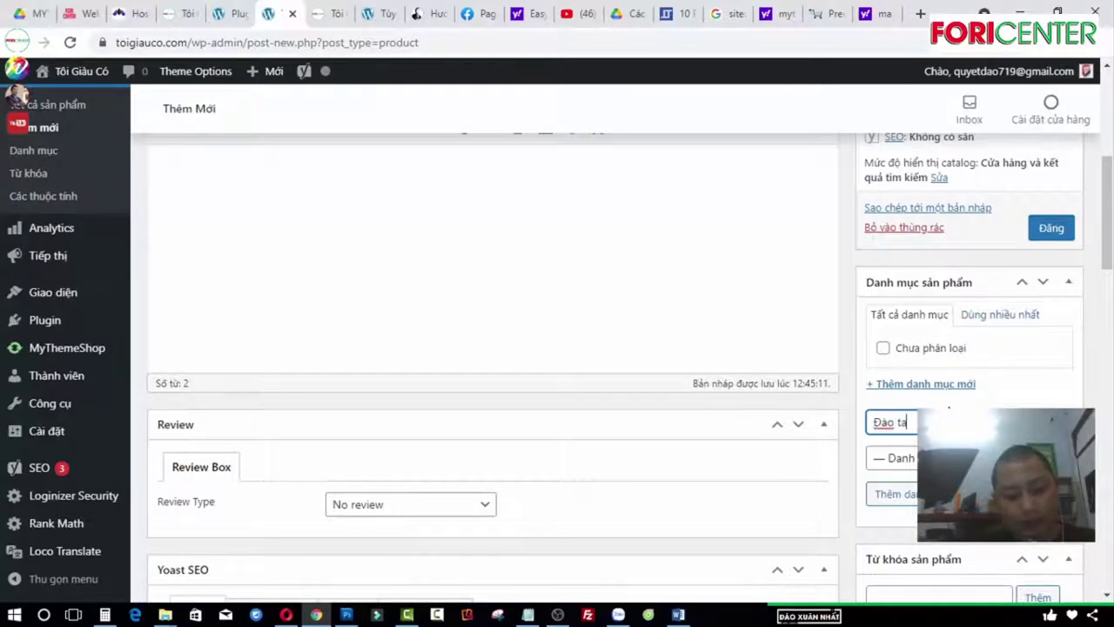
pyautogui.write('o')
pyautogui.press('Return')
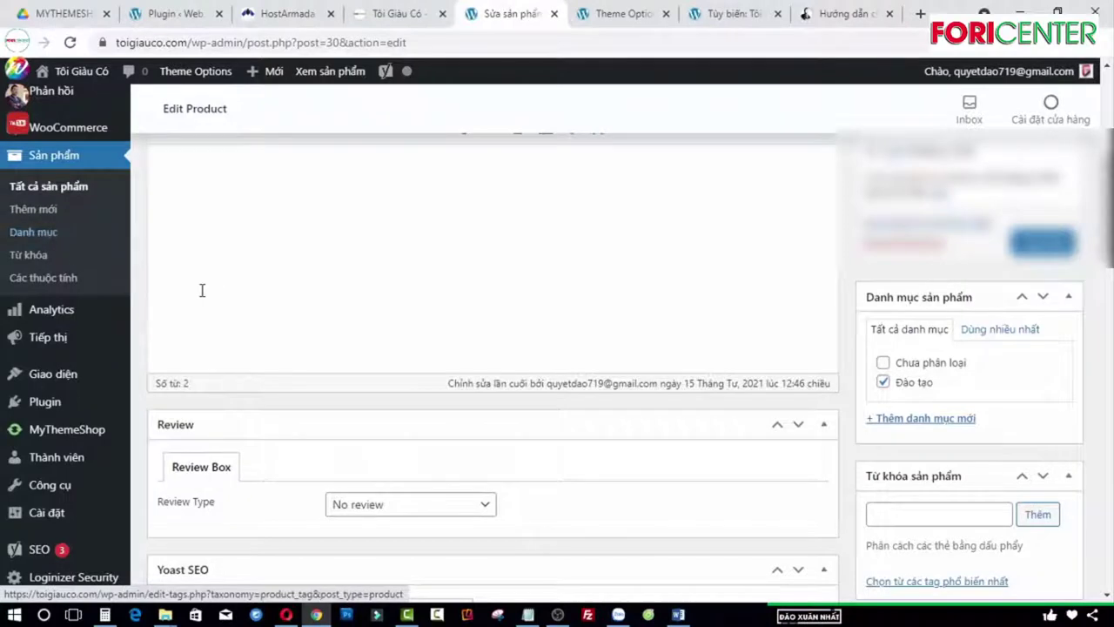
pyautogui.scroll(-3, 972, 288)
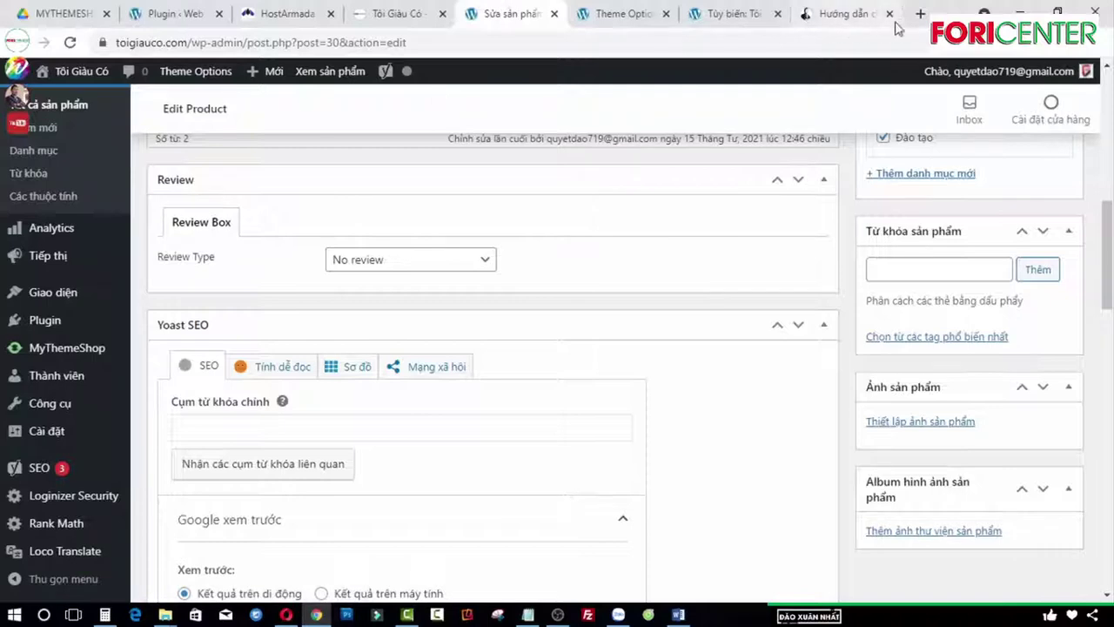
pyautogui.click(920, 14)
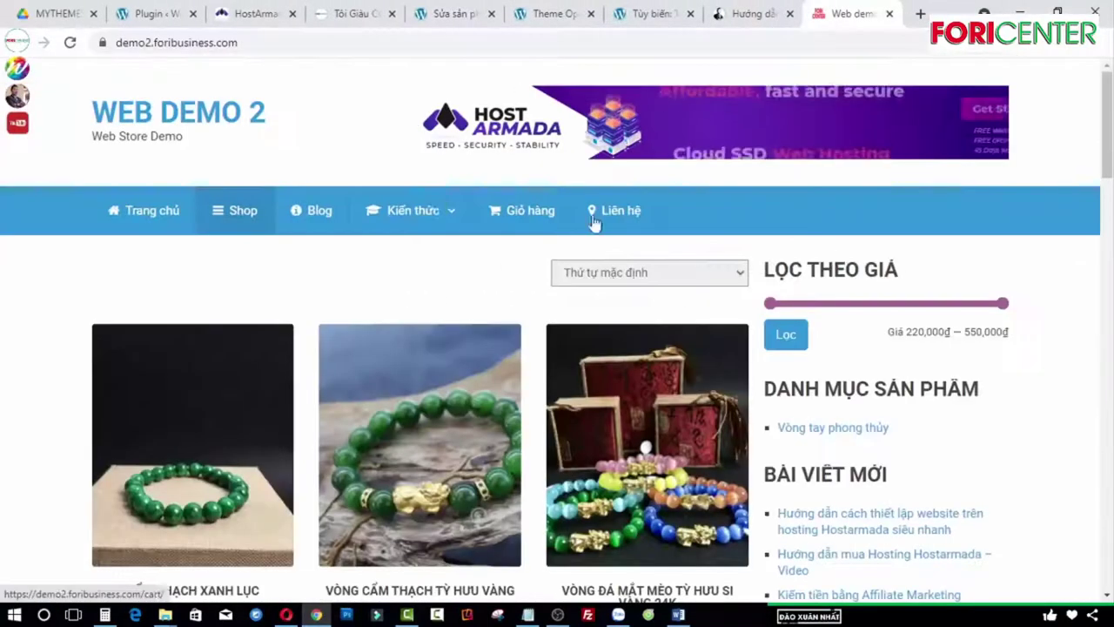
# Step: On the demo store, view the Cẩm Thạch Xanh Lục product and one full-size gallery photo
pyautogui.scroll(-1, 597, 224)
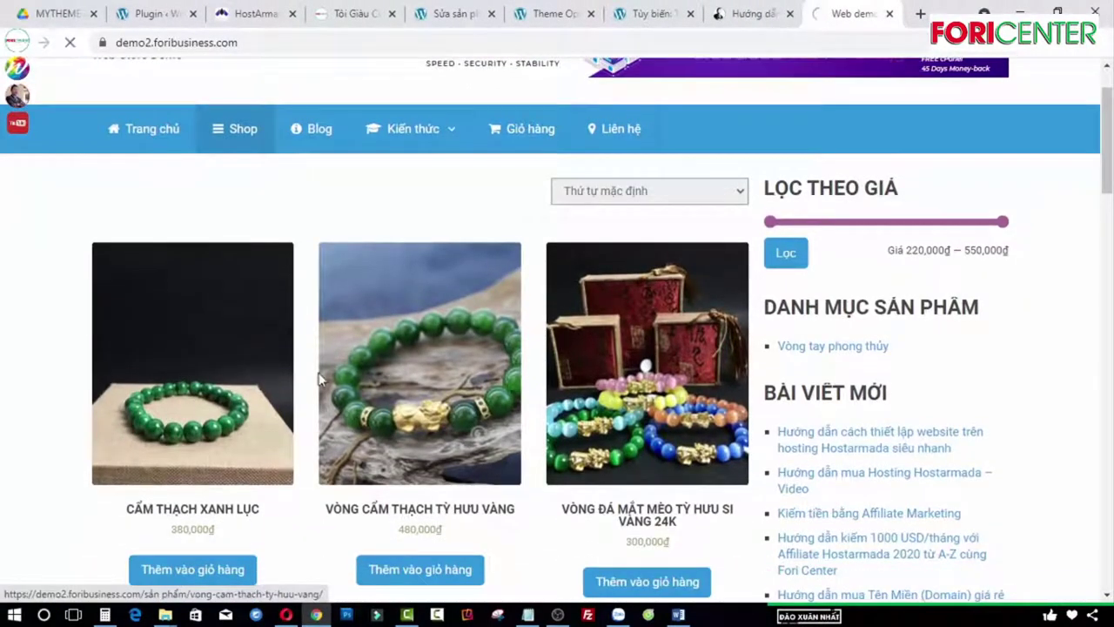
pyautogui.click(213, 320)
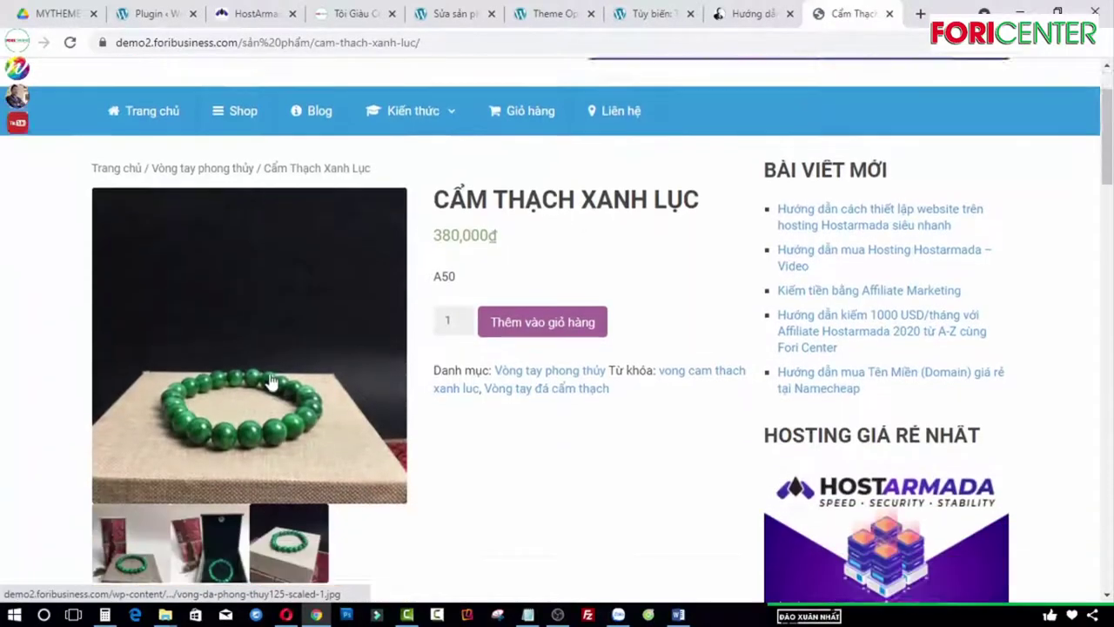
pyautogui.scroll(-1, 270, 383)
pyautogui.click(144, 470)
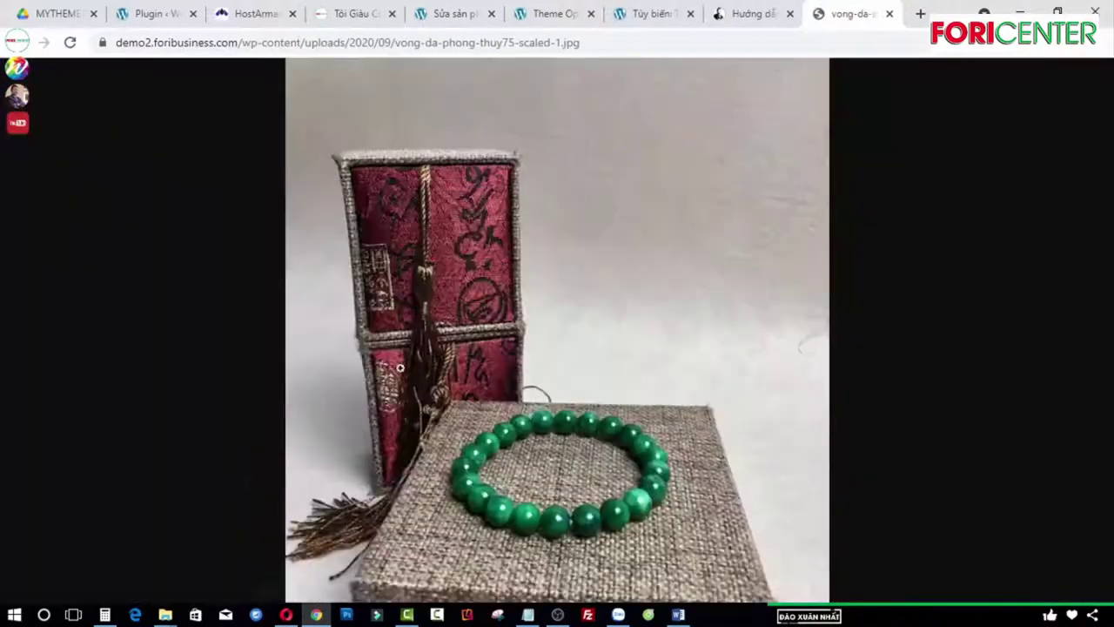
pyautogui.click(18, 42)
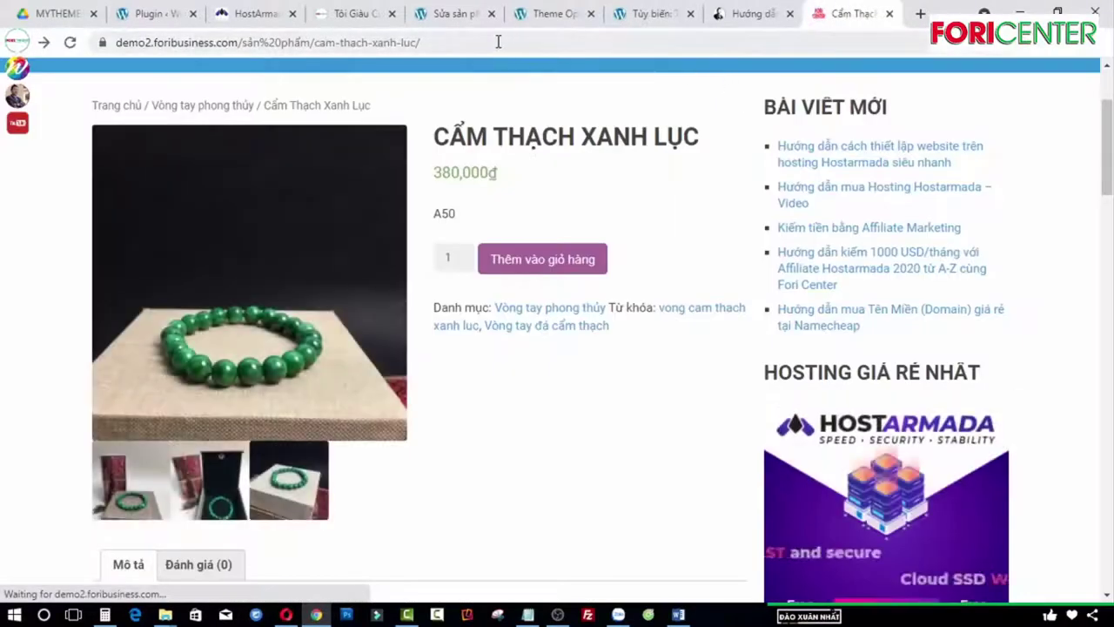
# Step: Return to the Sửa sản phẩm tab and open the product image chooser
pyautogui.click(470, 14)
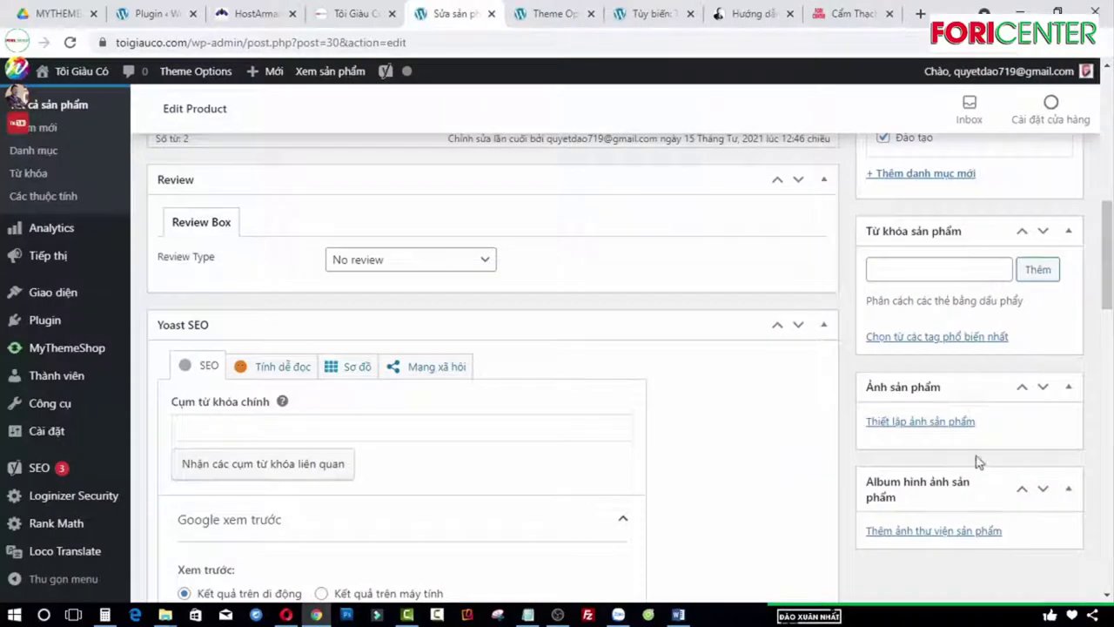
pyautogui.click(848, 14)
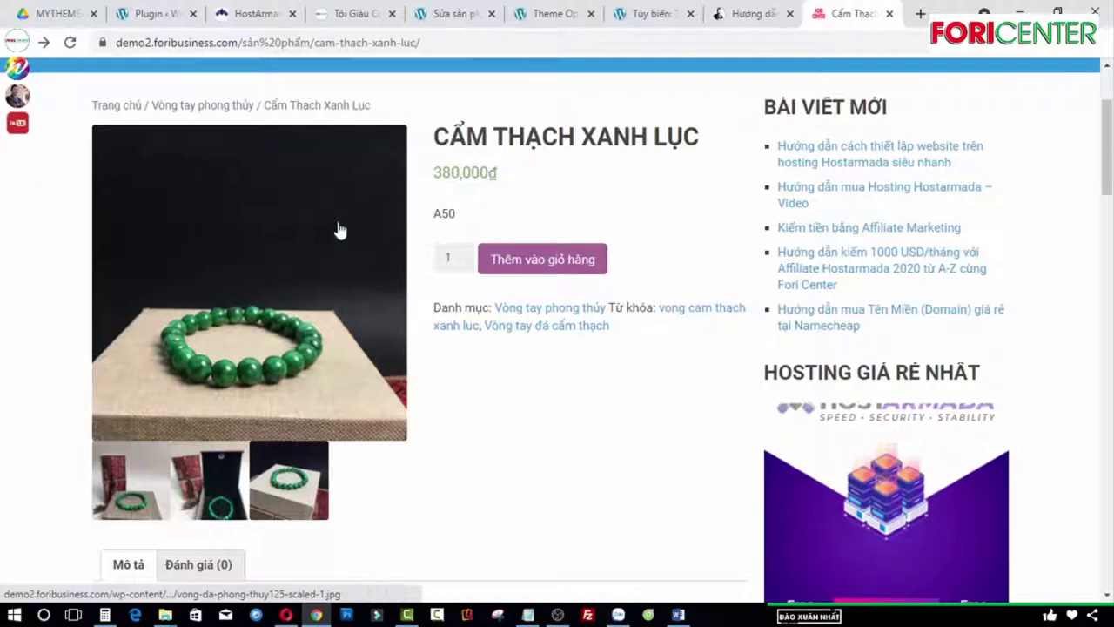
pyautogui.click(455, 15)
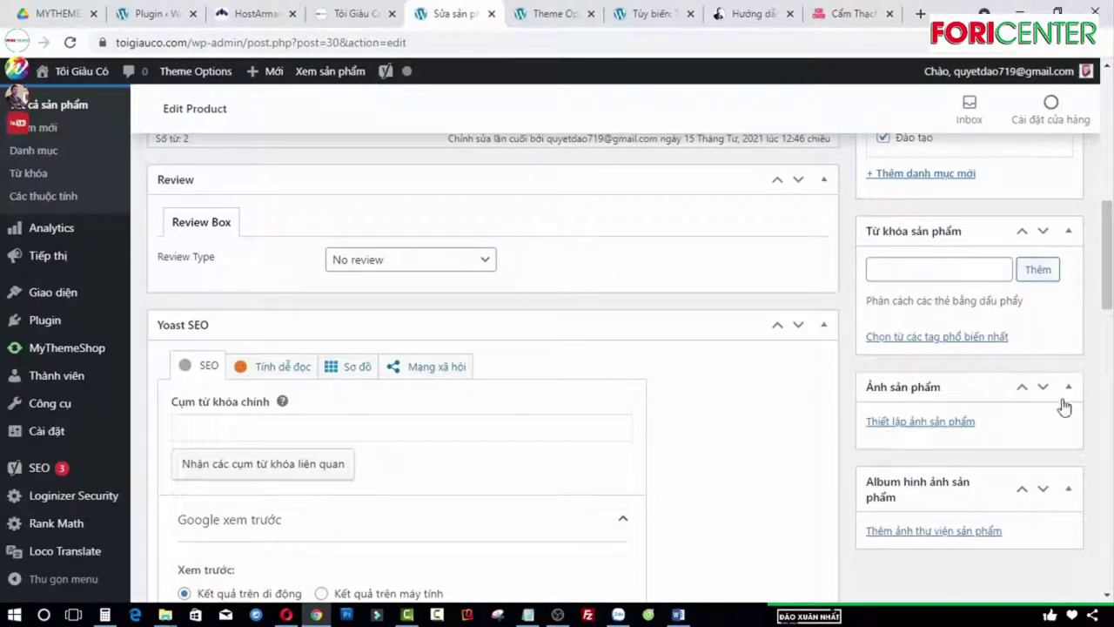
pyautogui.click(936, 423)
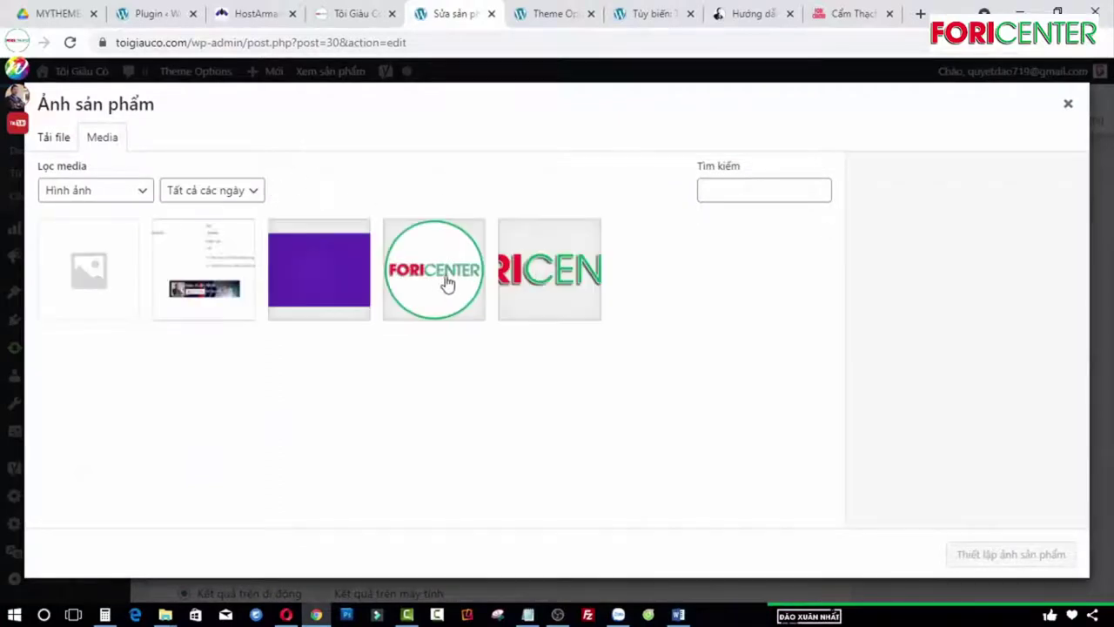
# Step: Set the FORICENTER logo as the product image of Sản phẩm 1
pyautogui.click(447, 284)
pyautogui.click(1015, 555)
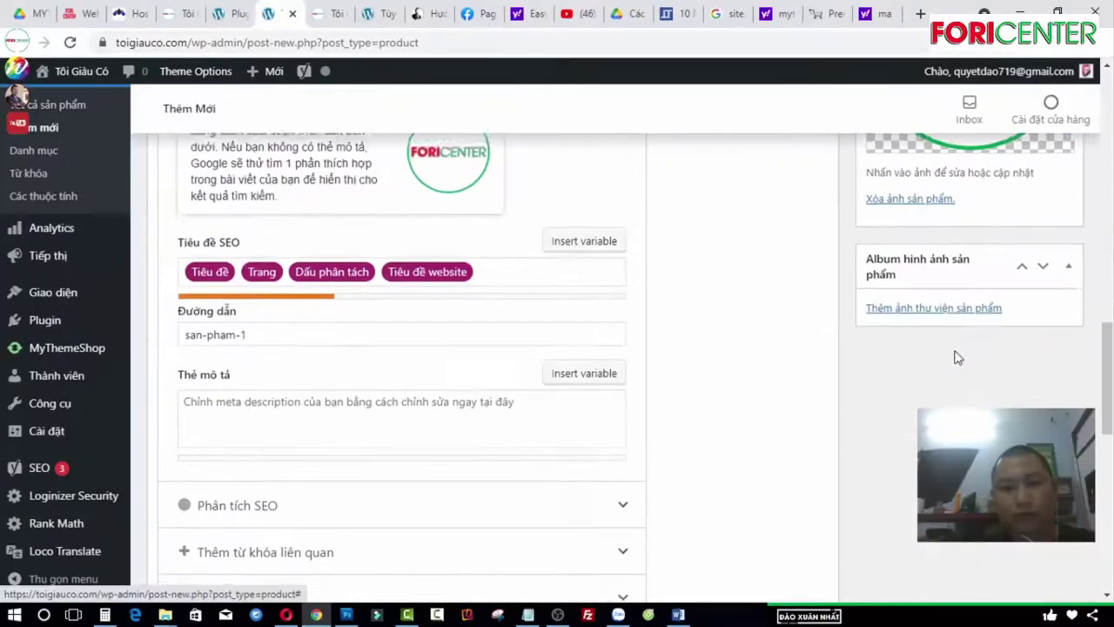
pyautogui.scroll(10, 491, 269)
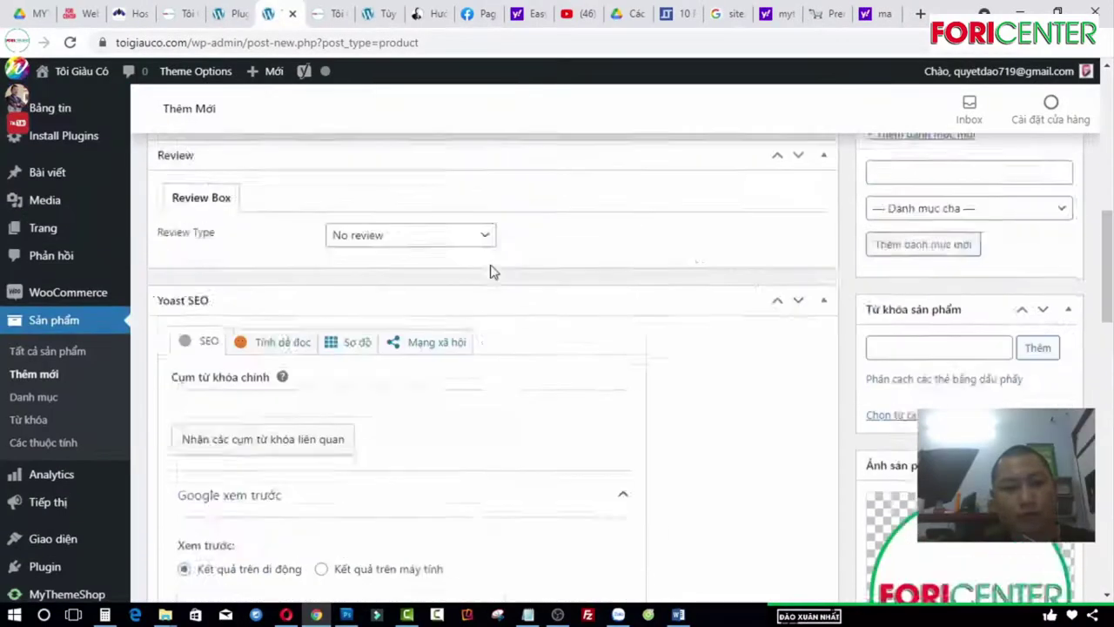
pyautogui.scroll(-8, 814, 302)
pyautogui.scroll(10, 1048, 296)
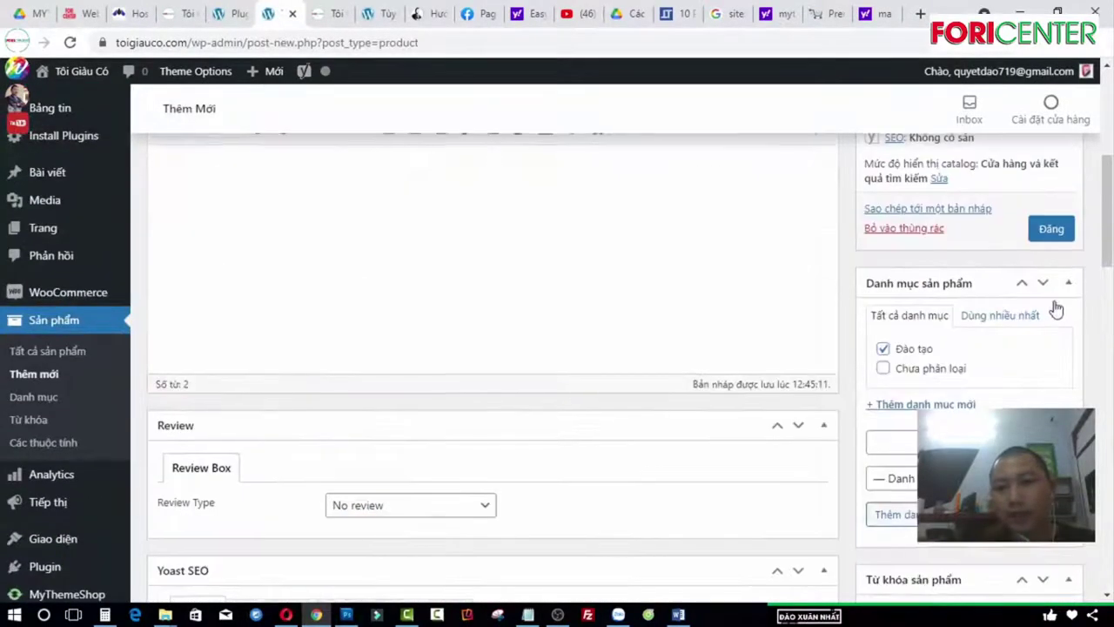
# Step: Publish Sản phẩm 1
pyautogui.click(1052, 312)
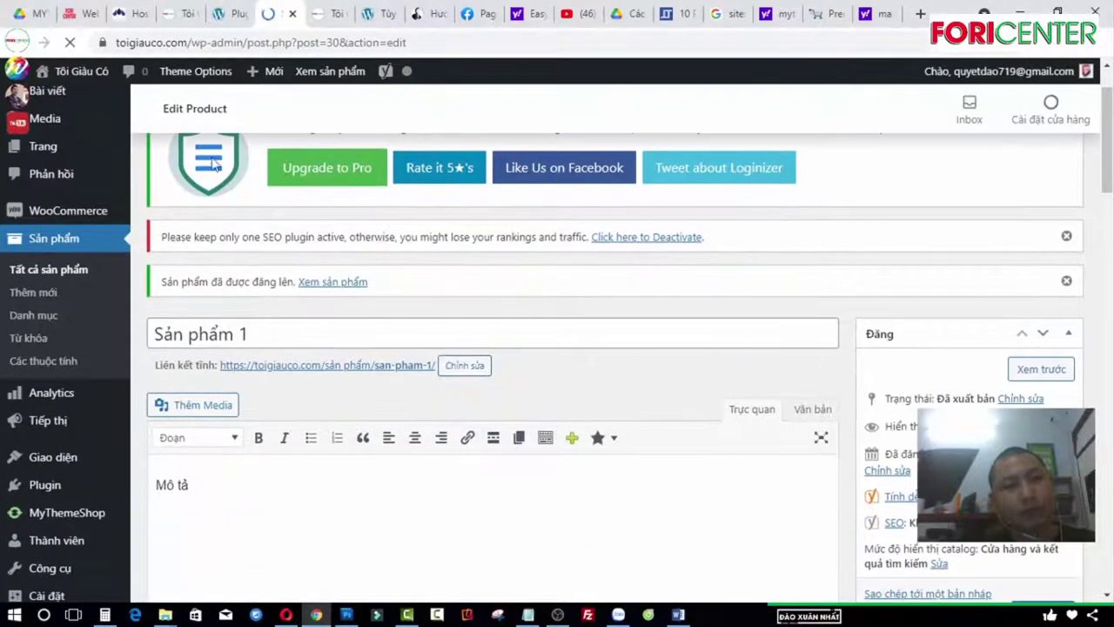
pyautogui.scroll(-5, 468, 326)
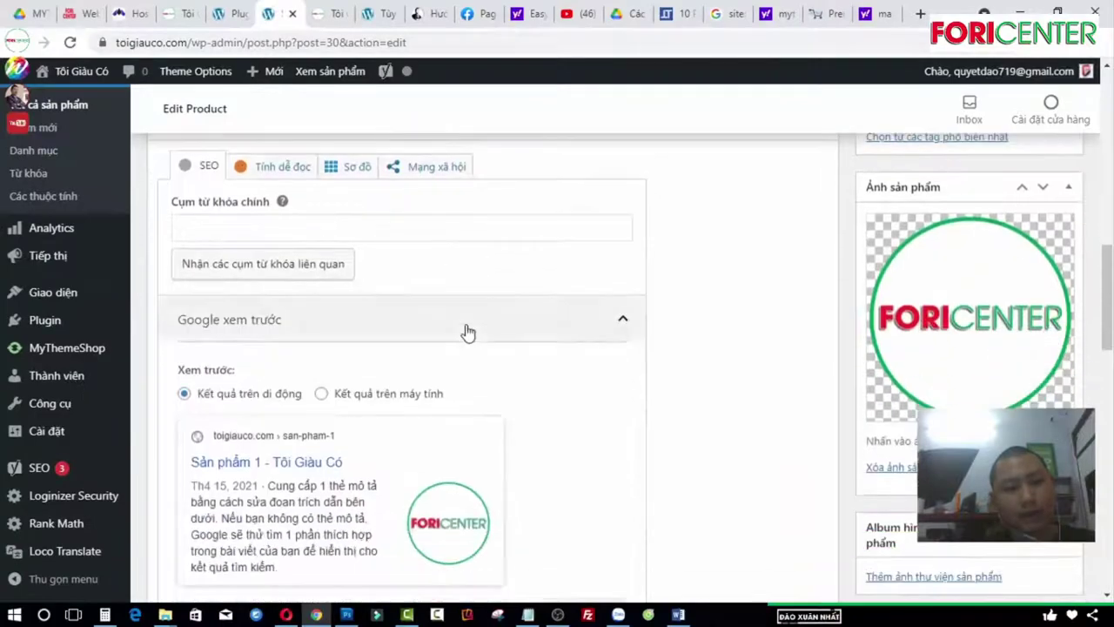
pyautogui.scroll(5, 466, 330)
pyautogui.scroll(-2, 466, 330)
pyautogui.scroll(-10, 466, 326)
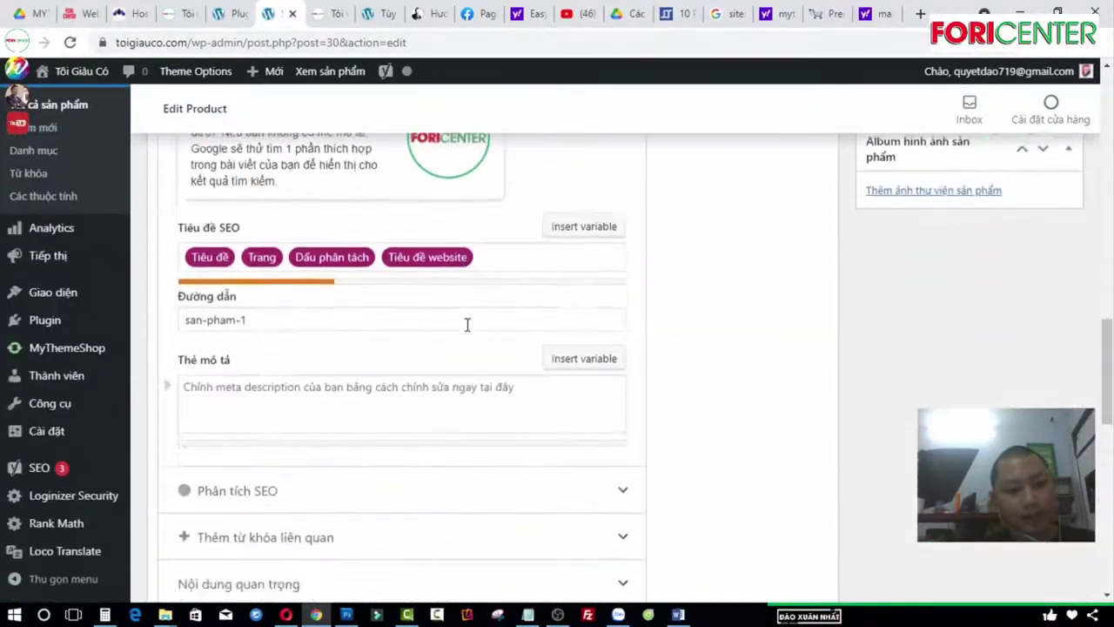
# Step: Enter regular price 600000 and sale price 499000 in Product data > General
pyautogui.scroll(2, 366, 300)
pyautogui.click(467, 317)
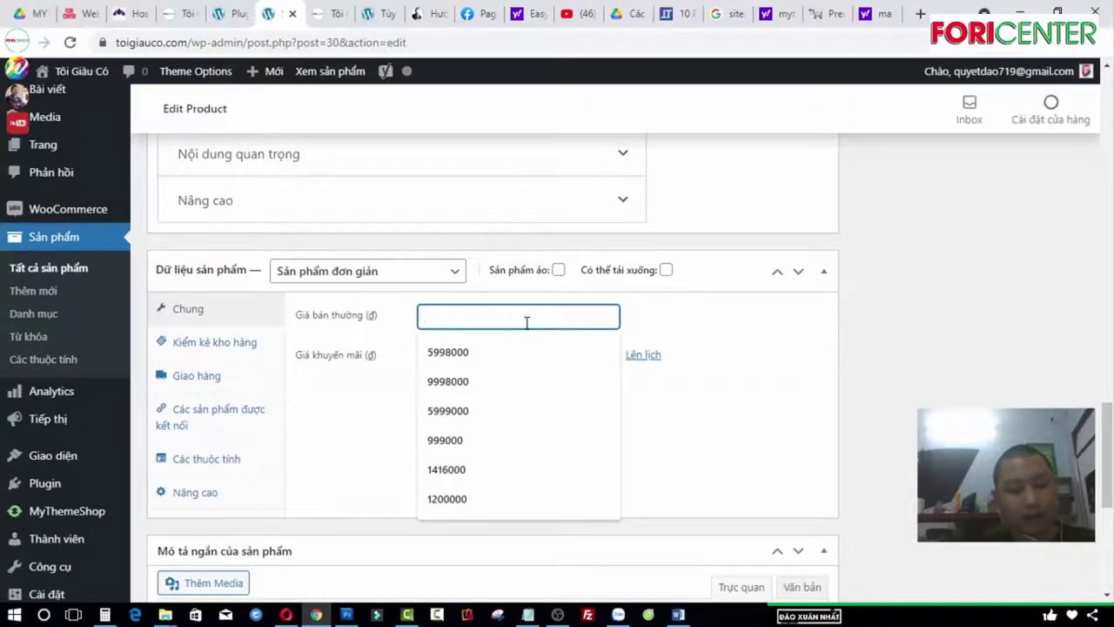
pyautogui.write('600000')
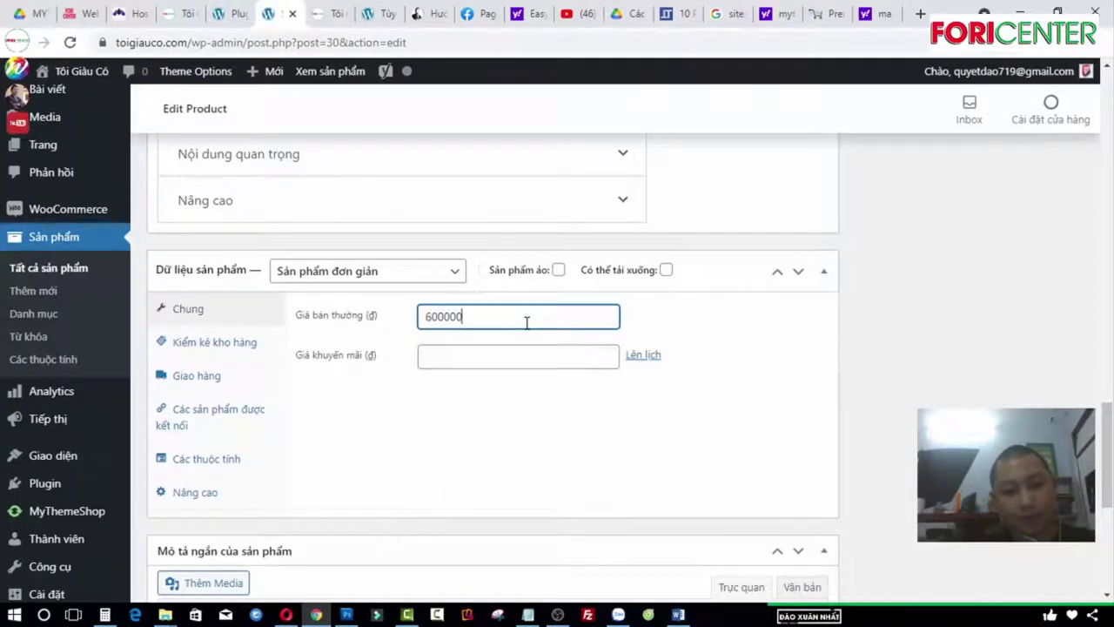
pyautogui.click(528, 353)
pyautogui.write('499000')
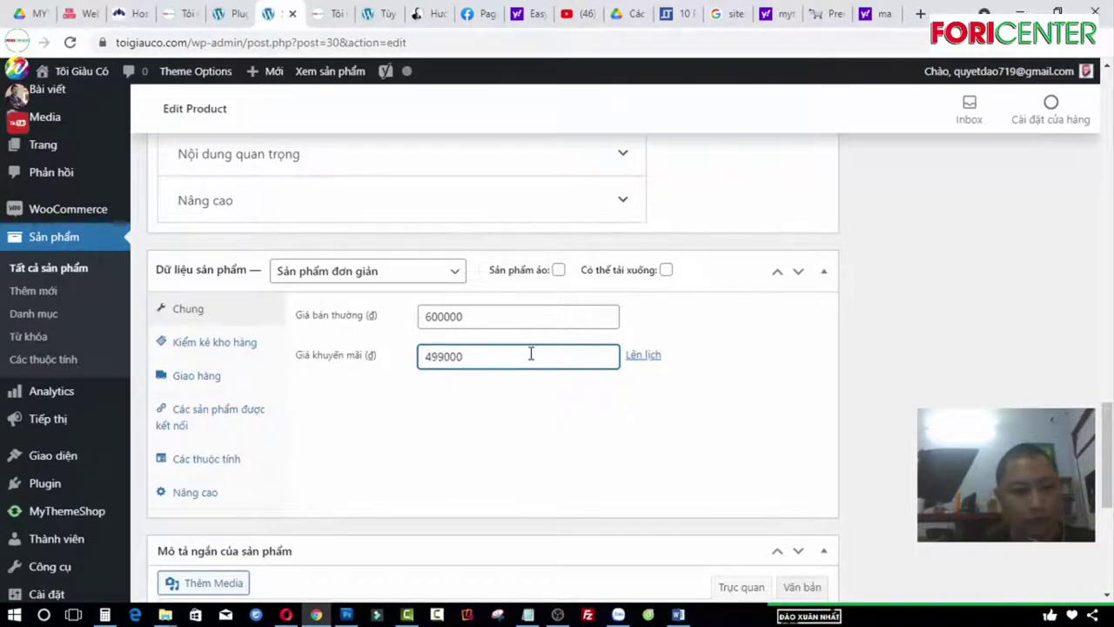
# Step: Update Sản phẩm 1 to save its new prices, then go to the homepage tab
pyautogui.scroll(-3, 271, 483)
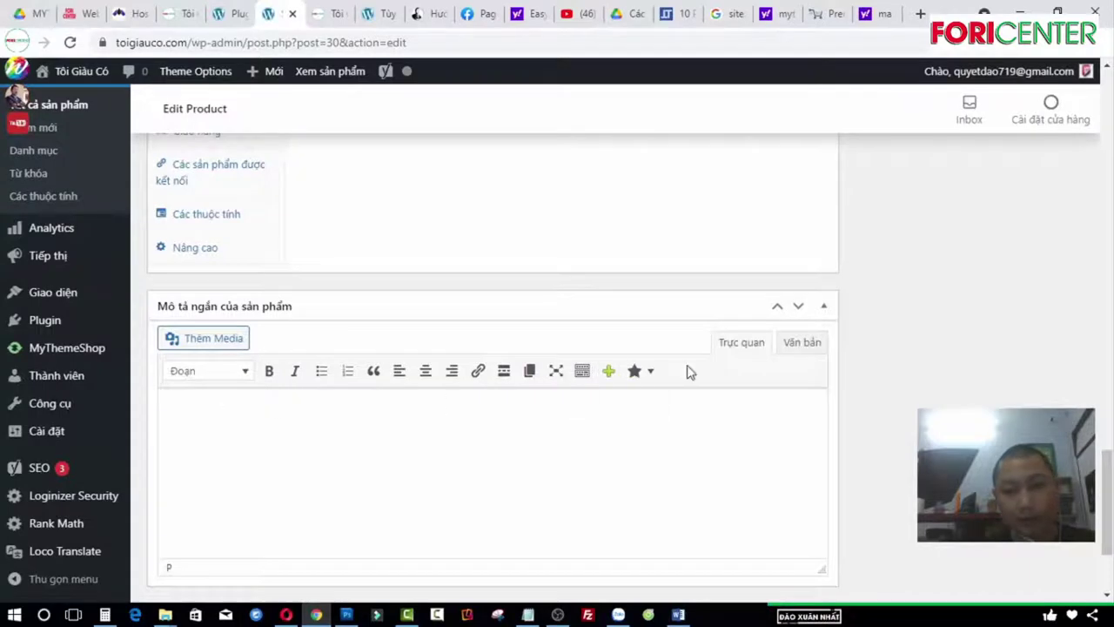
pyautogui.scroll(15, 688, 372)
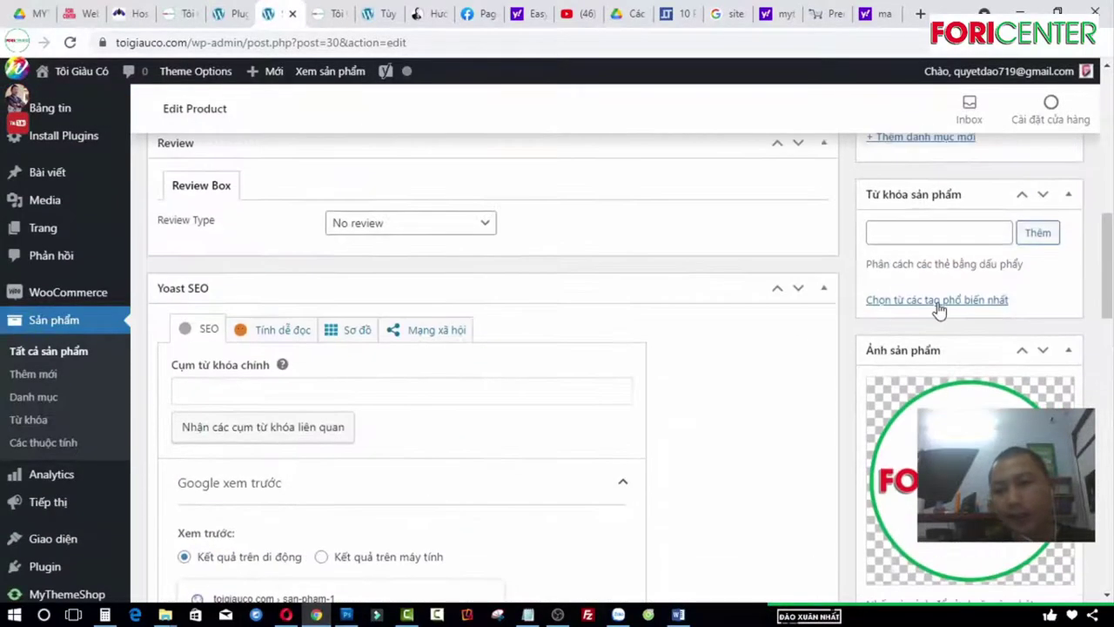
pyautogui.scroll(4, 938, 310)
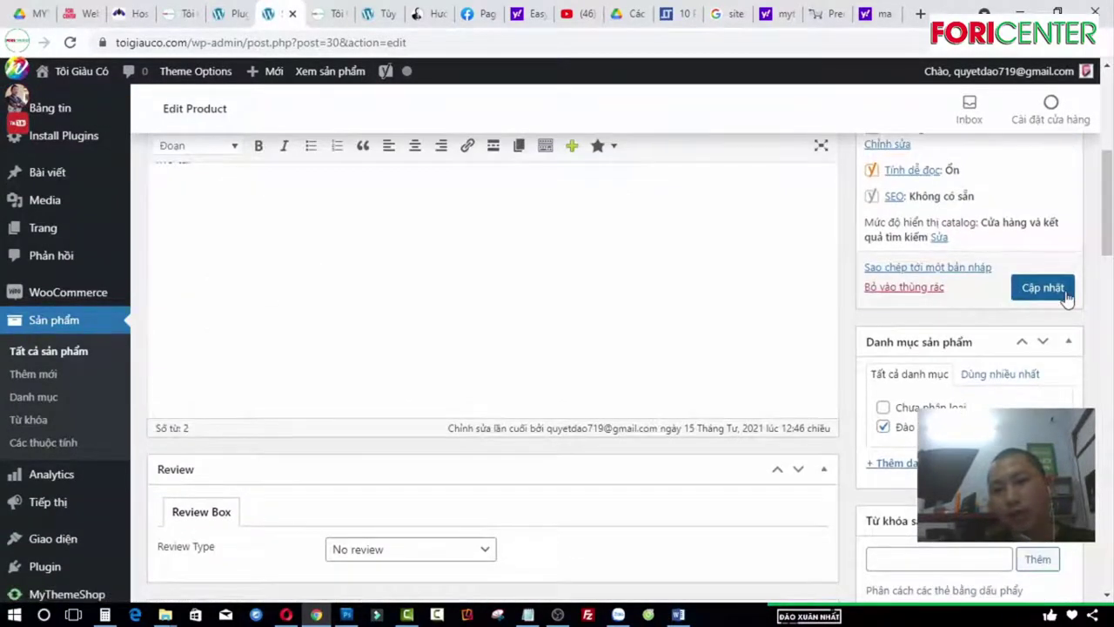
pyautogui.click(1042, 289)
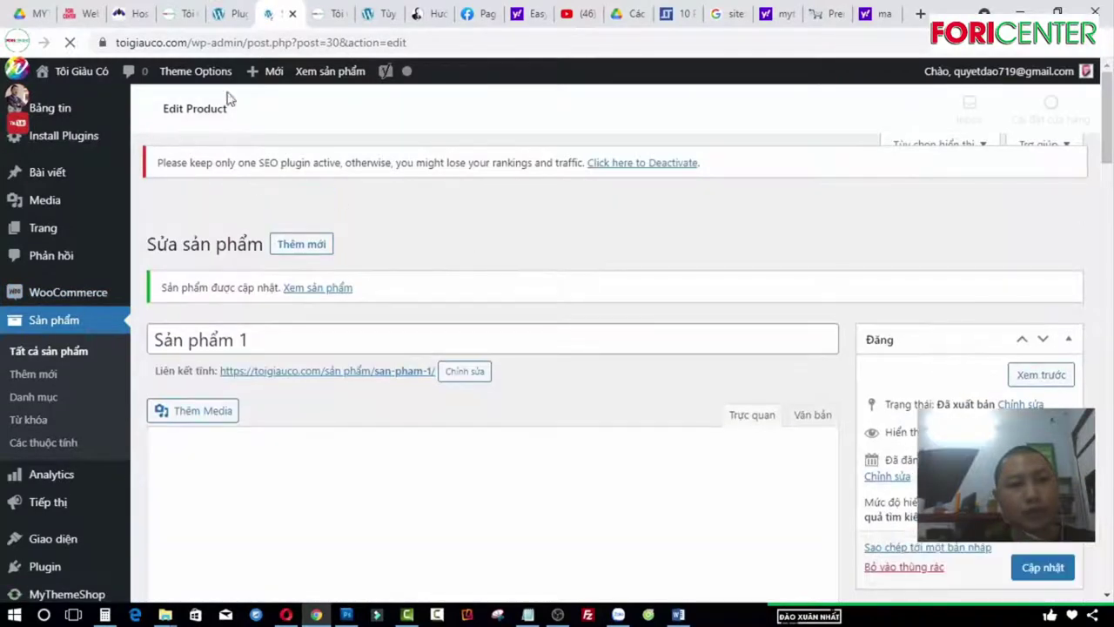
pyautogui.click(336, 16)
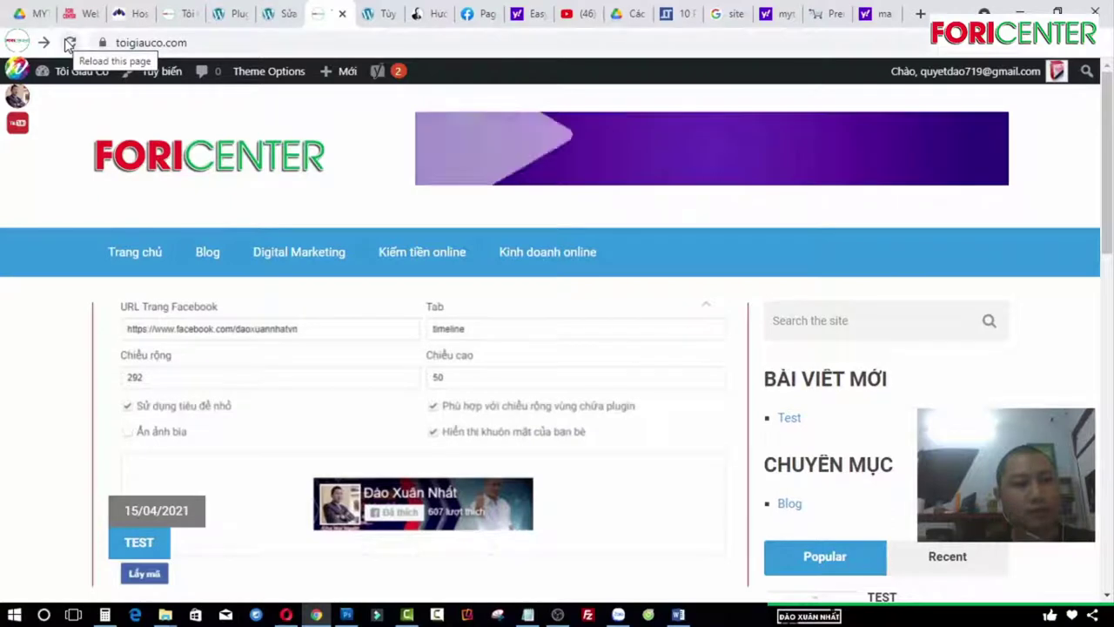
# Step: Reload and scroll through the site homepage, then return to the wp-admin Plugins tab
pyautogui.click(70, 44)
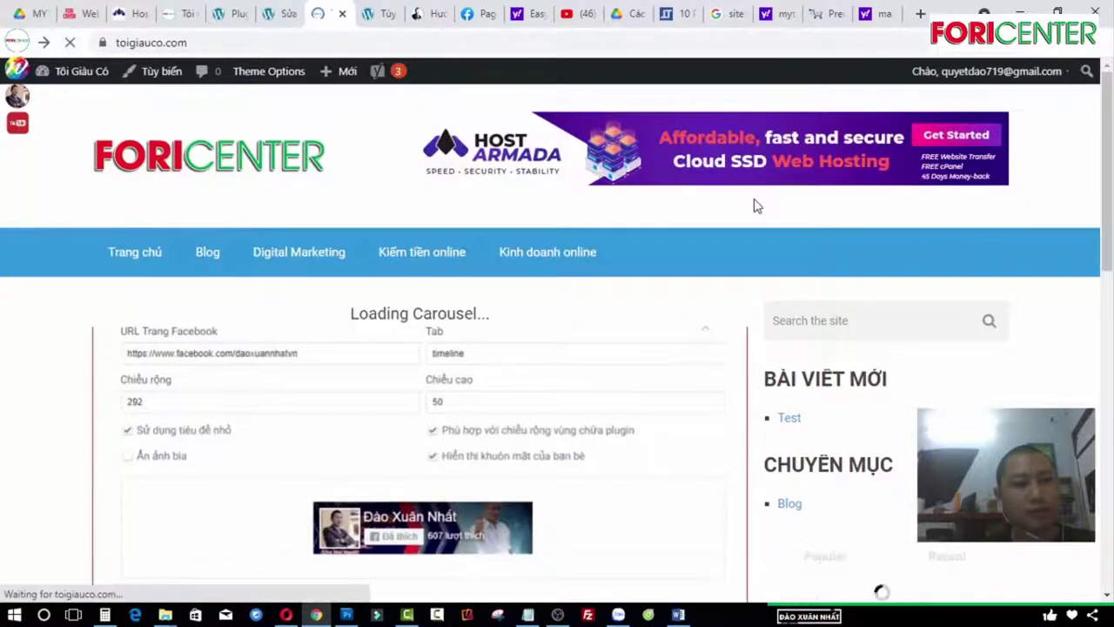
pyautogui.scroll(-3, 340, 317)
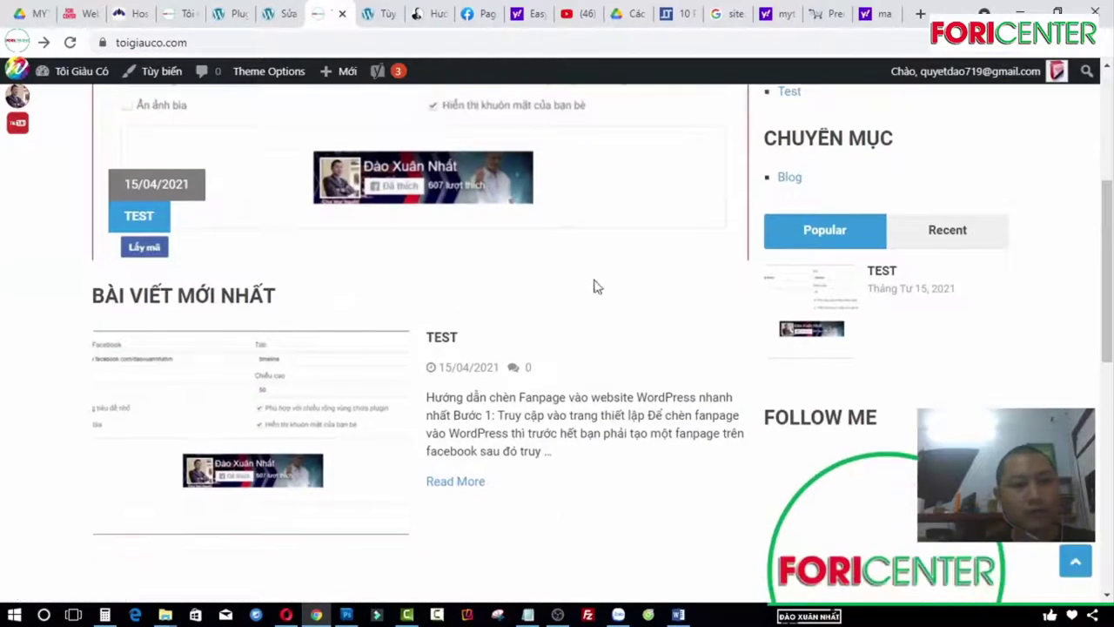
pyautogui.moveTo(1106, 239); pyautogui.dragTo(1107, 139)
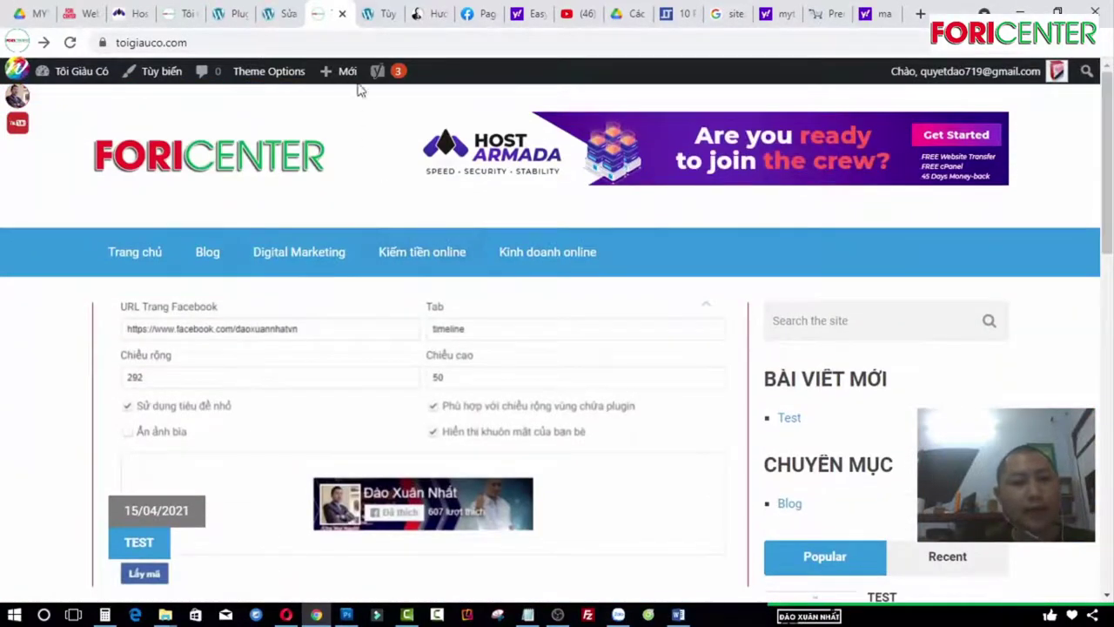
pyautogui.click(236, 17)
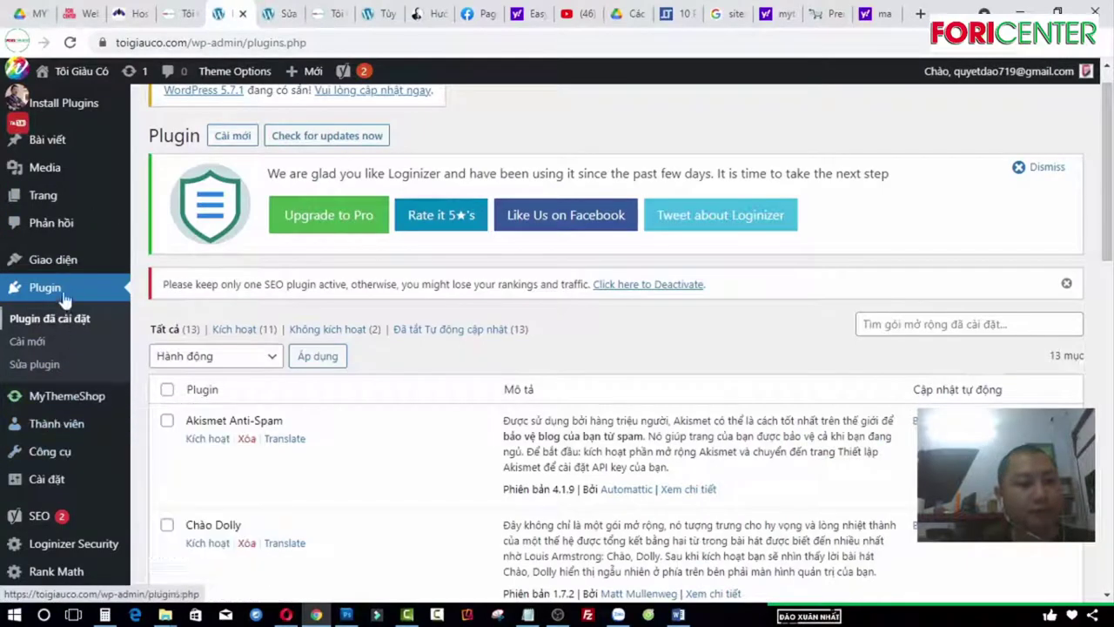
# Step: Open the Giao diện > Menu editor for the Main Menu
pyautogui.moveTo(47, 173)
pyautogui.scroll(1, 48, 195)
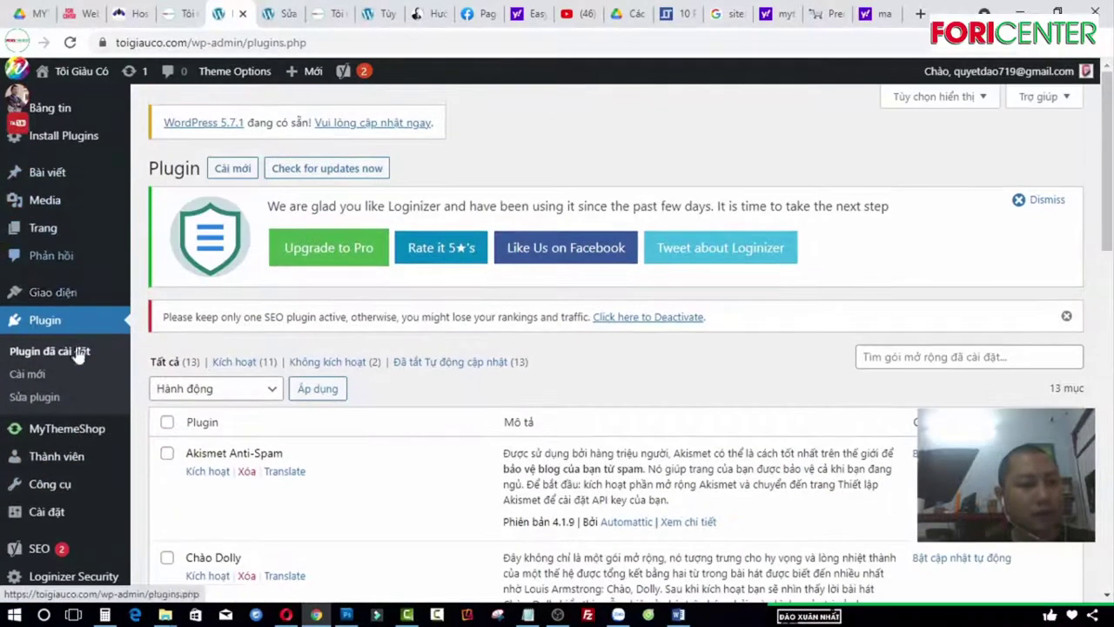
pyautogui.moveTo(68, 291)
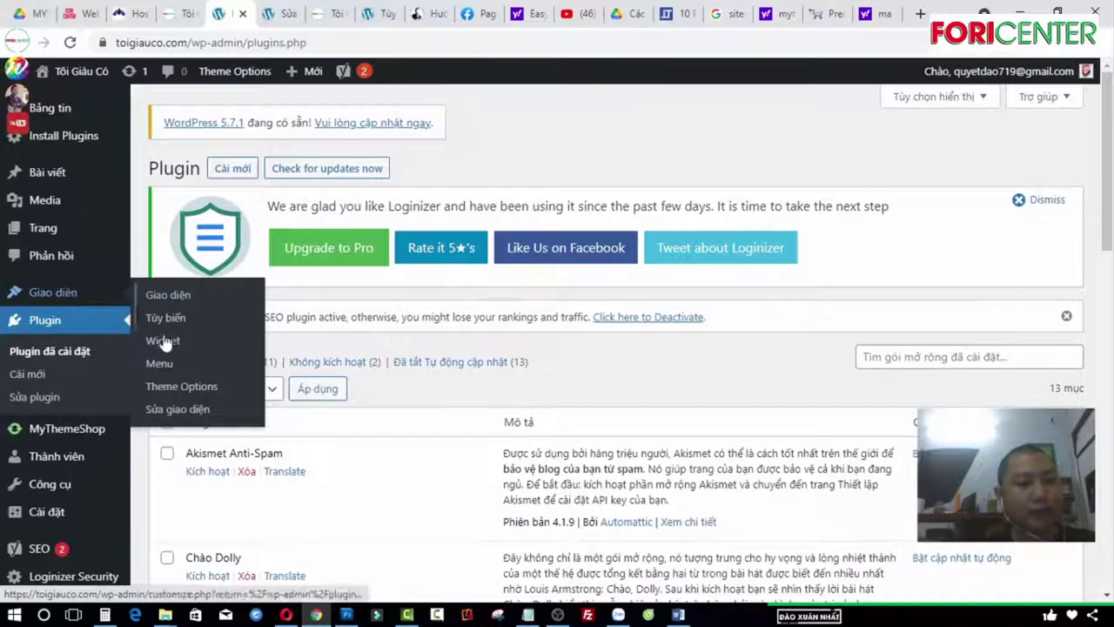
pyautogui.click(171, 375)
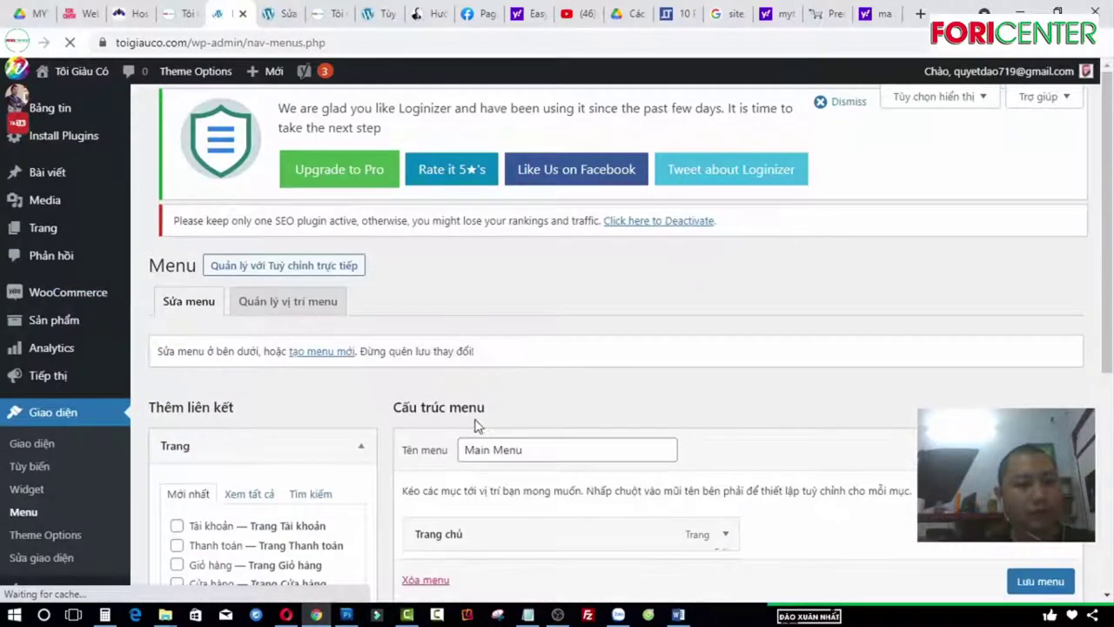
pyautogui.scroll(-3, 219, 348)
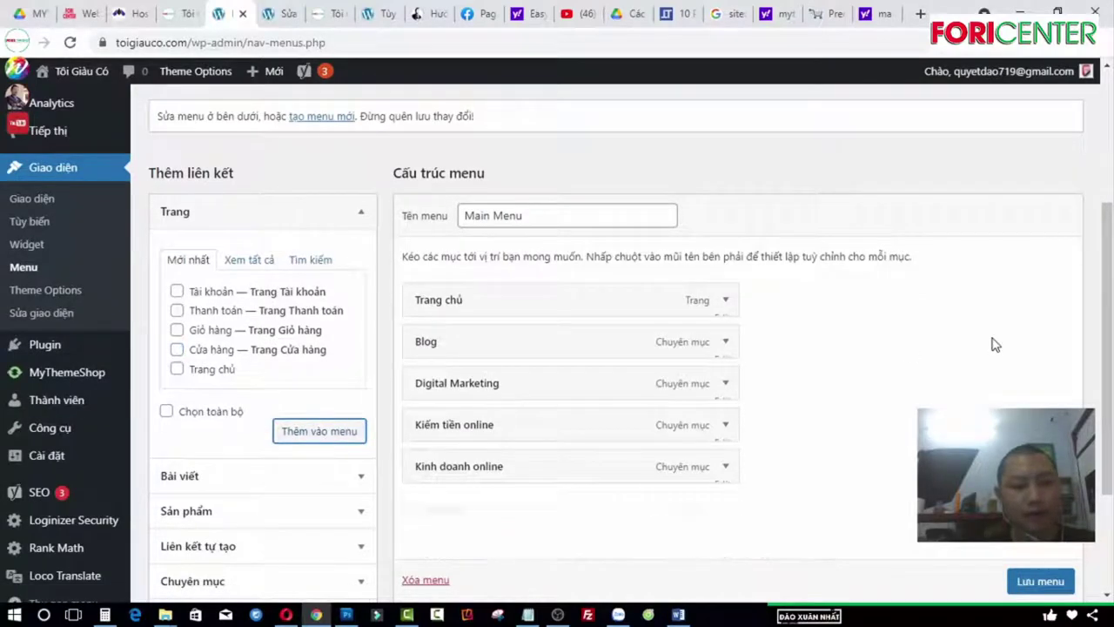
# Step: Move Cửa hàng below Trang chủ, set its navigation label to 'Shop', and save the menu
pyautogui.moveTo(556, 507); pyautogui.dragTo(280, 405)
pyautogui.click(726, 343)
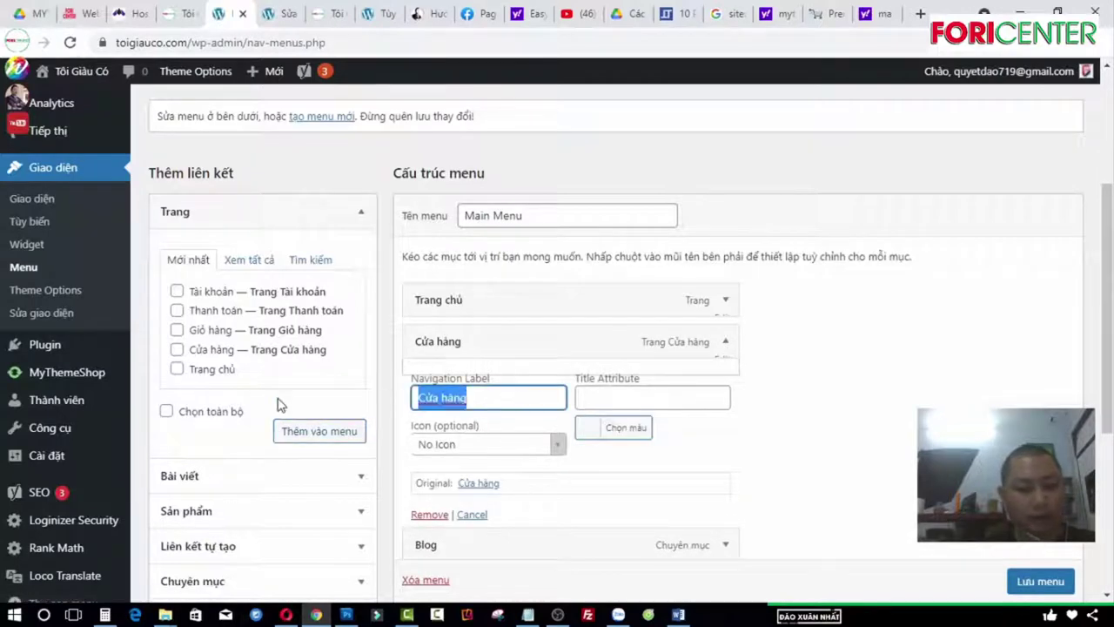
pyautogui.write('Shop')
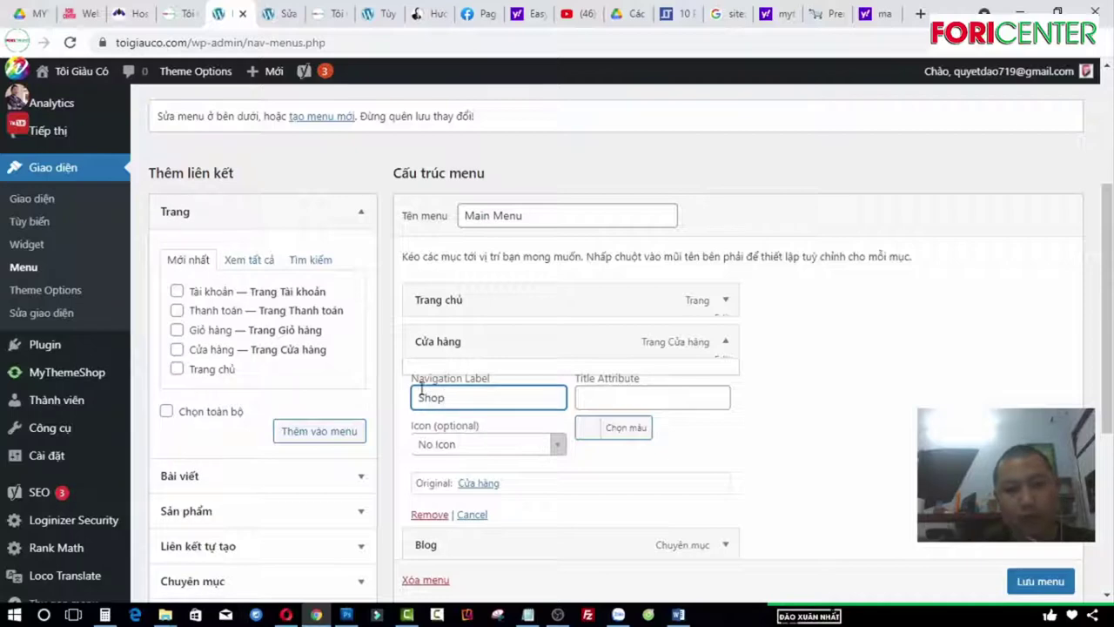
pyautogui.click(1041, 580)
pyautogui.scroll(-1, 1027, 575)
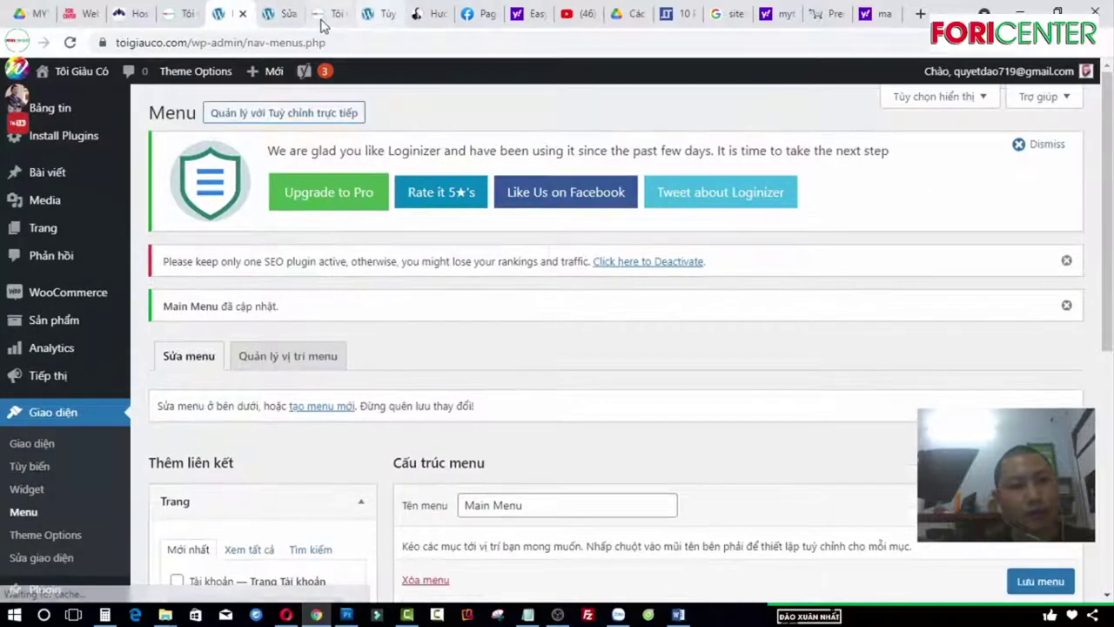
# Step: Check Sản phẩm 1's 499,000đ sale price on the Cửa hàng page, then return to its edit tab
pyautogui.click(329, 14)
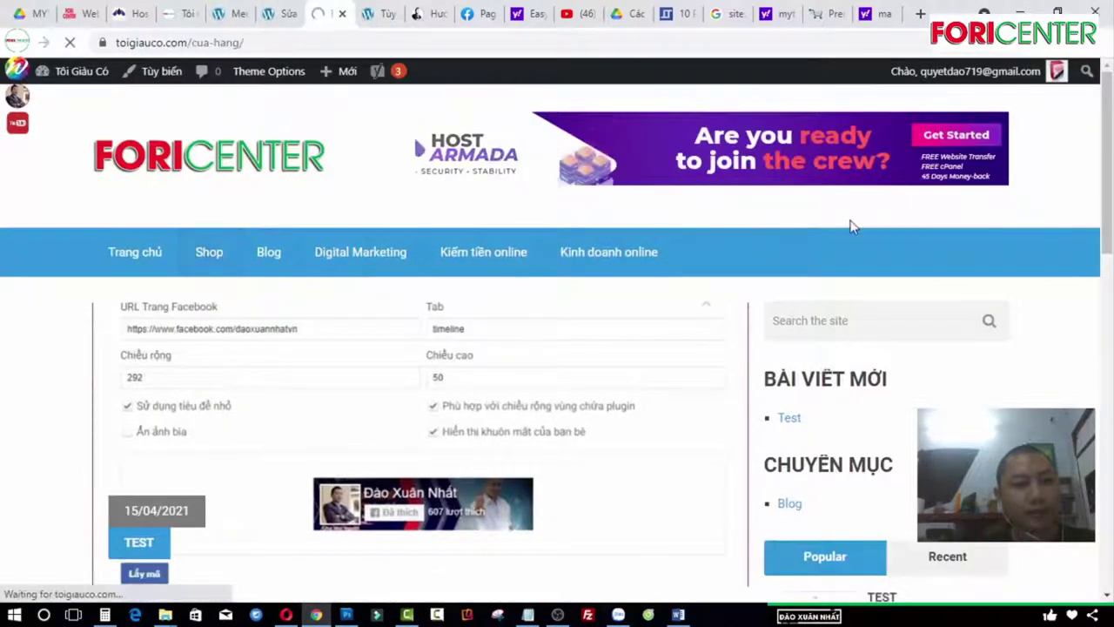
pyautogui.scroll(-2, 287, 423)
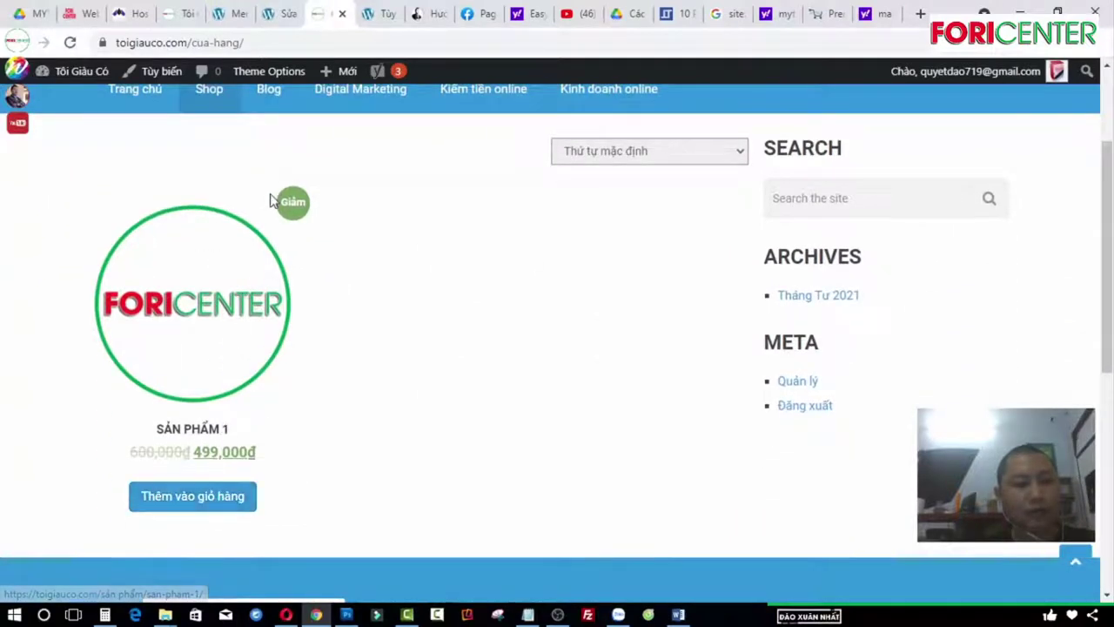
pyautogui.scroll(-4, 273, 199)
pyautogui.scroll(6, 292, 351)
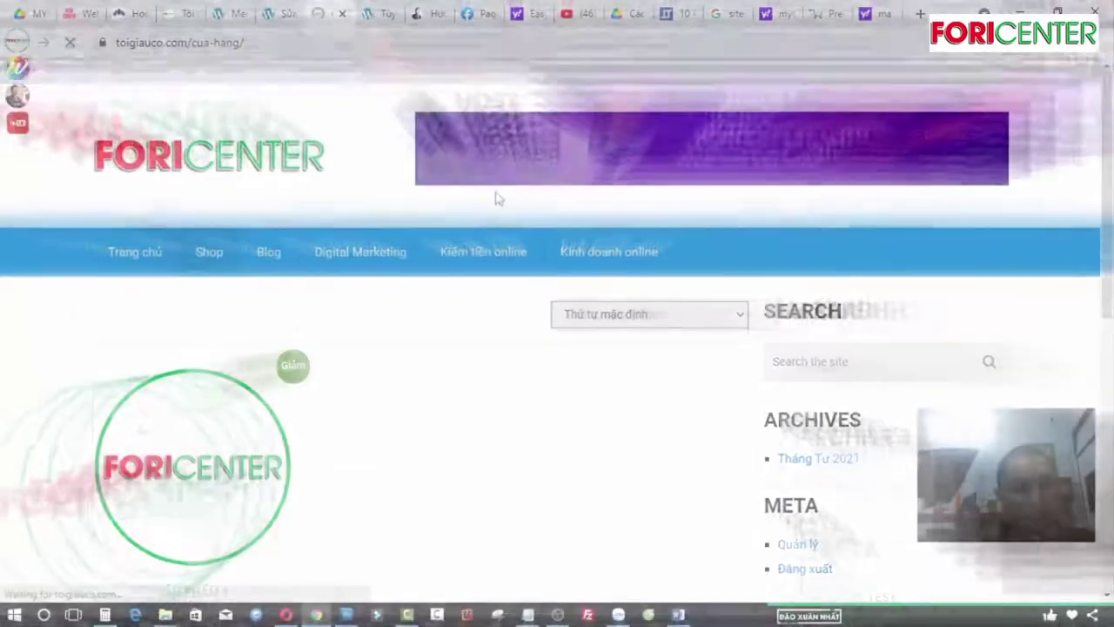
pyautogui.scroll(-2, 94, 340)
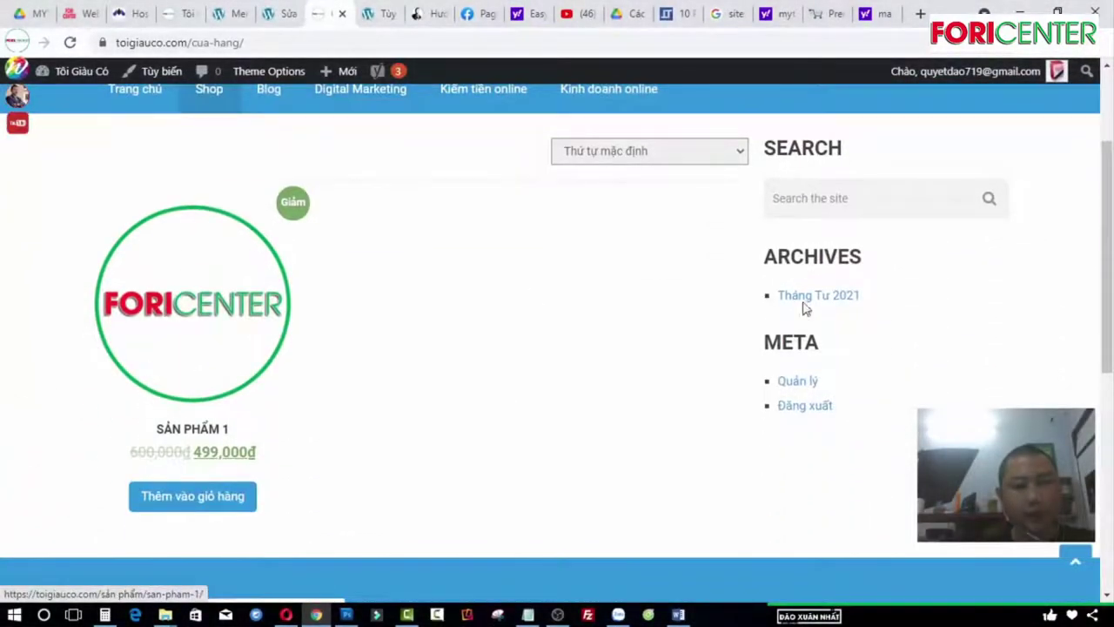
pyautogui.click(277, 15)
pyautogui.scroll(-2, 54, 492)
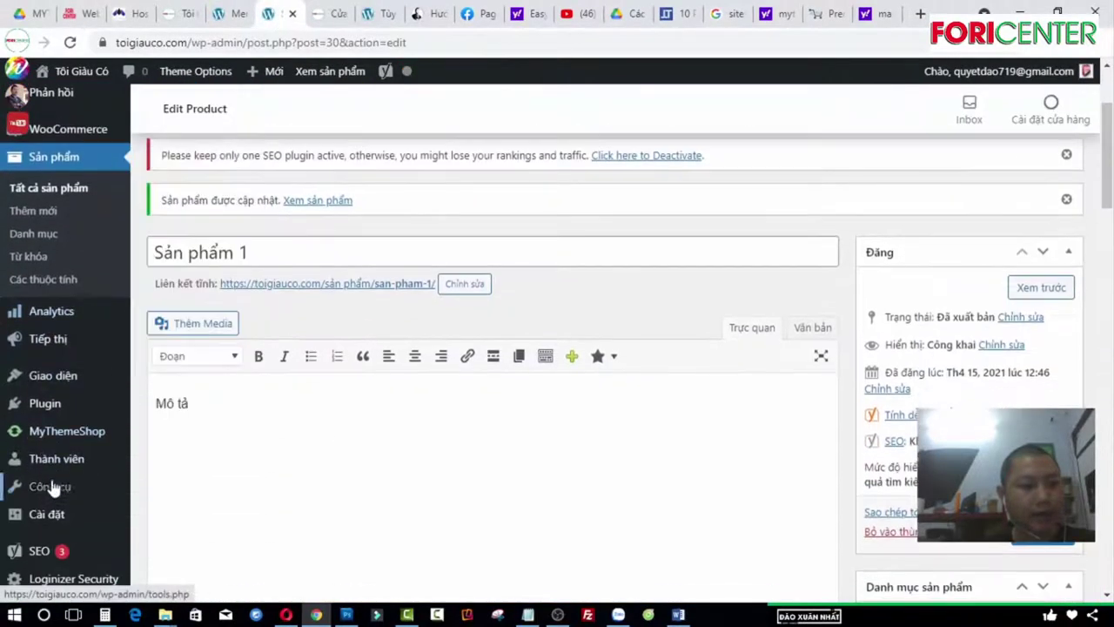
# Step: Open the MyThemeShop Theme Options page from Giao diện
pyautogui.moveTo(54, 394)
pyautogui.click(182, 469)
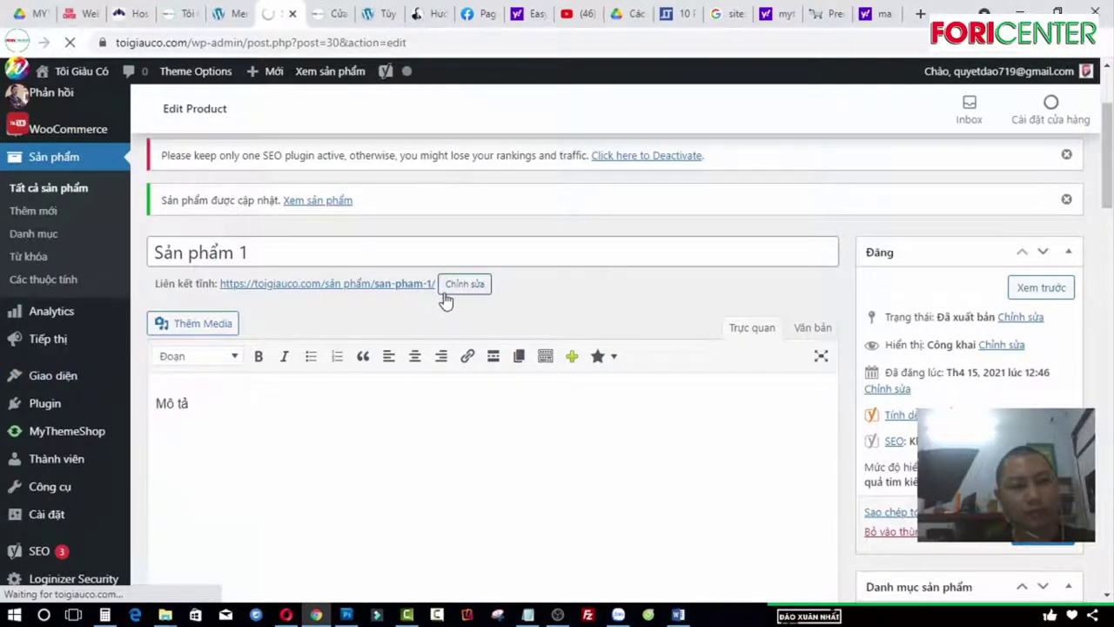
pyautogui.scroll(-2, 354, 322)
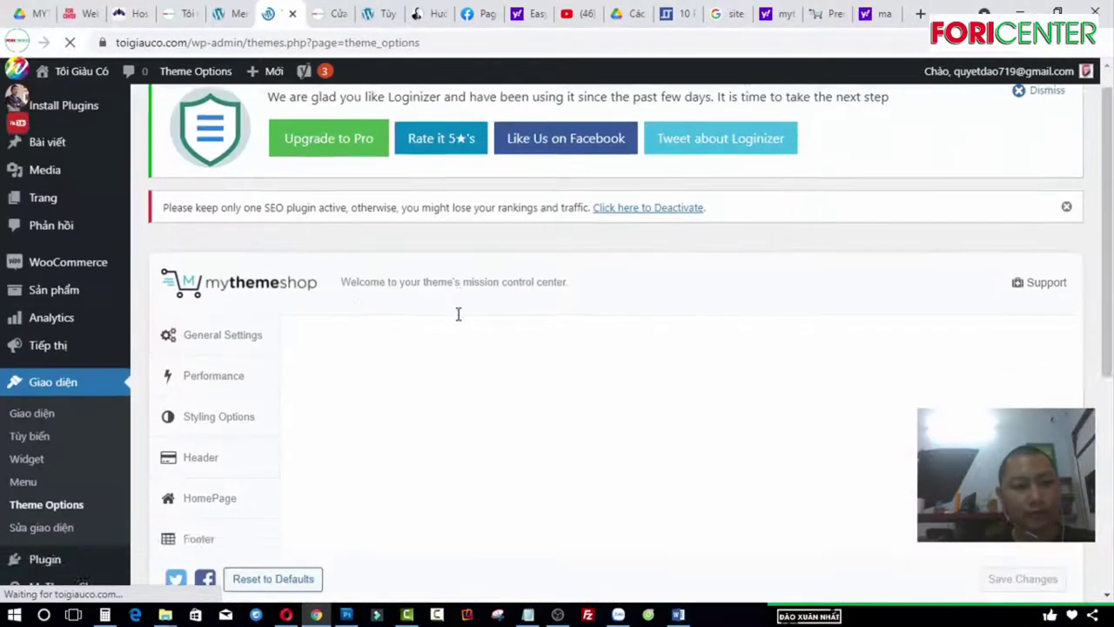
# Step: Show the Styling Options tab and browse its colour scheme and layout settings
pyautogui.click(203, 291)
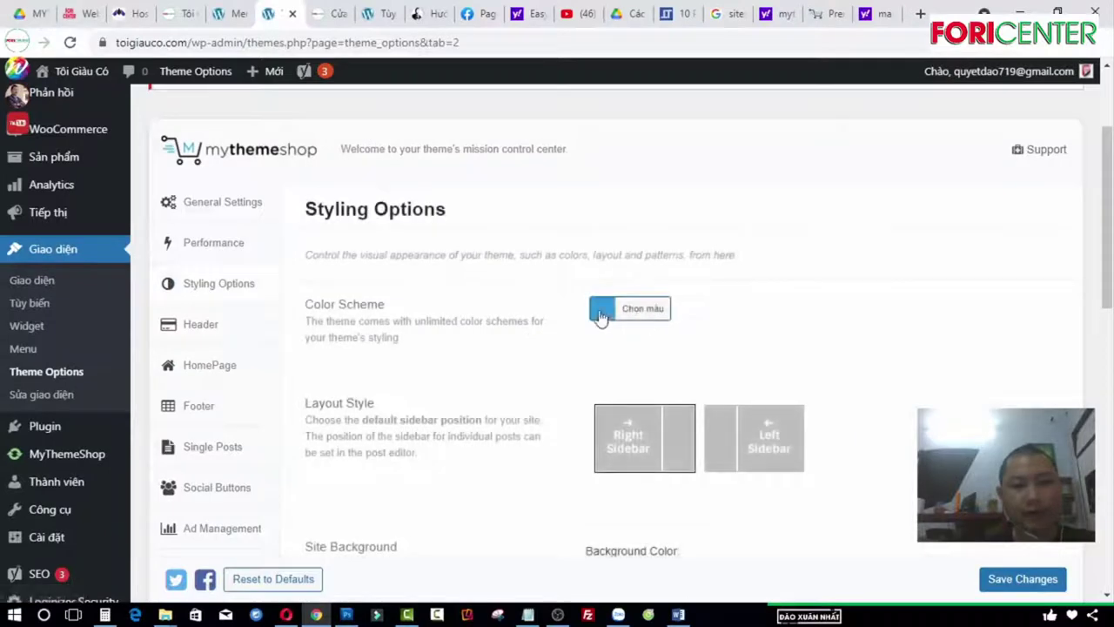
pyautogui.scroll(-5, 652, 299)
pyautogui.scroll(-3, 626, 231)
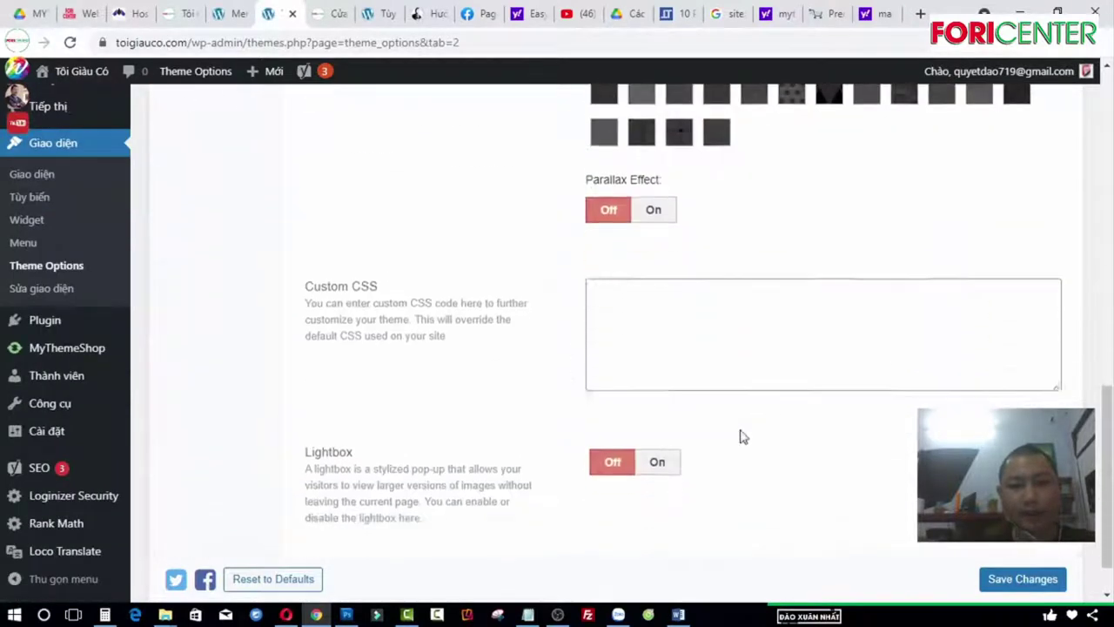
pyautogui.scroll(9, 741, 435)
pyautogui.scroll(3, 440, 358)
pyautogui.scroll(-3, 427, 356)
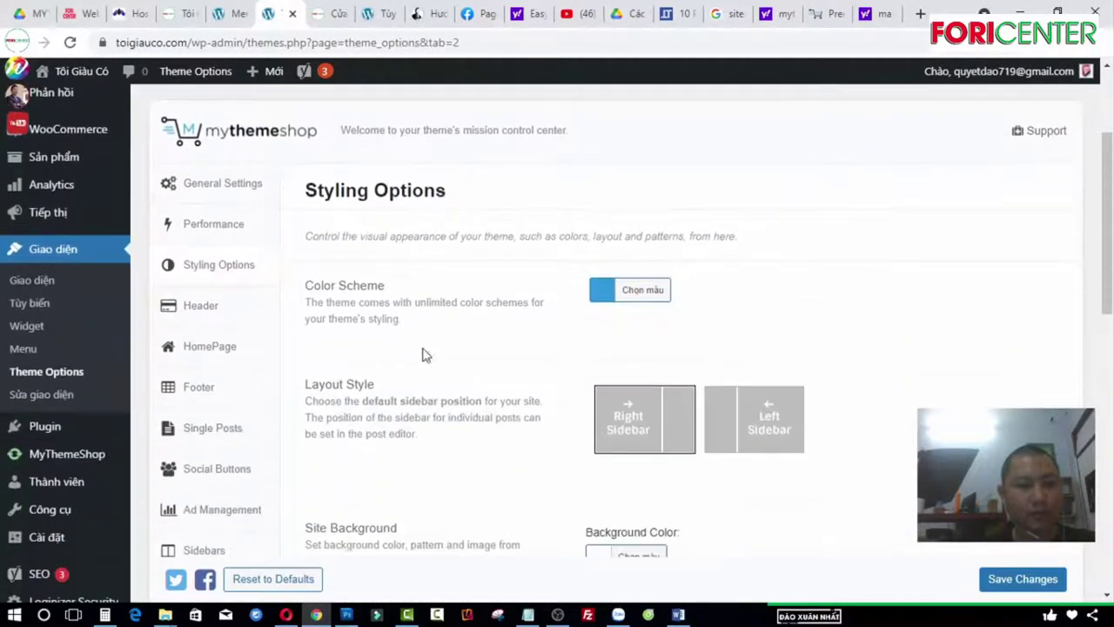
pyautogui.scroll(-5, 226, 322)
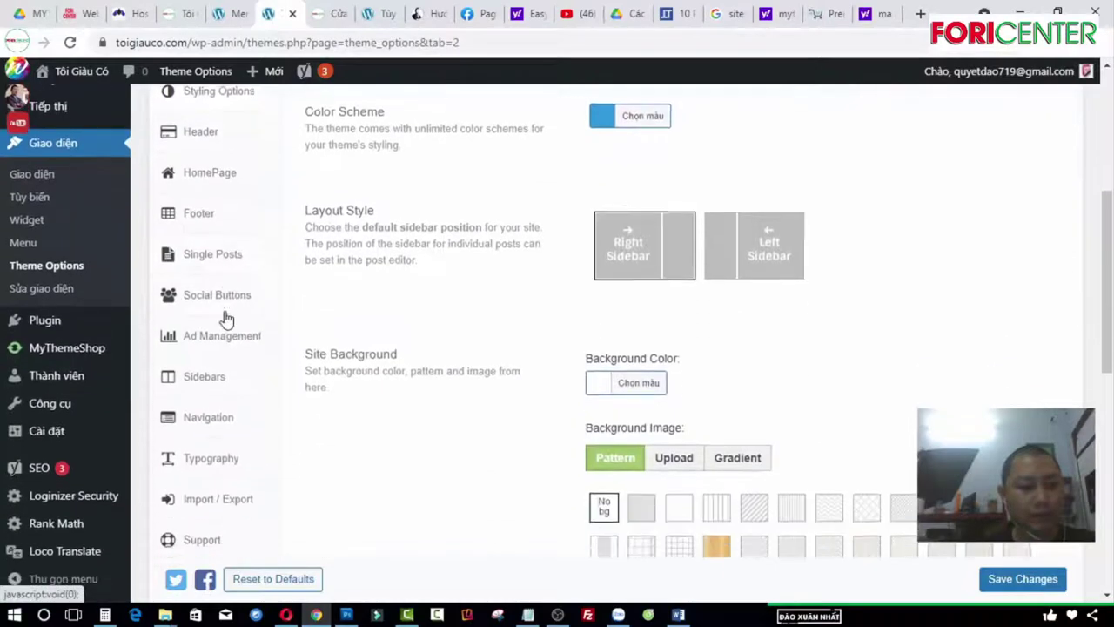
pyautogui.scroll(3, 230, 329)
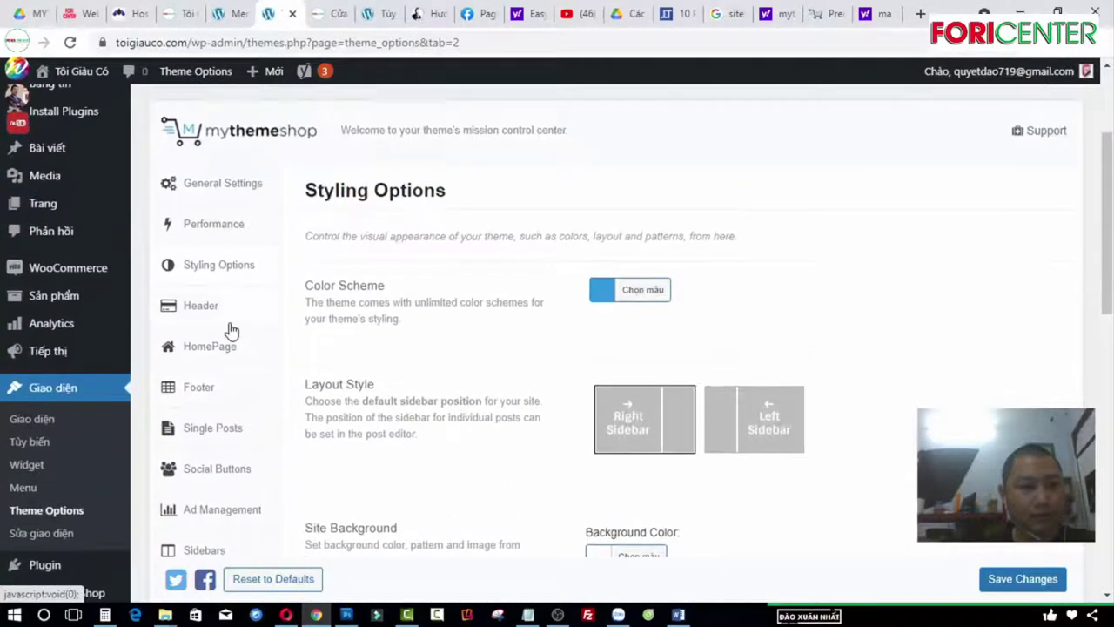
pyautogui.scroll(-5, 226, 383)
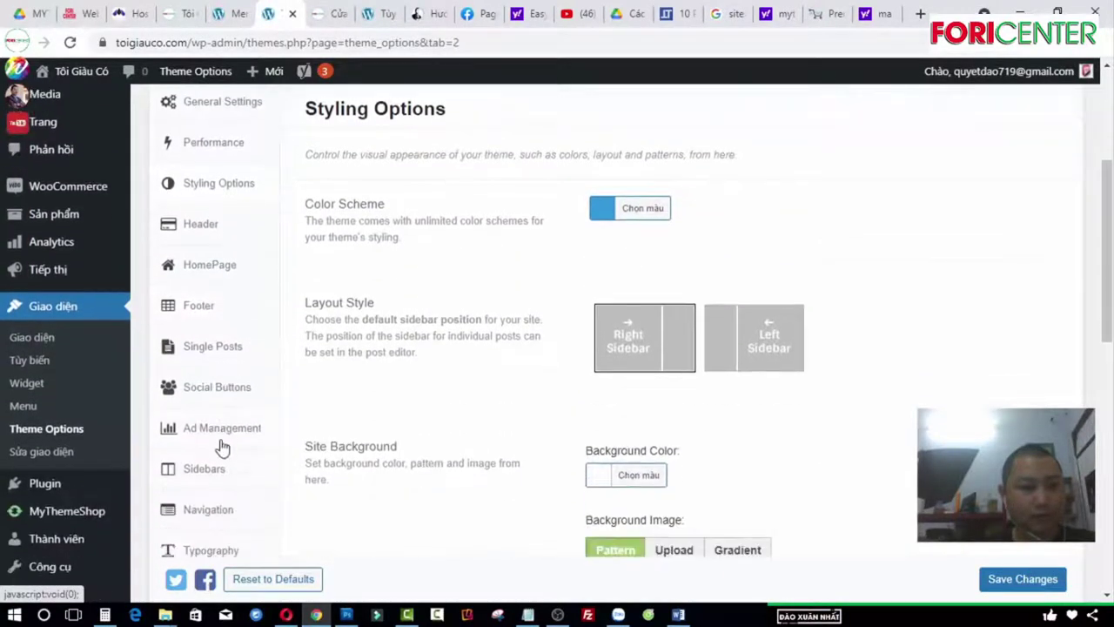
pyautogui.scroll(-1, 443, 395)
pyautogui.scroll(4, 443, 395)
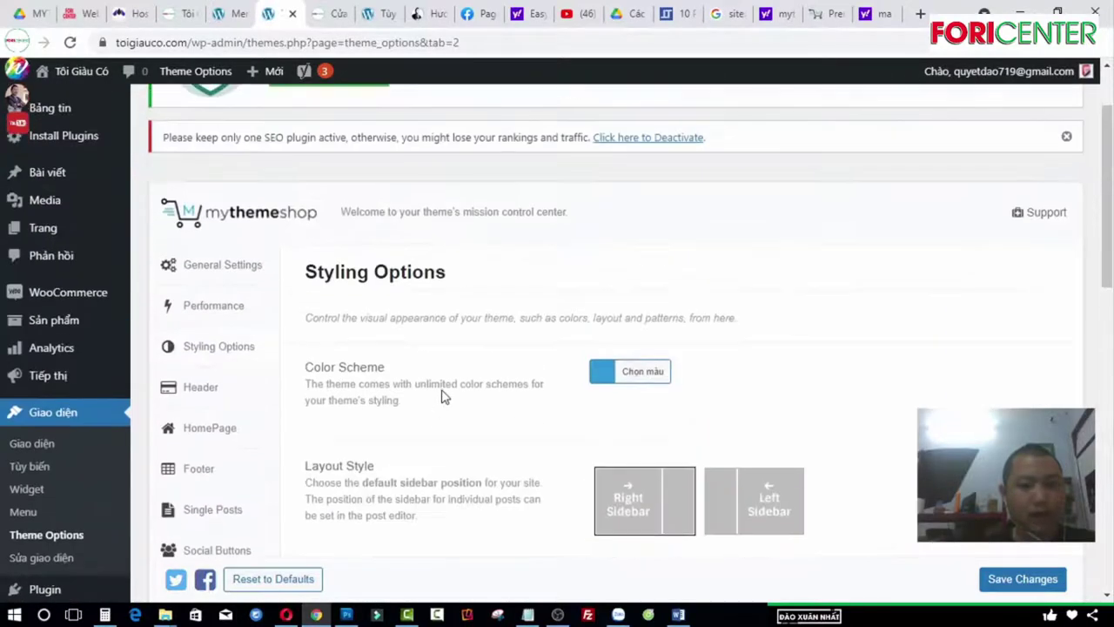
pyautogui.scroll(-1, 296, 352)
pyautogui.scroll(-2, 301, 353)
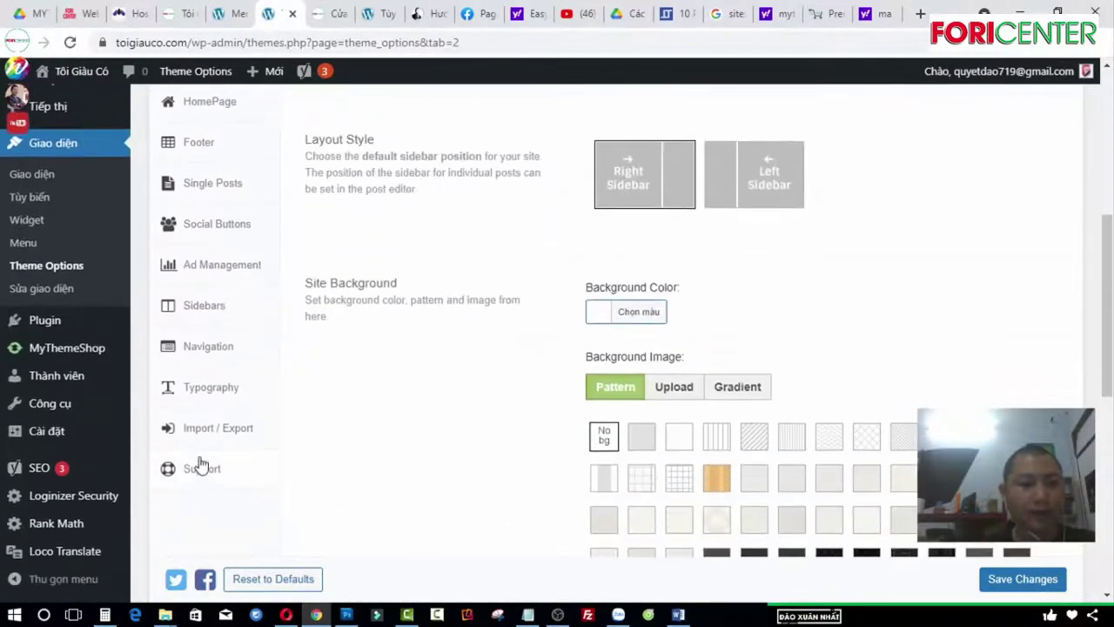
pyautogui.scroll(4, 272, 380)
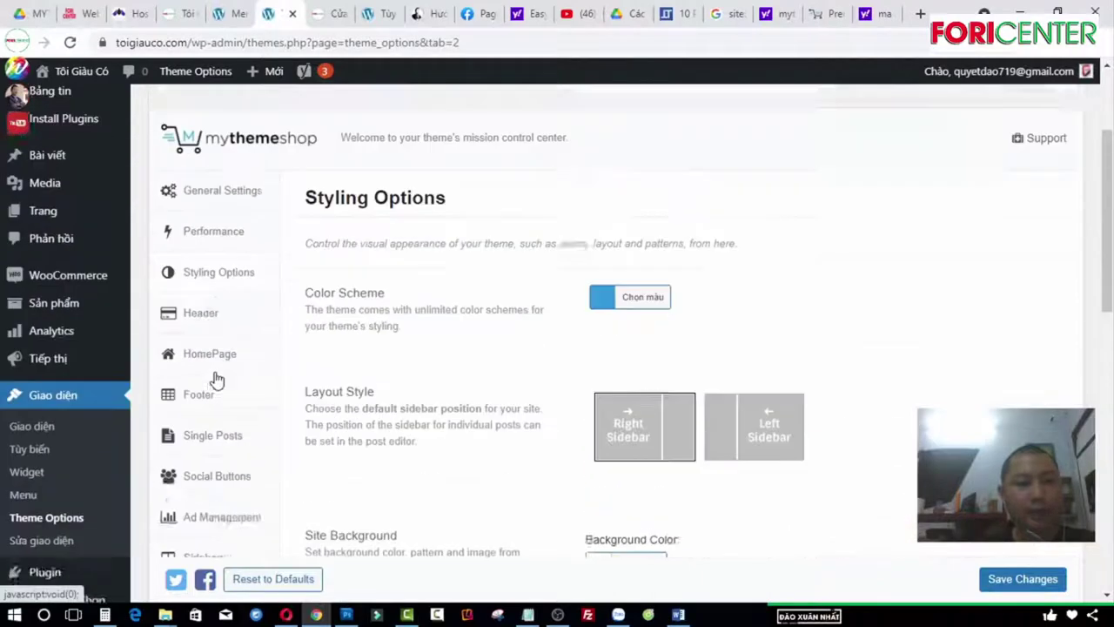
pyautogui.scroll(1, 1098, 131)
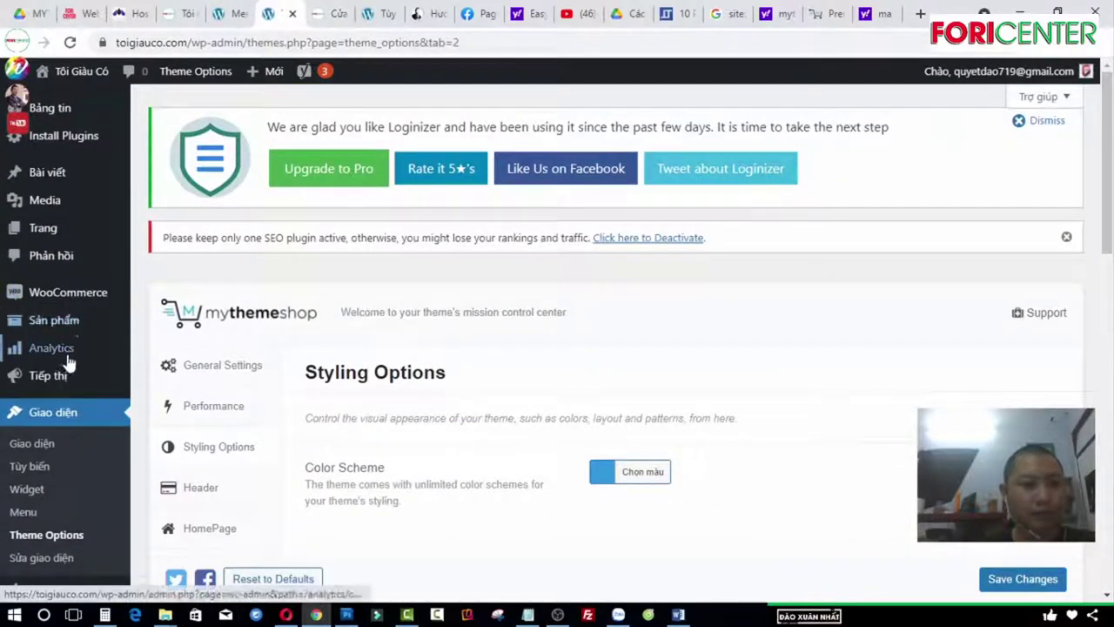
# Step: In Tất cả các trang, select the Cửa hàng, Giỏ hàng and Thanh toán pages for removal
pyautogui.moveTo(45, 229)
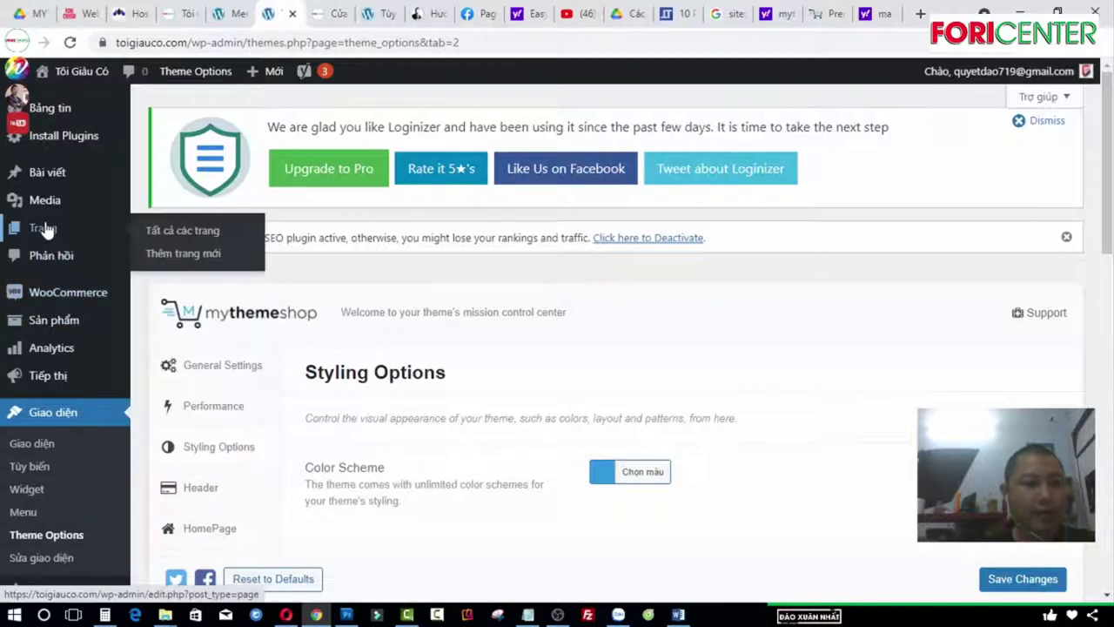
pyautogui.click(154, 230)
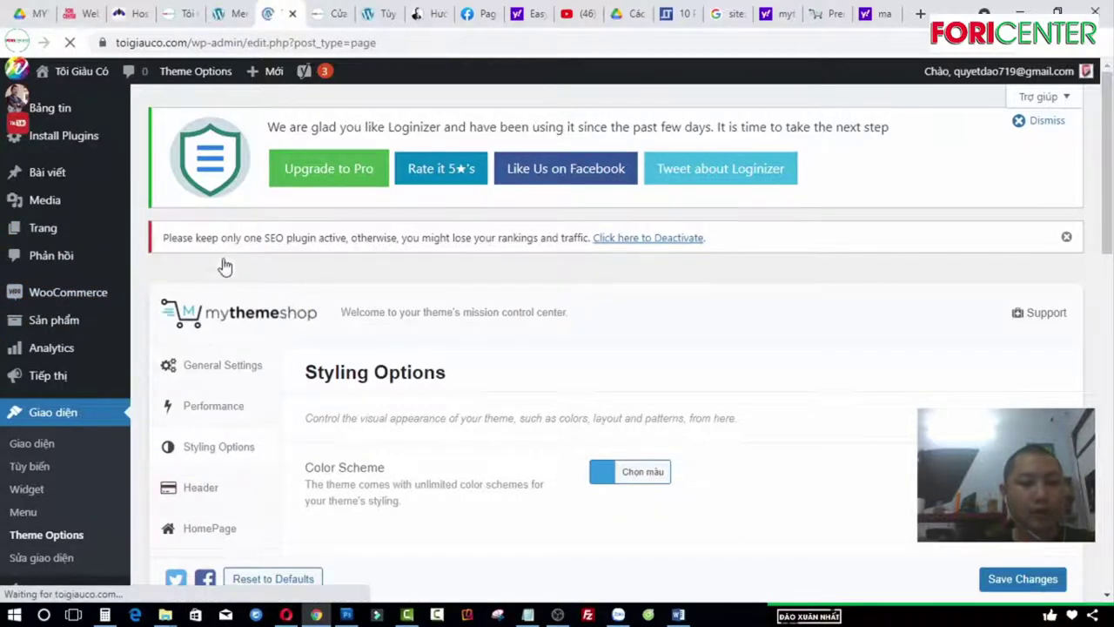
pyautogui.scroll(-2, 304, 348)
pyautogui.click(164, 196)
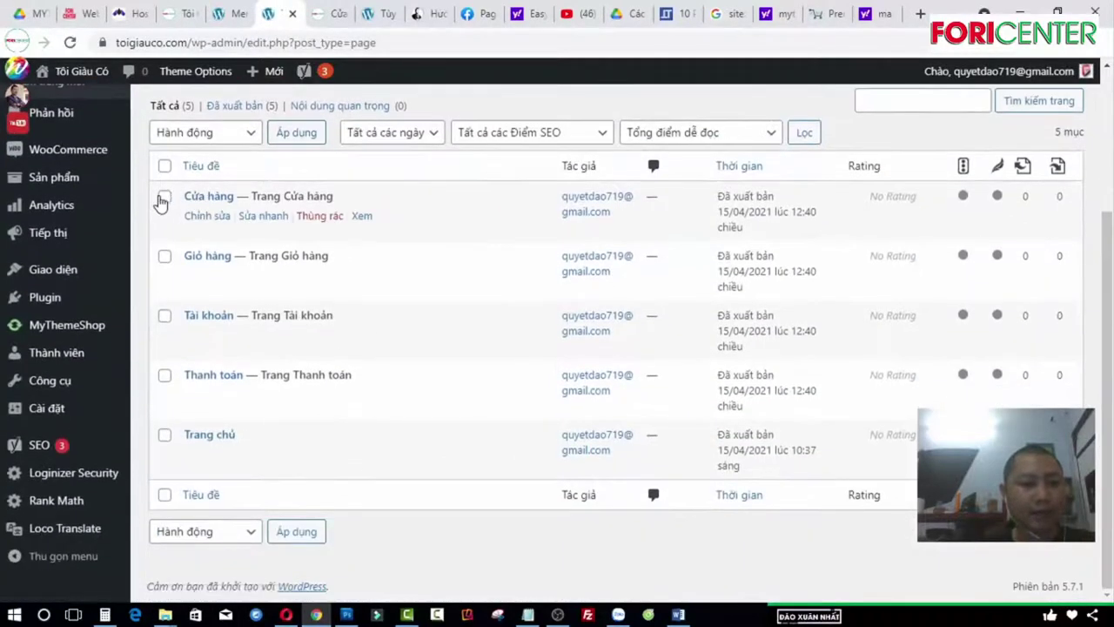
pyautogui.click(163, 257)
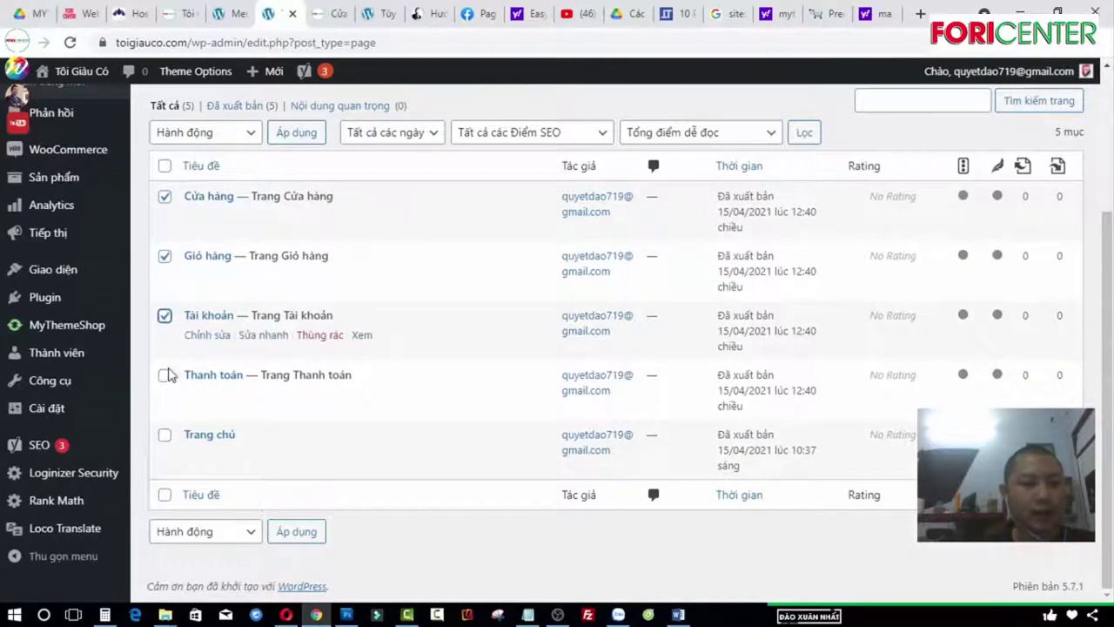
pyautogui.click(165, 374)
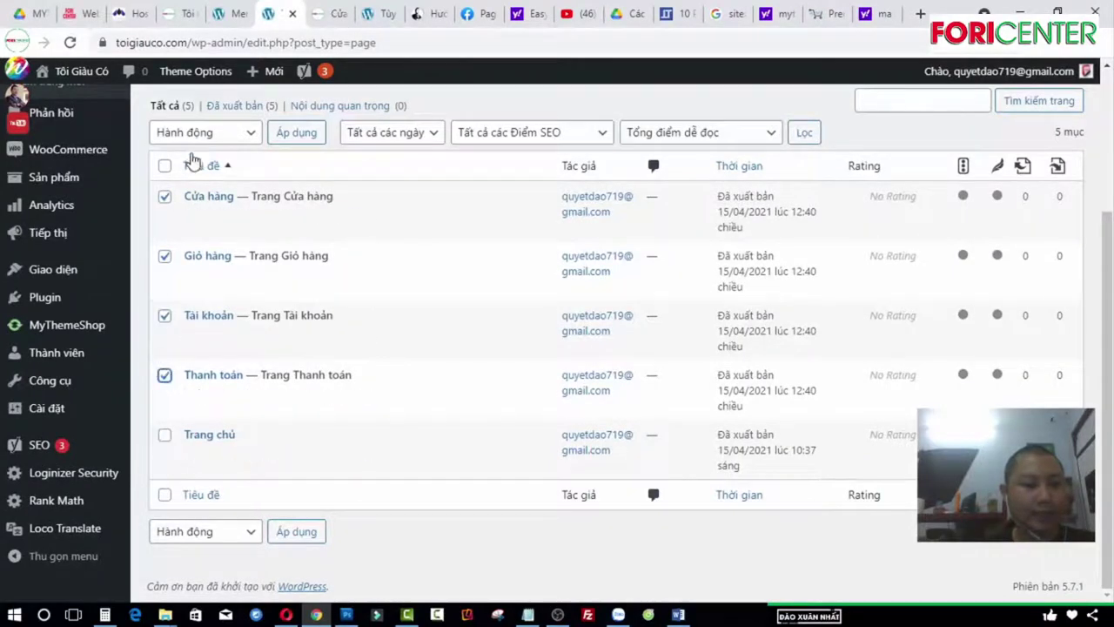
# Step: Bulk-move the four selected pages to the trash and view the Thùng rác list
pyautogui.click(225, 135)
pyautogui.click(214, 187)
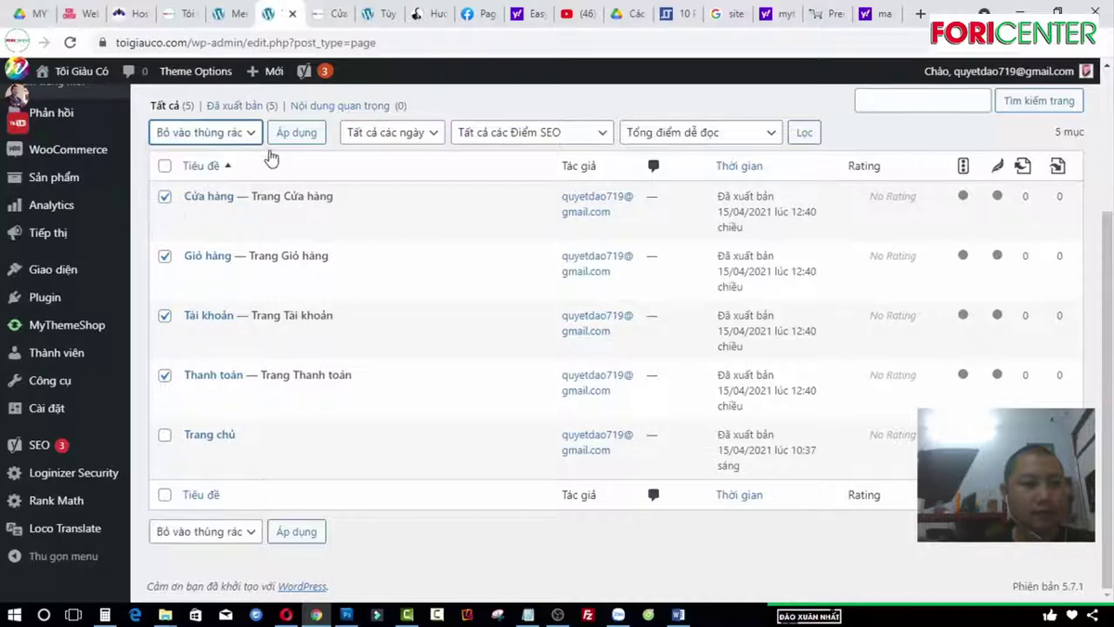
pyautogui.click(289, 137)
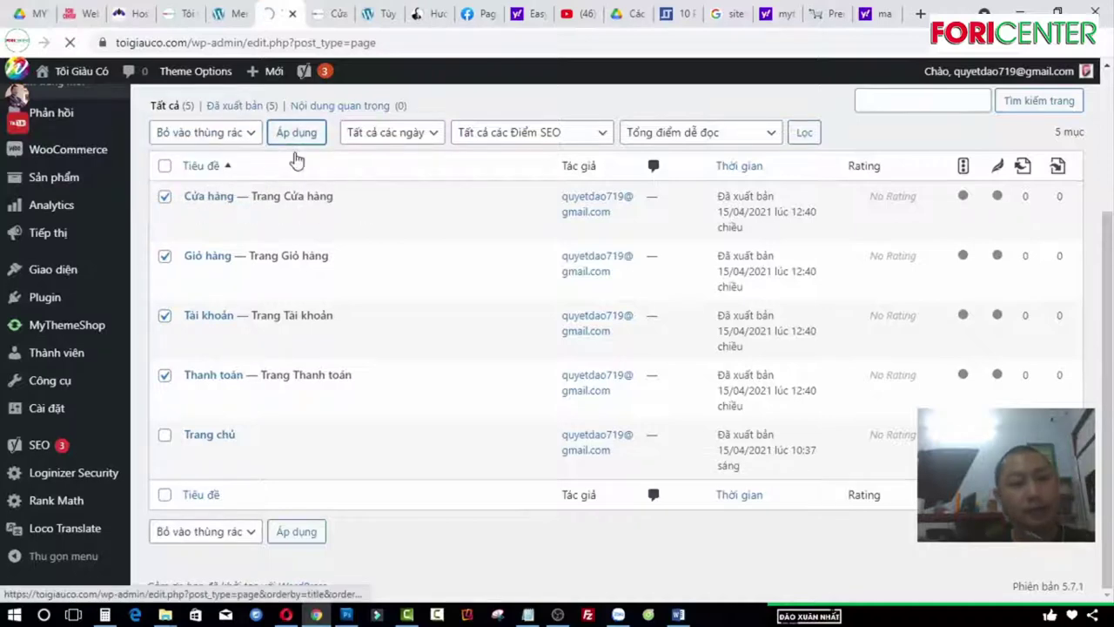
pyautogui.scroll(-2, 274, 333)
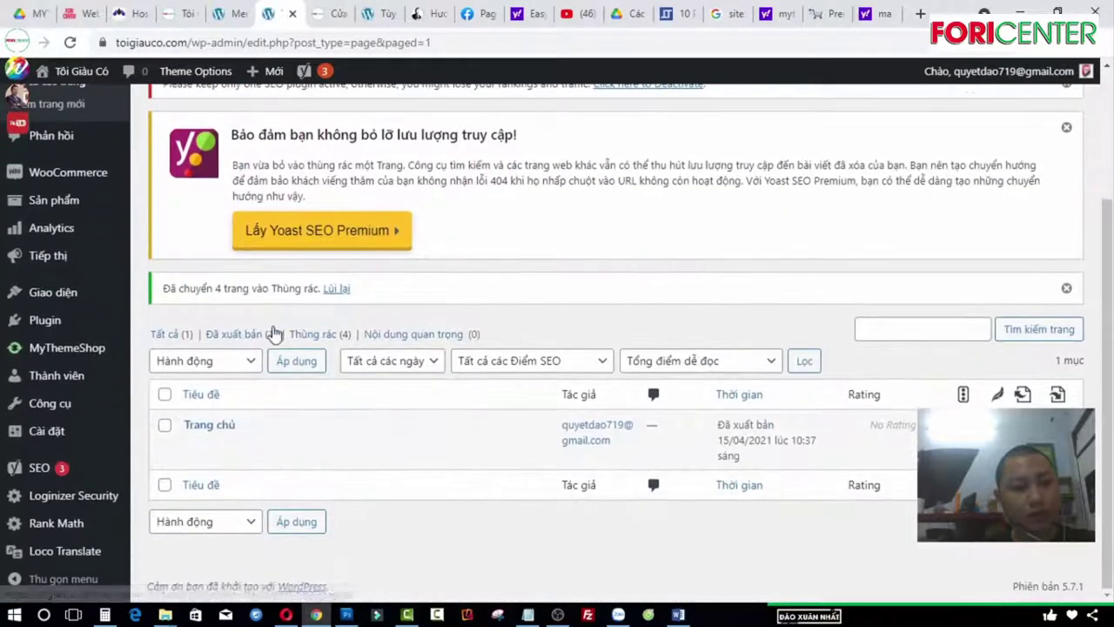
pyautogui.click(338, 335)
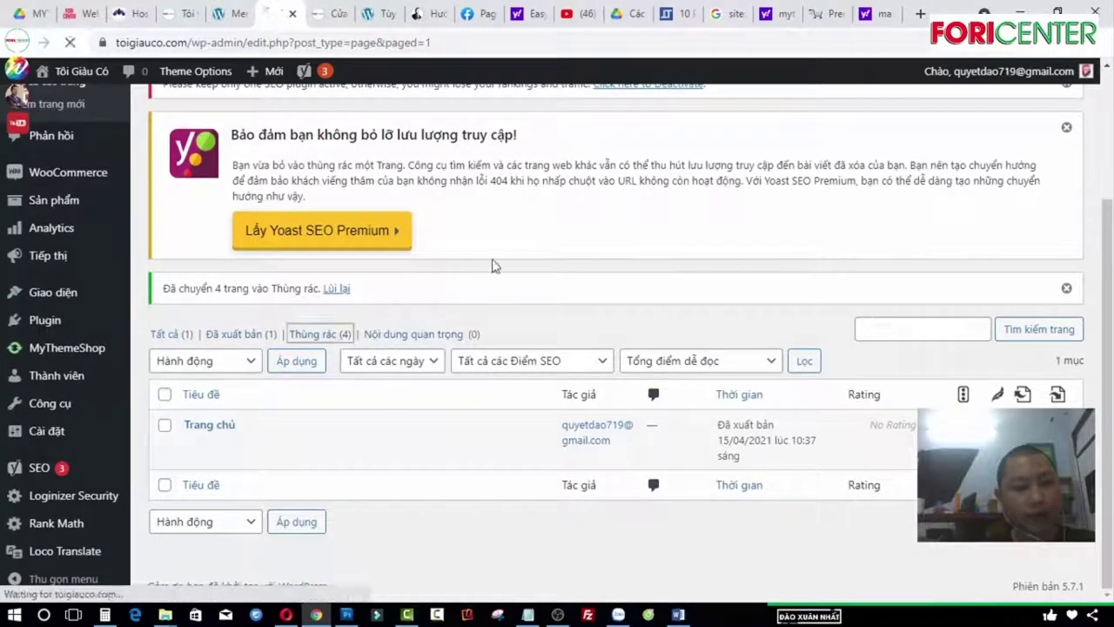